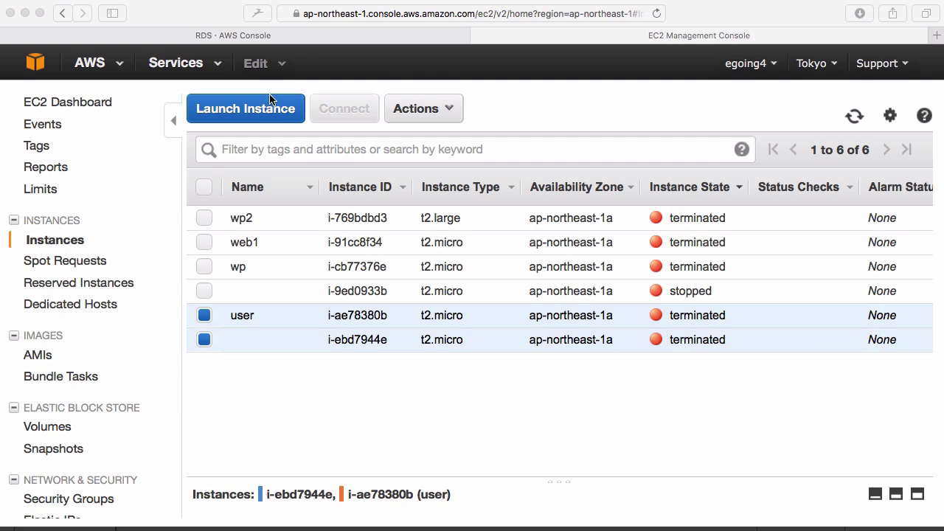
Step: Start launching a new instance from the Ubuntu Server 14.04 LTS (HVM), SSD Volume Type image
click(349, 100)
click(291, 107)
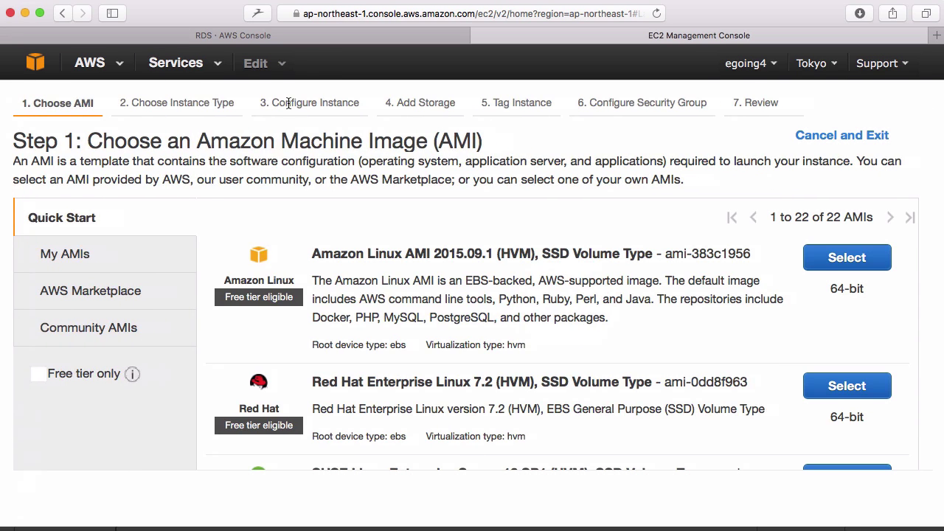
scroll(210, 346, down, 5)
scroll(209, 348, down, 2)
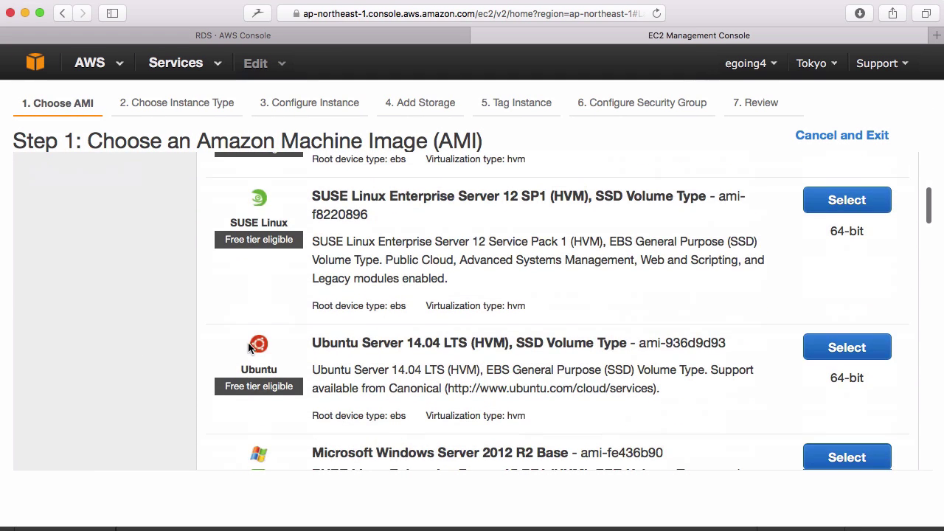
click(852, 347)
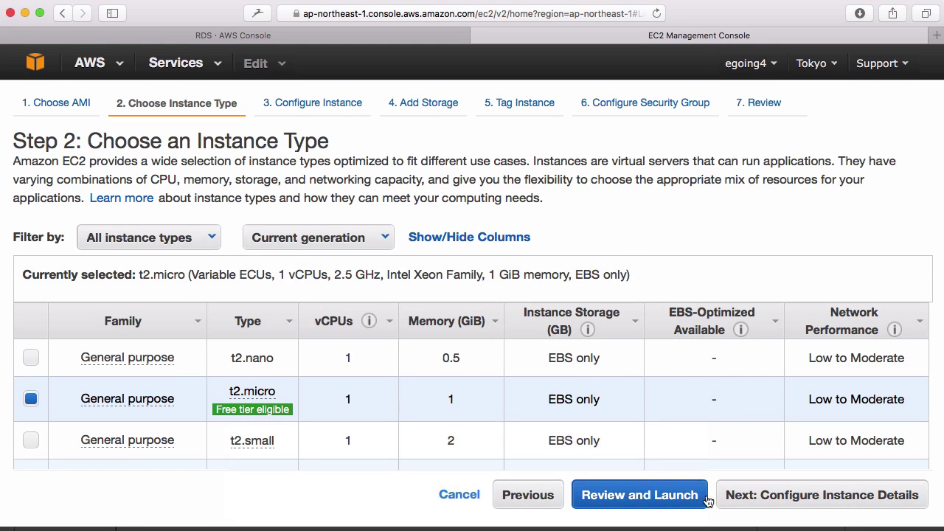
Step: Keep the t2.micro type, set the number of instances to 2, and continue with default storage and tags to the security group configuration
click(740, 499)
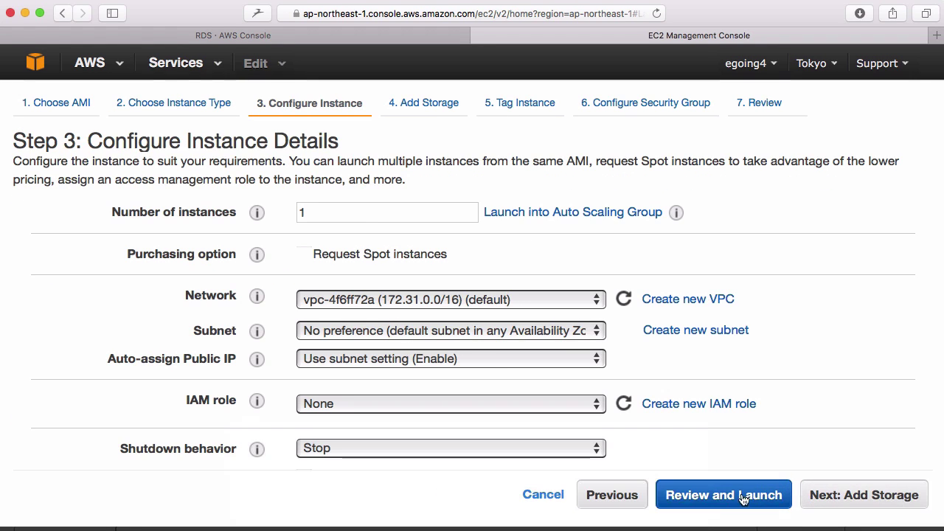
double_click(379, 216)
text(2)
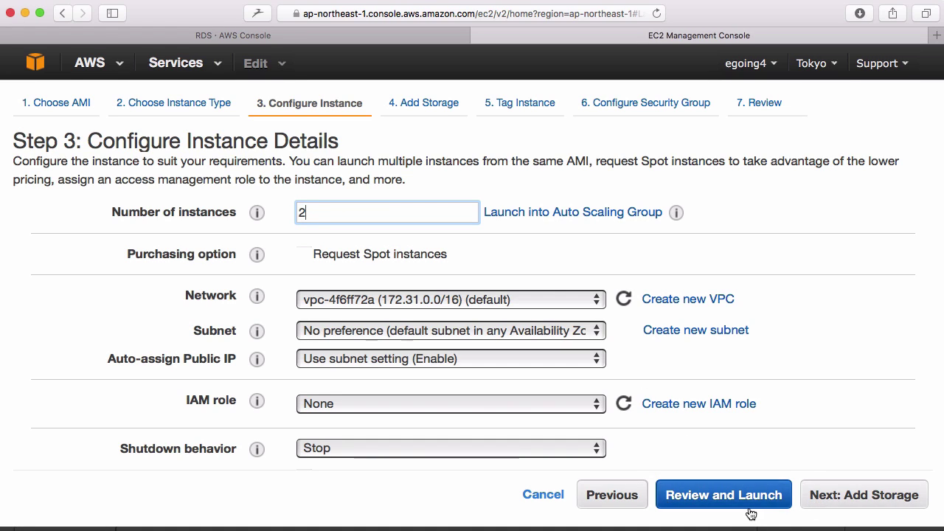
click(840, 507)
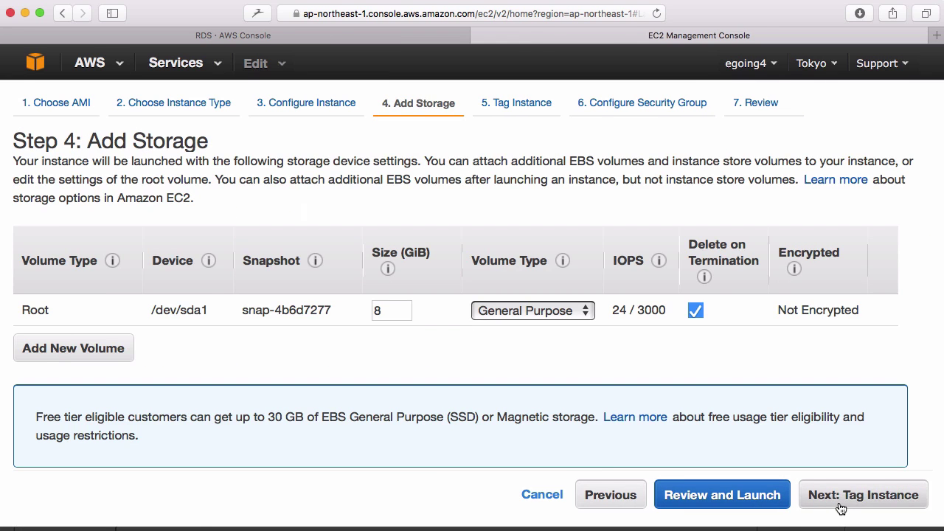
click(839, 508)
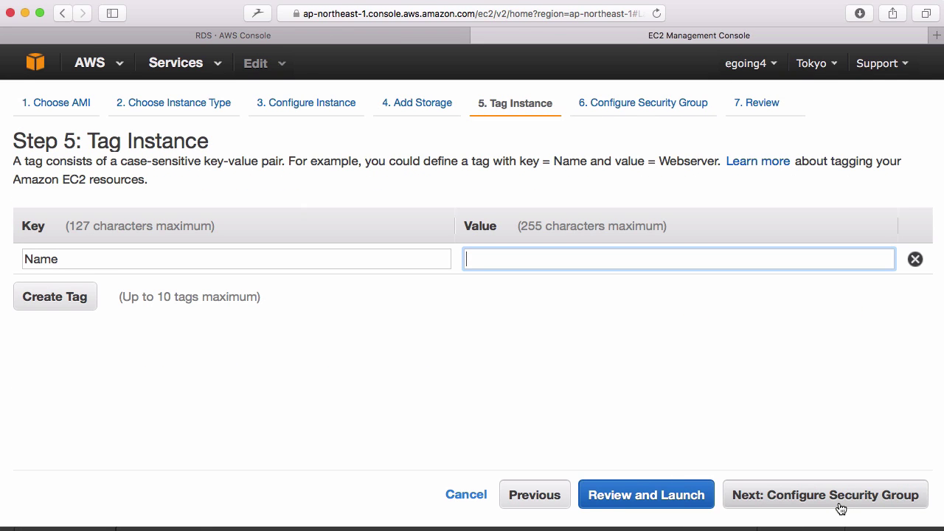
click(840, 508)
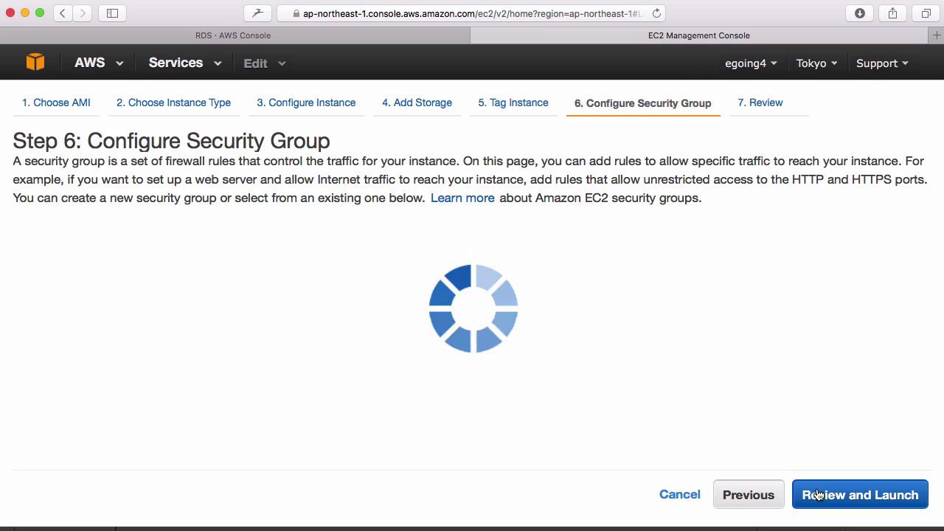
Step: Name the new security group elb-test
click(425, 275)
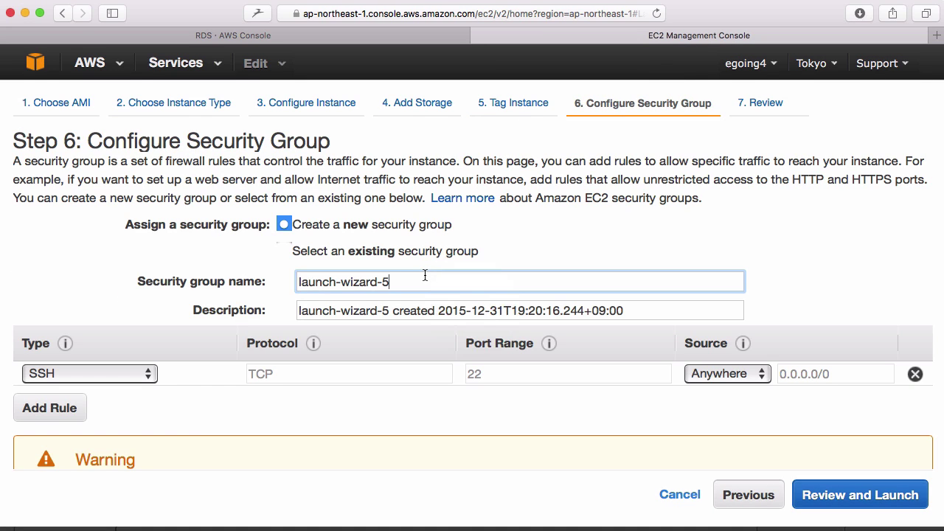
triple_click(425, 276)
text(e\\\)
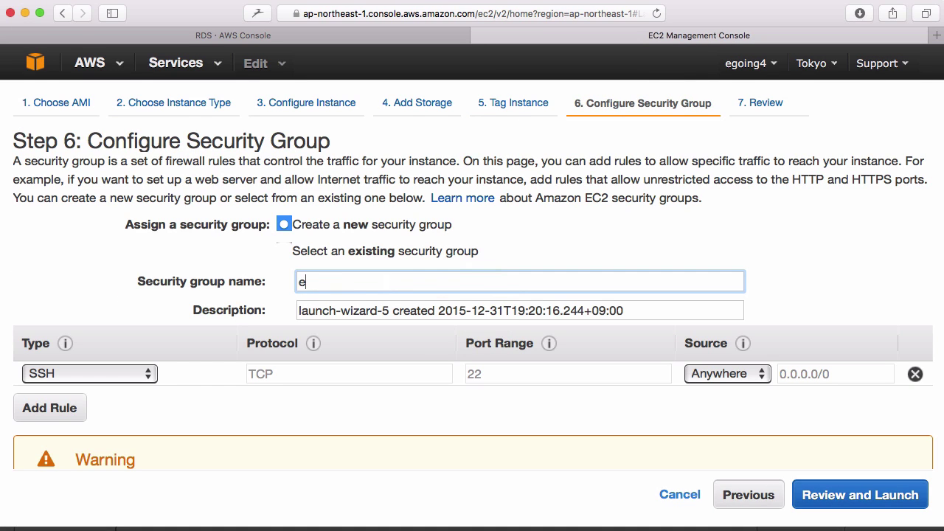
text(\\\)
key(BackSpace)
key(BackSpace)
key(BackSpace)
key(BackSpace)
key(BackSpace)
key(BackSpace)
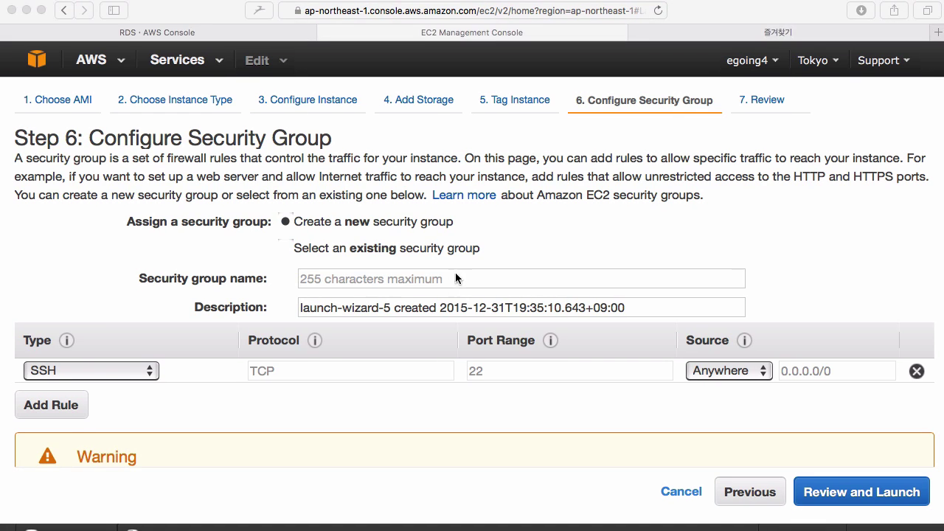
click(456, 278)
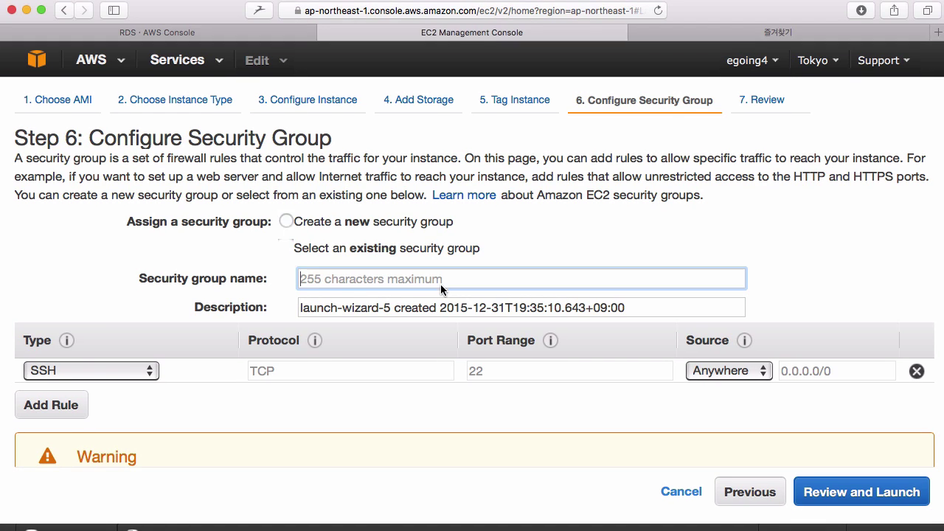
text(elb-test)
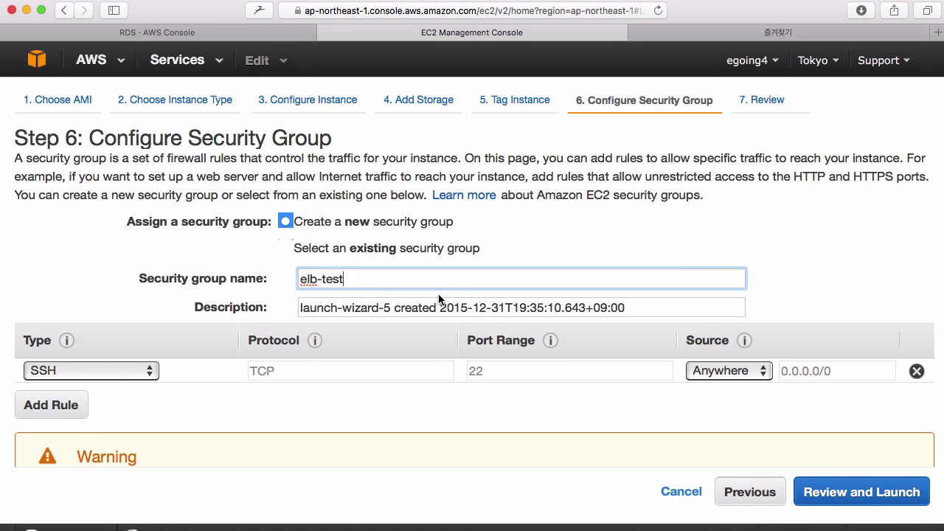
Step: Add an HTTP rule to the elb-test security group
click(131, 403)
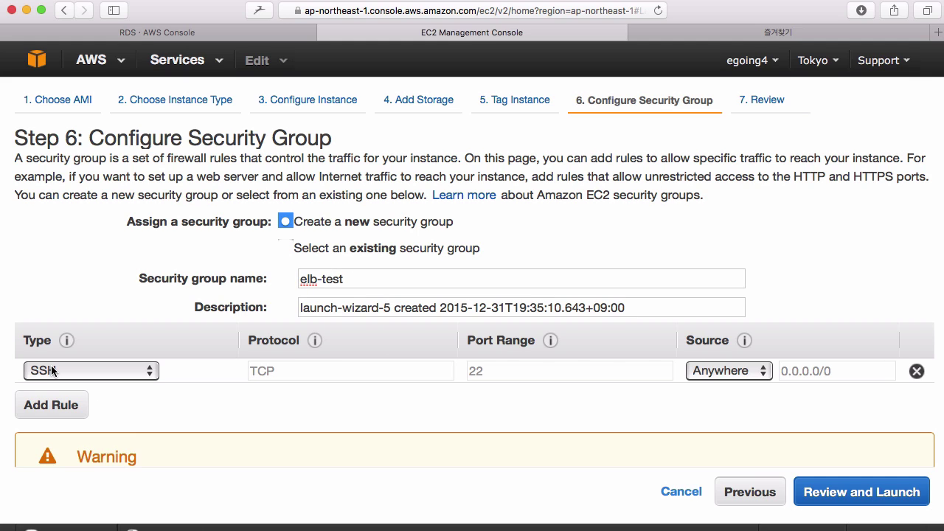
click(51, 409)
click(92, 395)
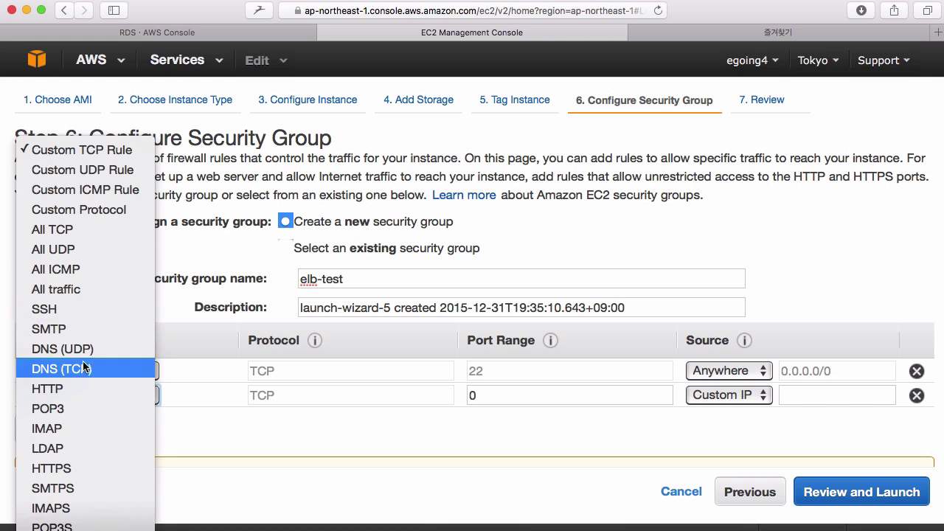
click(85, 389)
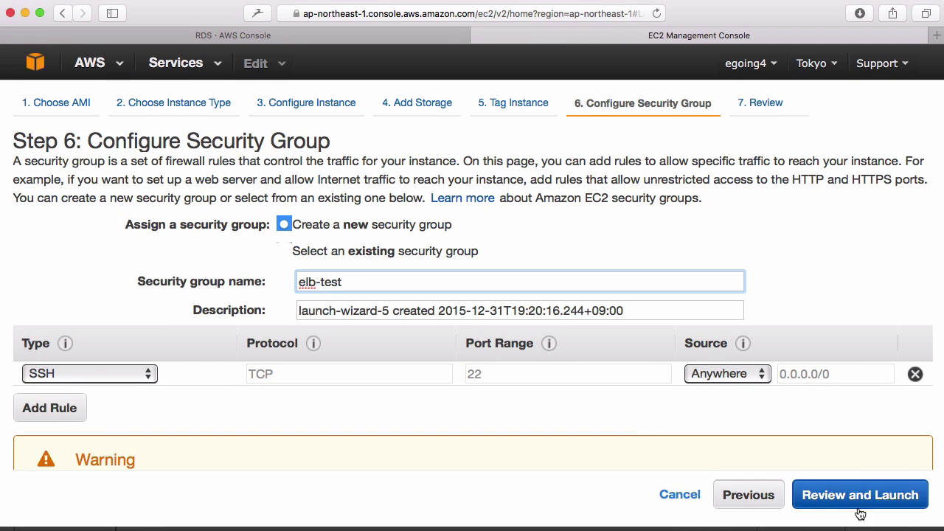
Step: Launch the instances with the existing aws_password key pair, acknowledging access to its private key file, and return to the instance list
click(863, 504)
click(885, 504)
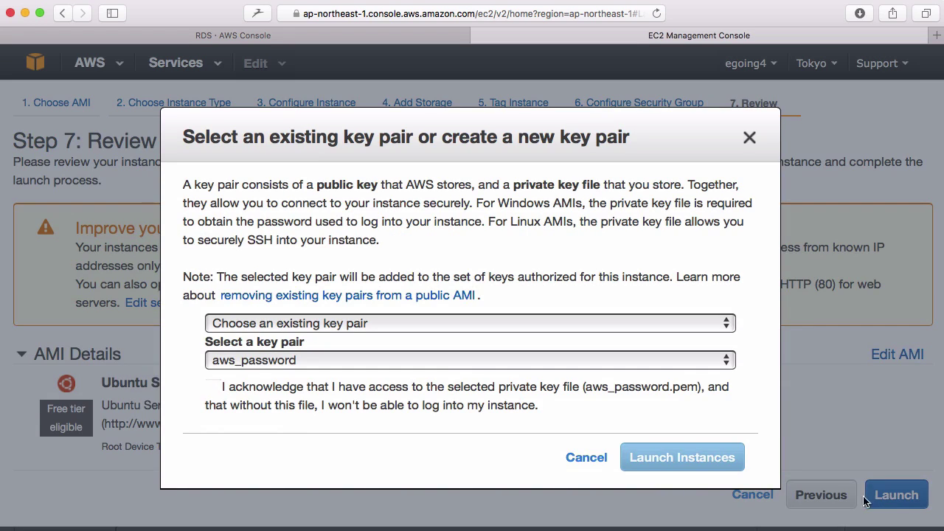
click(448, 395)
click(666, 459)
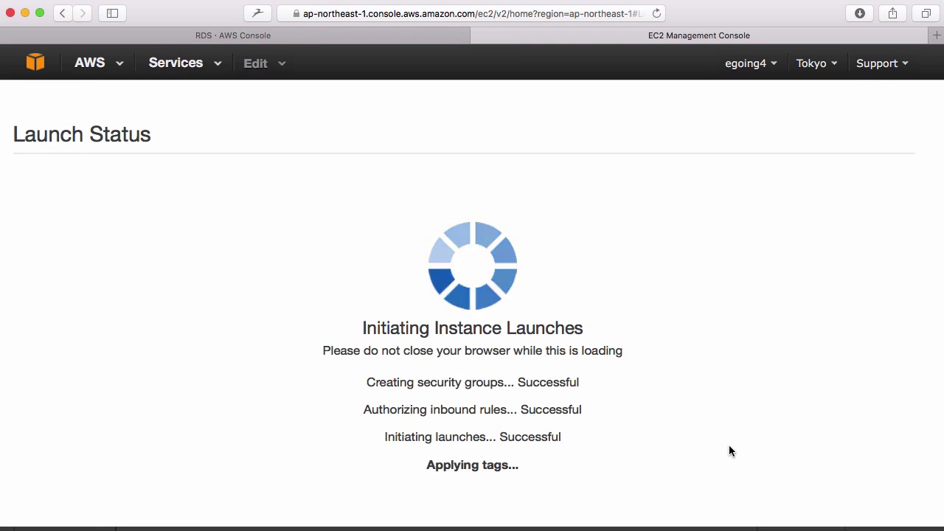
scroll(599, 445, down, 5)
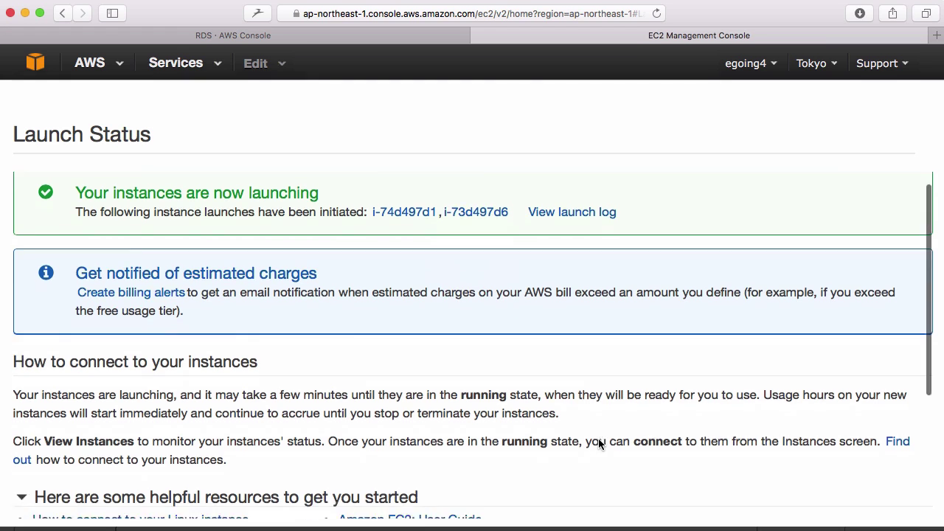
click(845, 502)
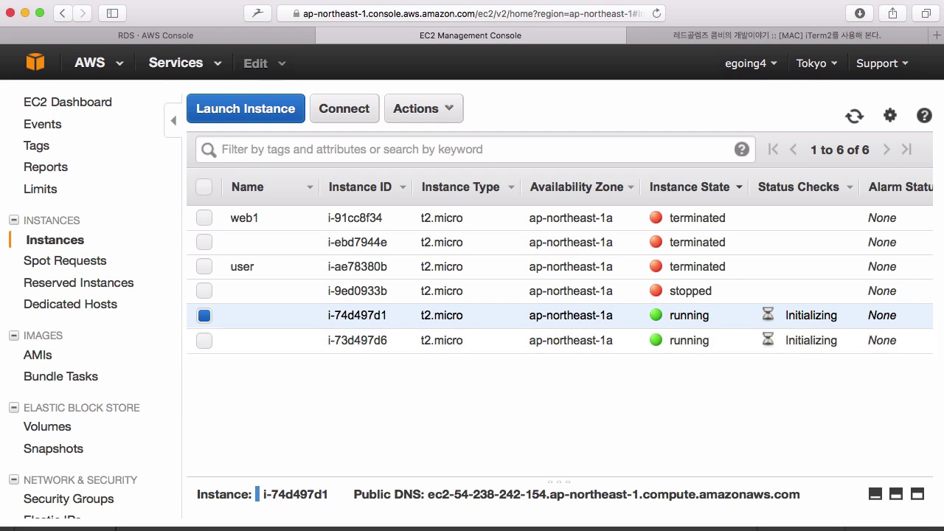
Step: Enlarge the details pane of the selected running instance so its description can be read
key(alt+space)
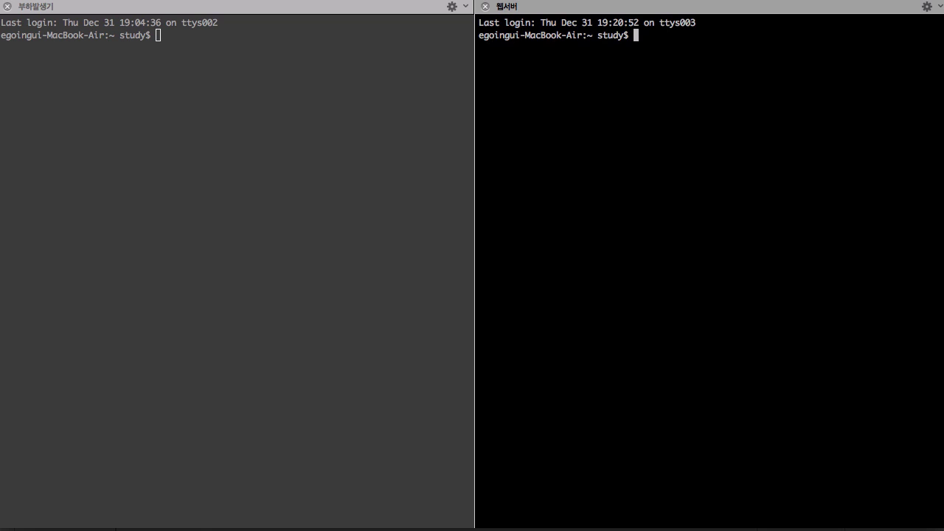
key(alt+space)
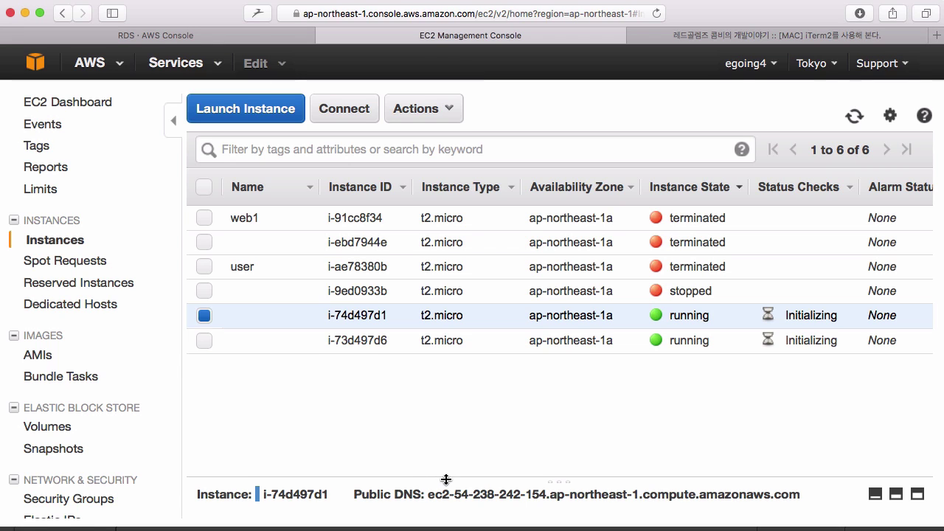
drag(447, 480, 425, 395)
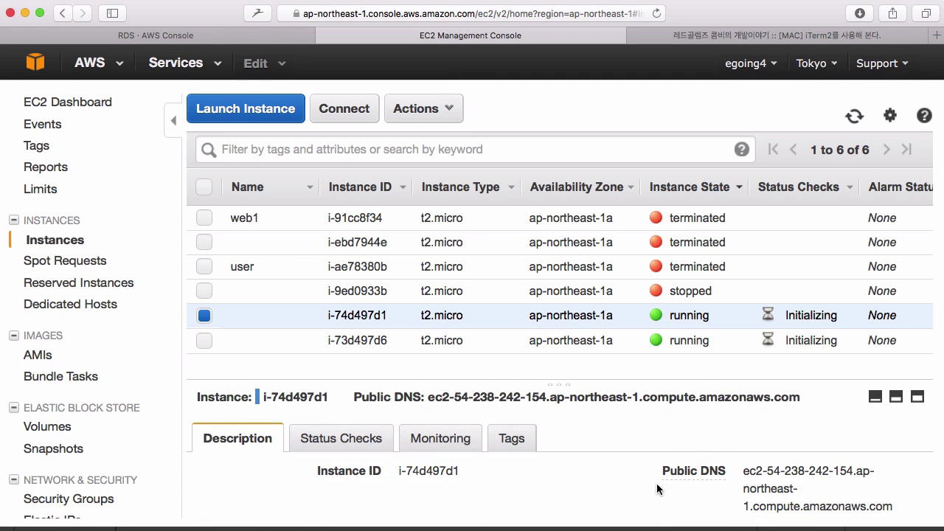
mouse_move(697, 472)
Step: Name the first of the two running instances 부하발생기
click(304, 316)
text(qngk)
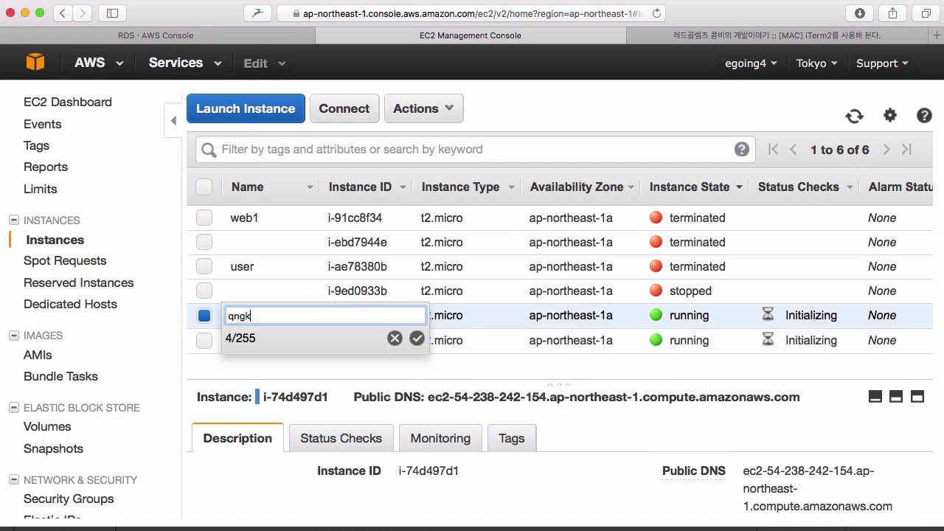
key(BackSpace)
key(BackSpace)
key(BackSpace)
key(BackSpace)
text(부하발생기)
key(Return)
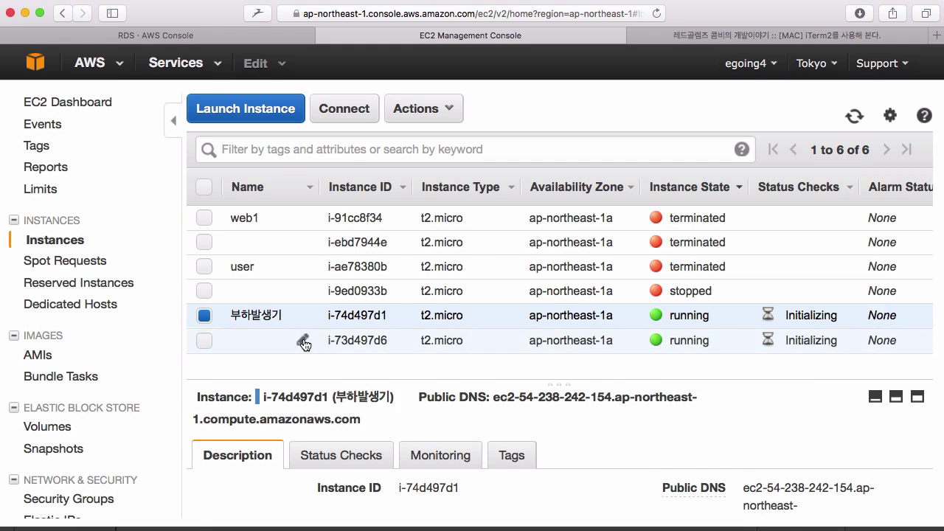
Step: Name the second running instance 웹서버1
click(304, 341)
text(ㅇn베스)
key(BackSpace)
key(BackSpace)
key(BackSpace)
key(BackSpace)
text(웹서버)
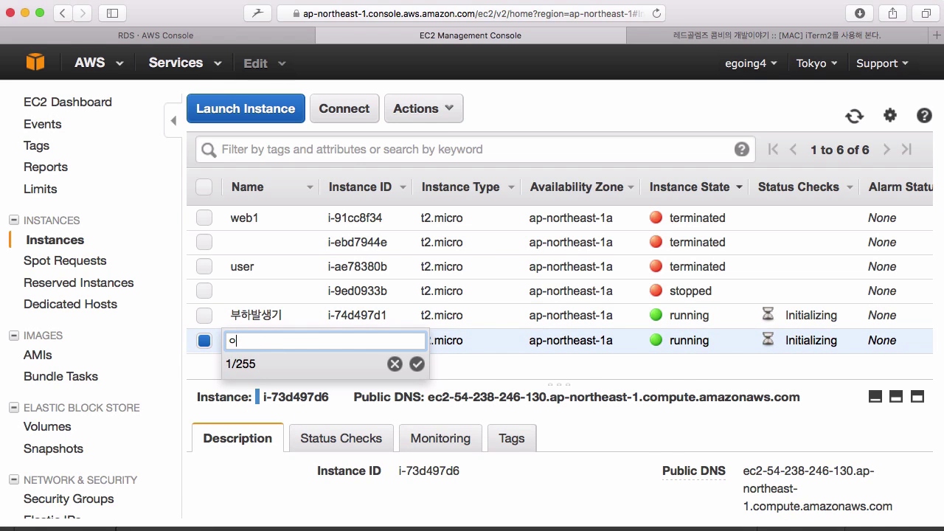
text(1)
key(Return)
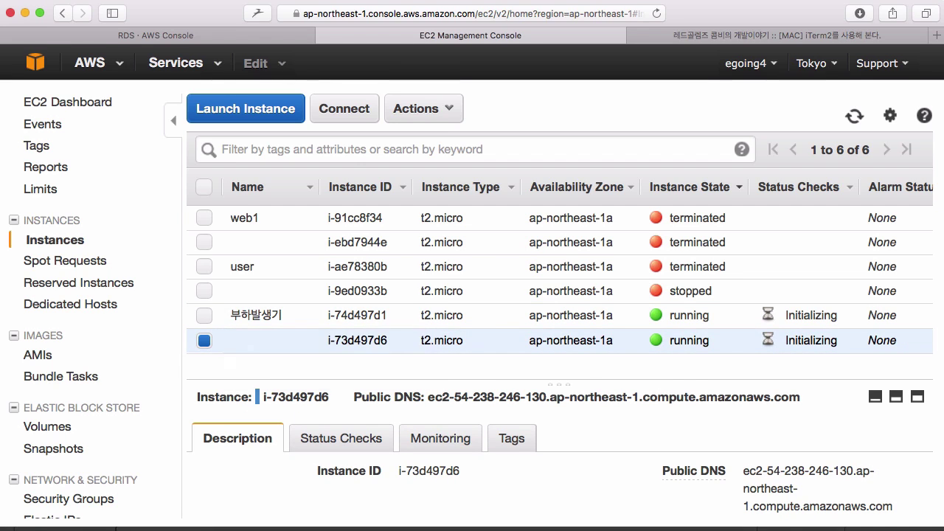
Step: Select the public IP address in the details of the 부하발생기 instance
click(325, 317)
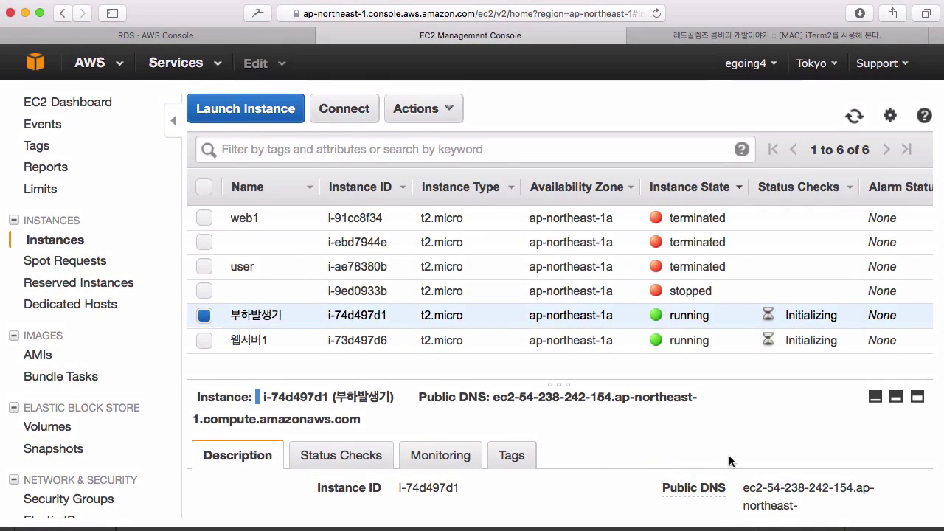
scroll(729, 457, down, 5)
scroll(728, 456, down, 3)
scroll(729, 455, up, 5)
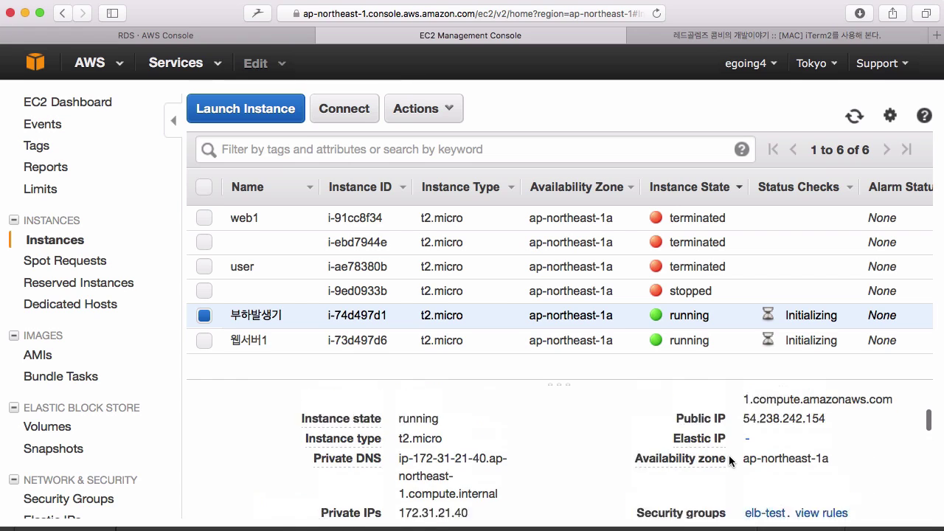
drag(744, 435, 826, 434)
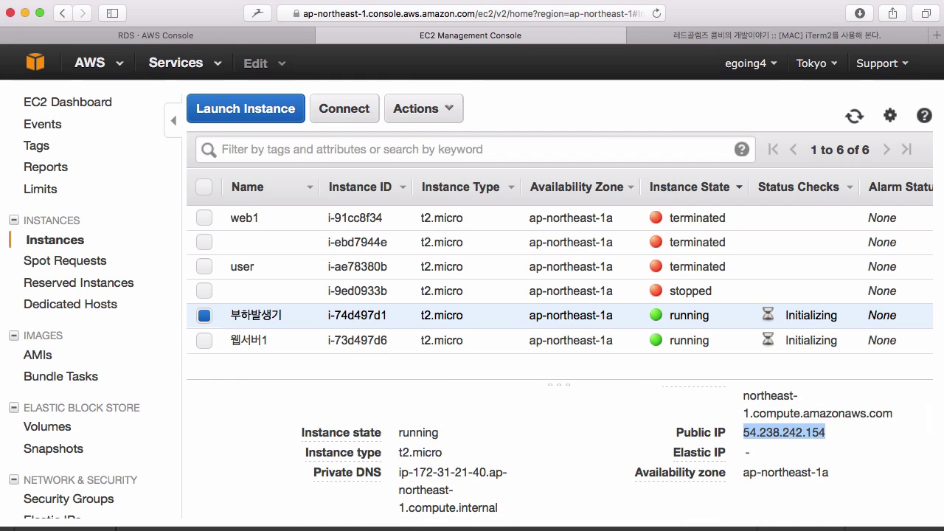
Step: Switch to the terminal, begin an ssh command with an option dash in the 부하발생기 pane, and enlarge that pane's text
key(super+Tab)
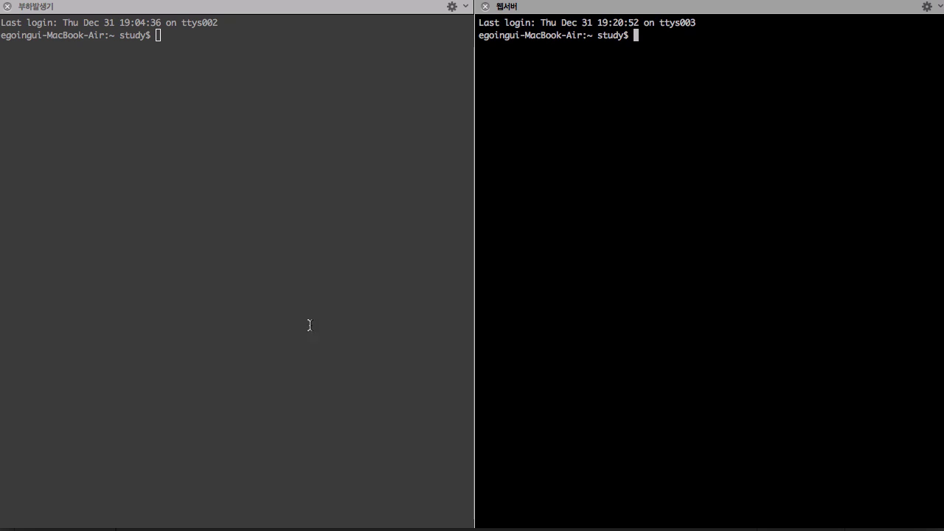
click(298, 269)
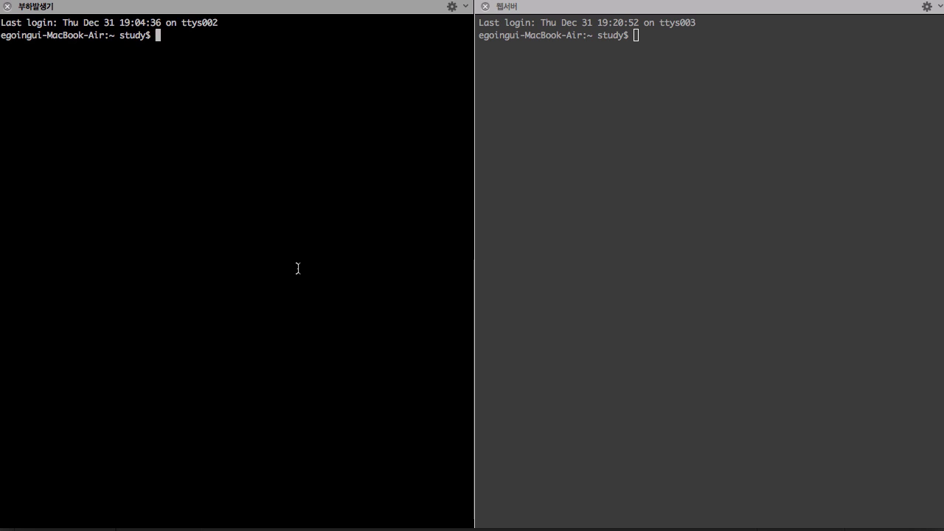
text(ls)
key(BackSpace)
key(BackSpace)
text(ssh)
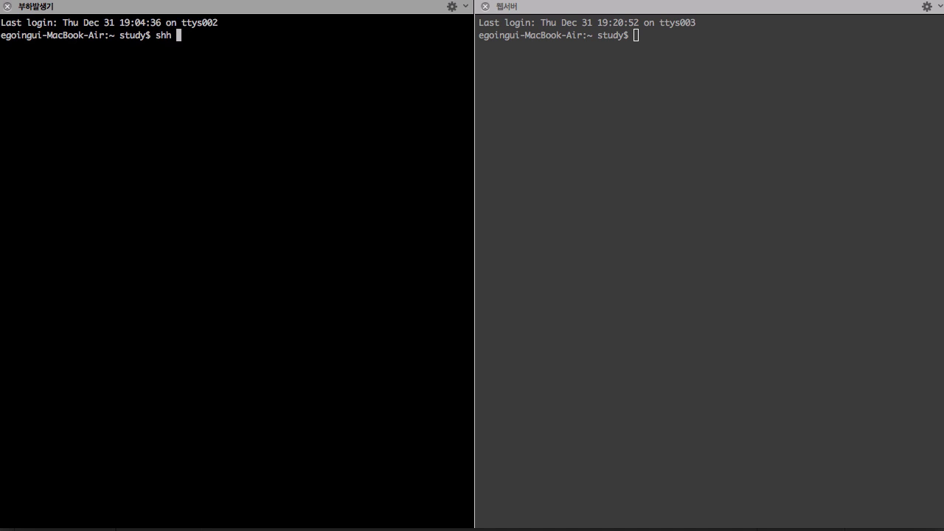
key(BackSpace)
key(BackSpace)
key(BackSpace)
text(sh)
key(BackSpace)
key(BackSpace)
text(ssh -)
key(super+equal)
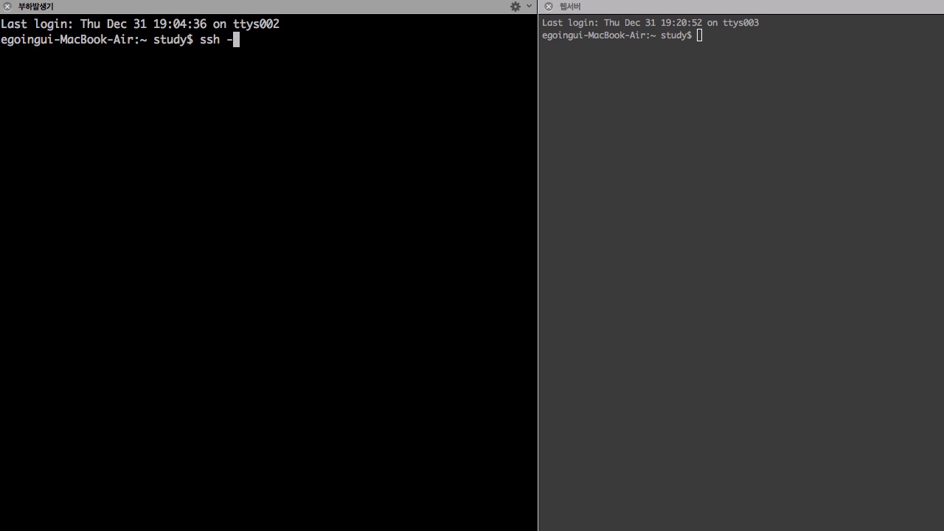
Step: Continue the ssh command in the 부하발생기 pane with the identity file ~/Documents/dev/key/aws_password.pem
text(i /d)
key(BackSpace)
key(BackSpace)
text(~/Docu)
key(Tab)
text(dev/key/a)
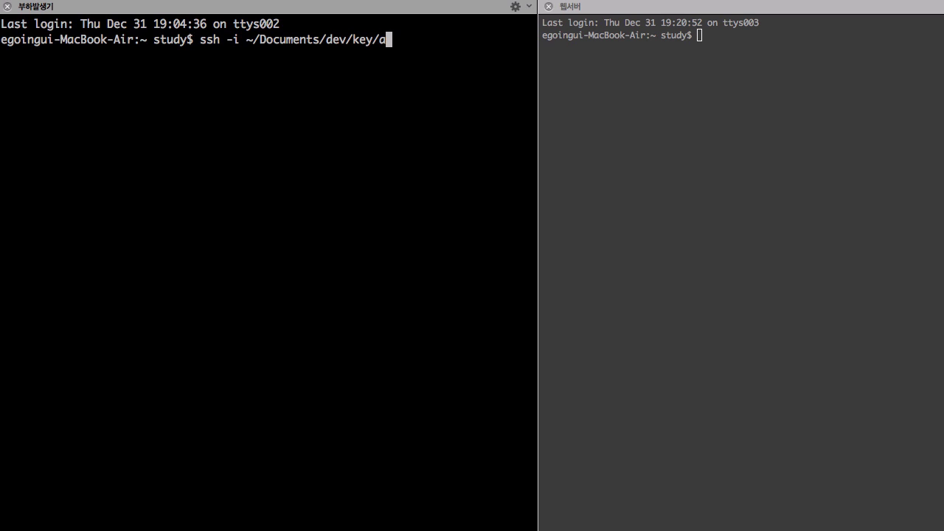
key(Tab)
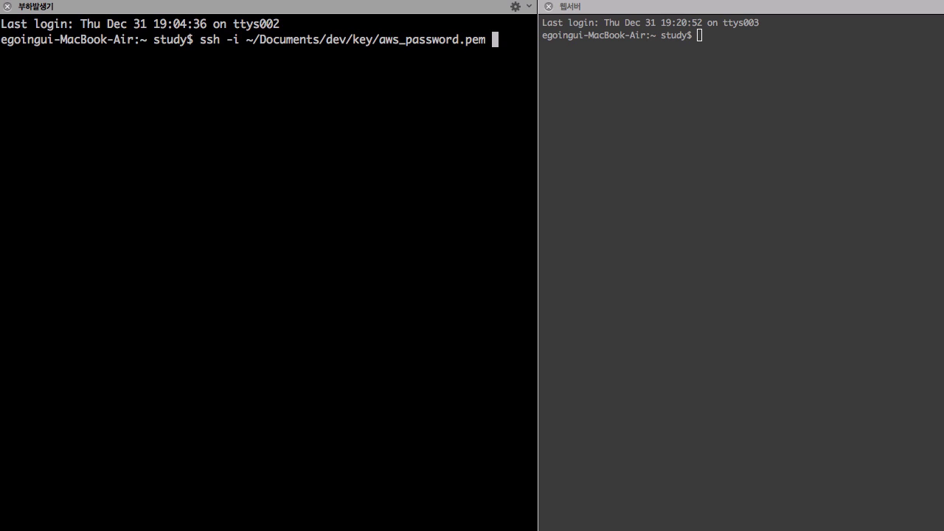
text(ubuntu@54.238.242.154)
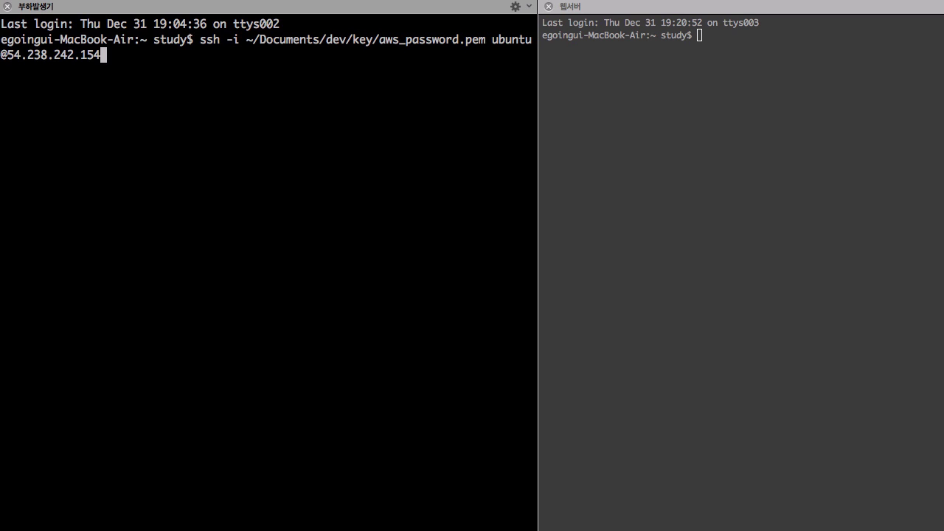
key(Return)
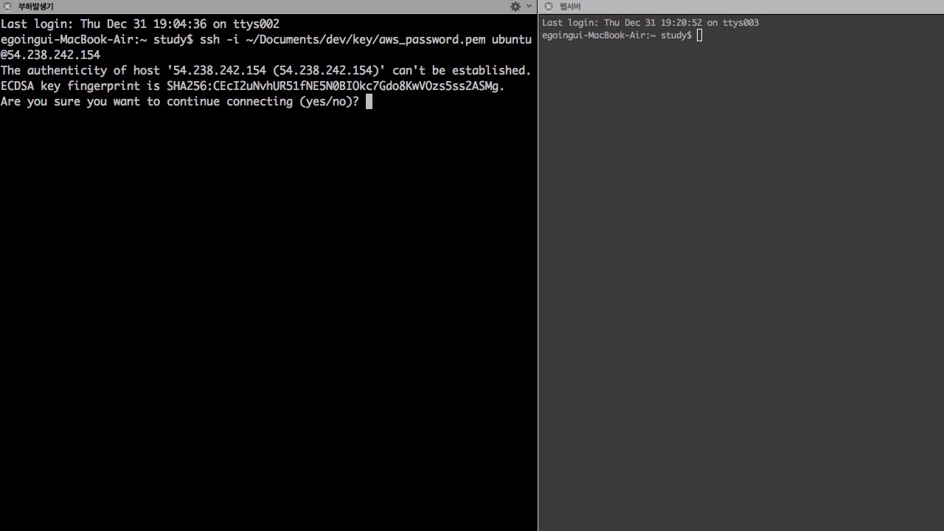
text(yes)
key(Return)
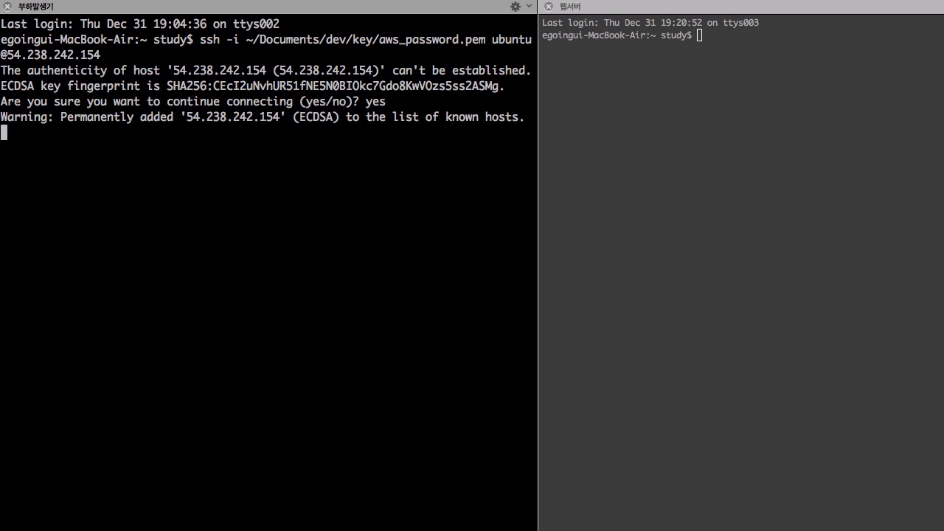
Step: Make the two terminal panes equally wide and enlarge the text of the 웹서버 pane
drag(539, 266, 475, 266)
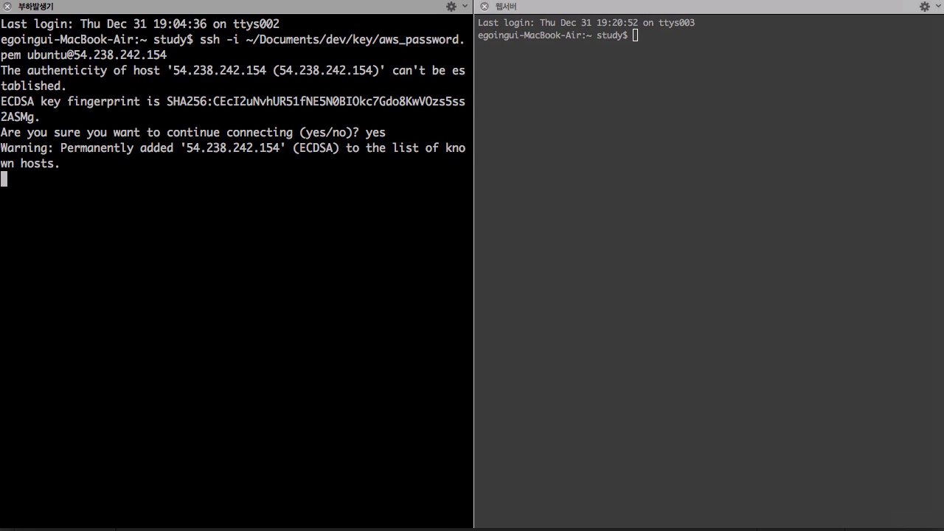
click(679, 363)
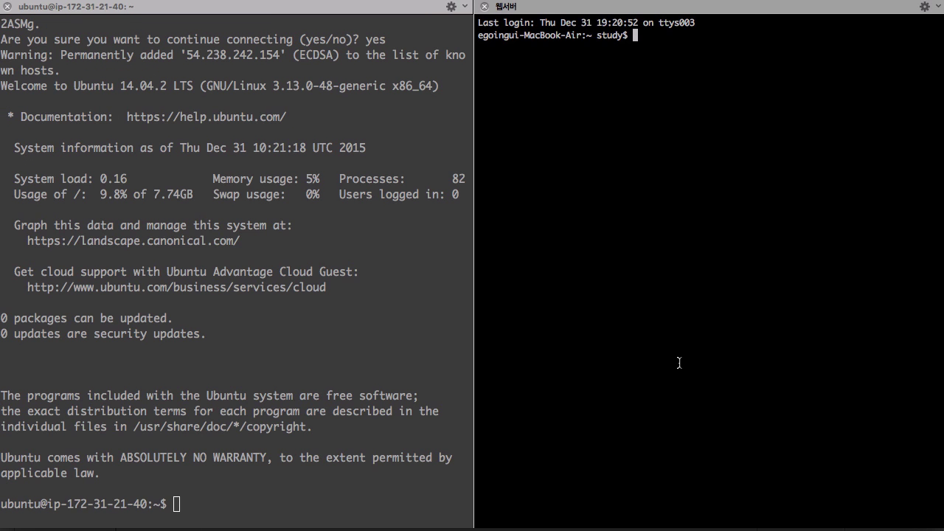
key(super+plus)
Step: Switch to the EC2 console in the browser and select the public IP address of the 웹서버1 instance
key(super+Tab)
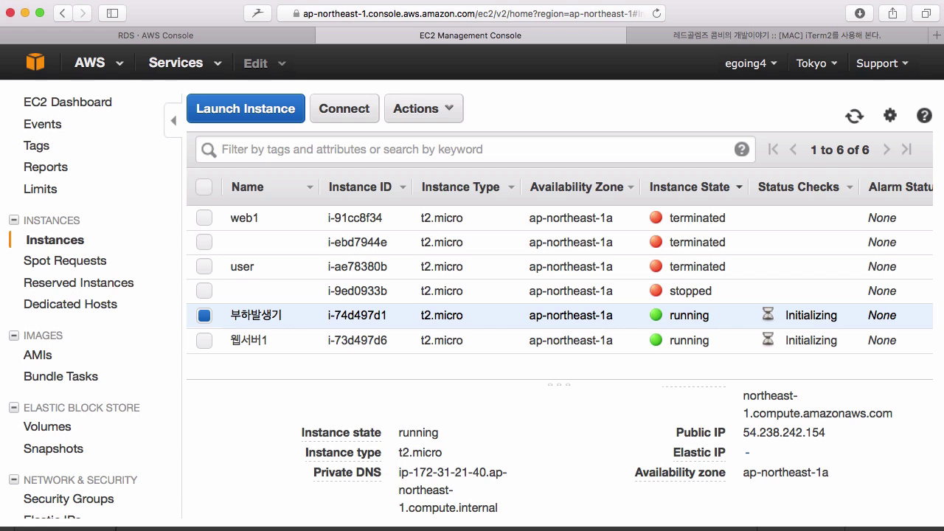
click(396, 346)
drag(742, 418, 840, 415)
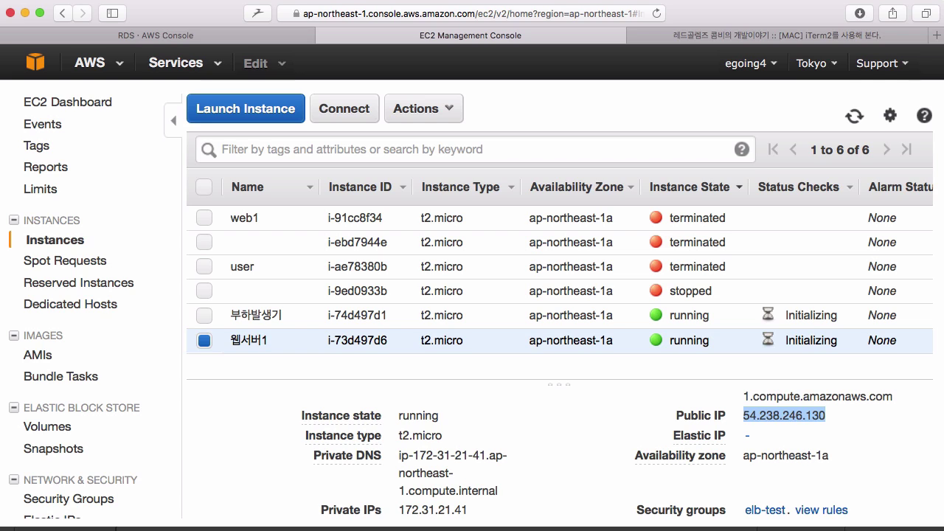
Step: Switch to the terminal and begin an ssh command in the 웹서버 pane with the identity file ~/Documents/dev/key/aws_password.pem
key(super+Tab)
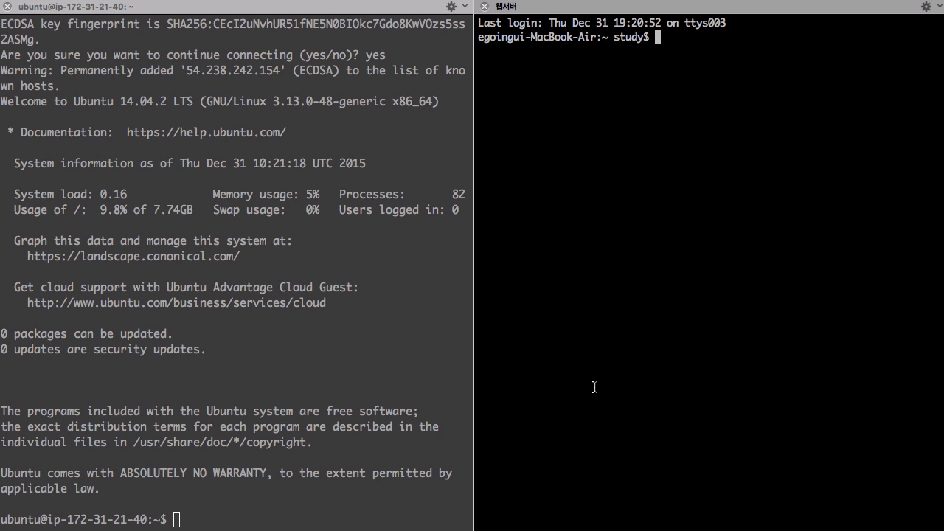
text(ssh -i ~/De)
key(BackSpace)
text(ocuments/d)
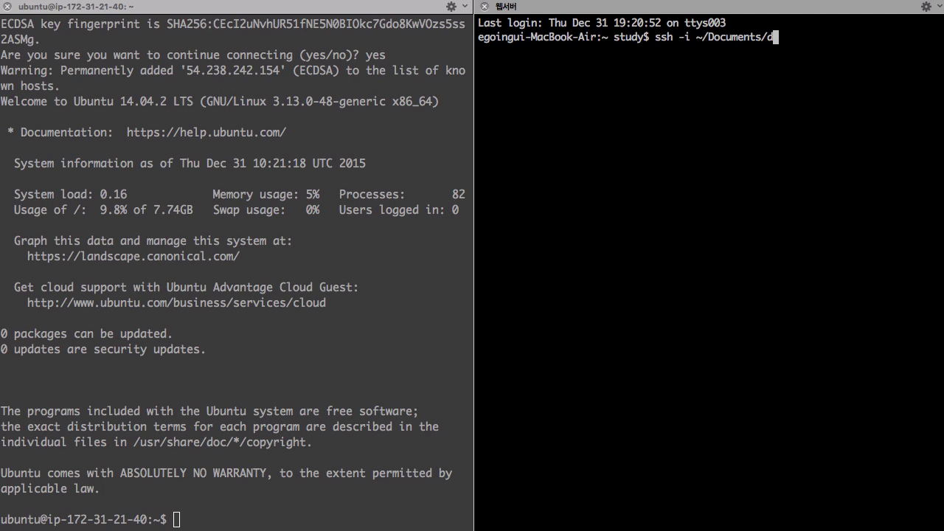
text(ev/key/a)
key(Tab)
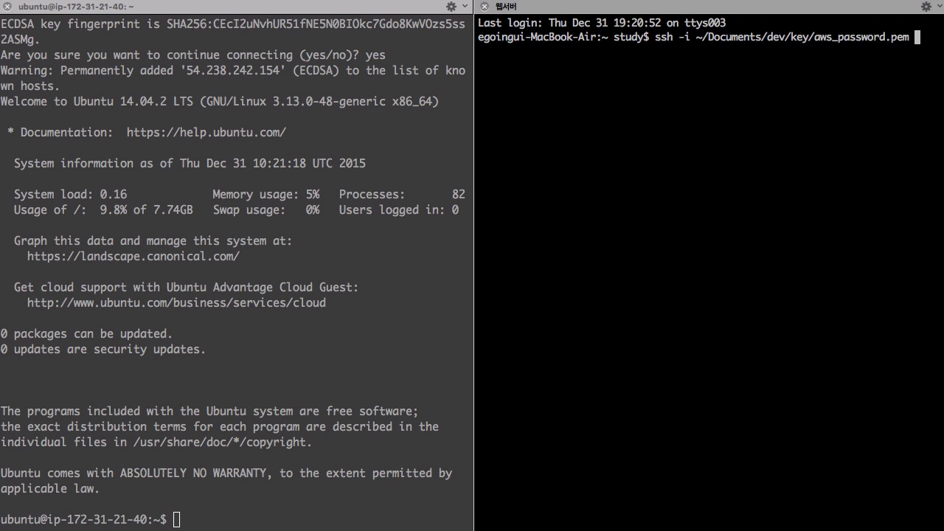
text(ubuntu@54.238.246.130)
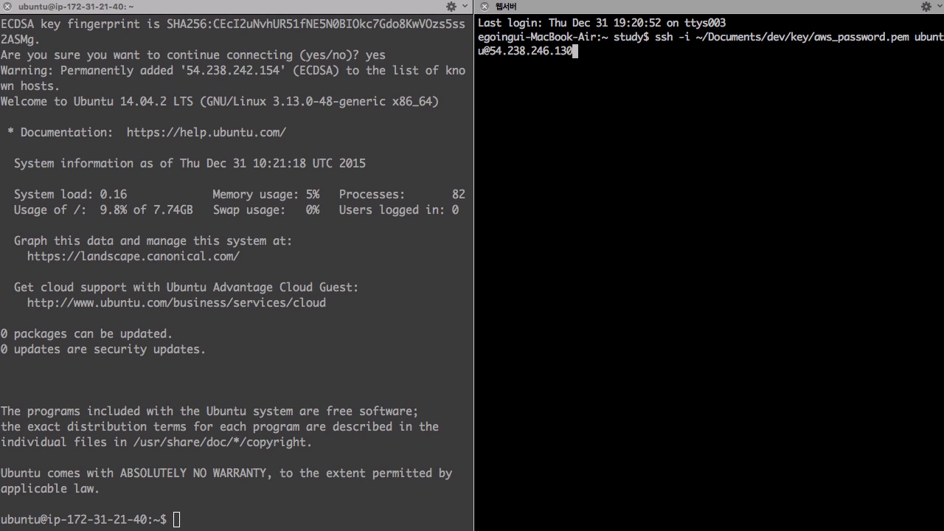
key(Return)
text(yes)
key(Return)
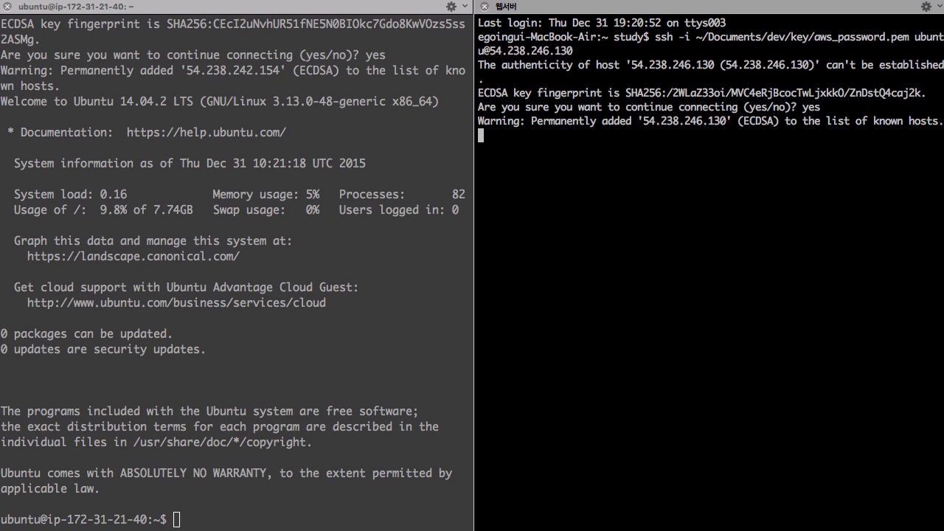
Step: Update the package lists on the load generator with "sudo apt-get update;"
click(309, 436)
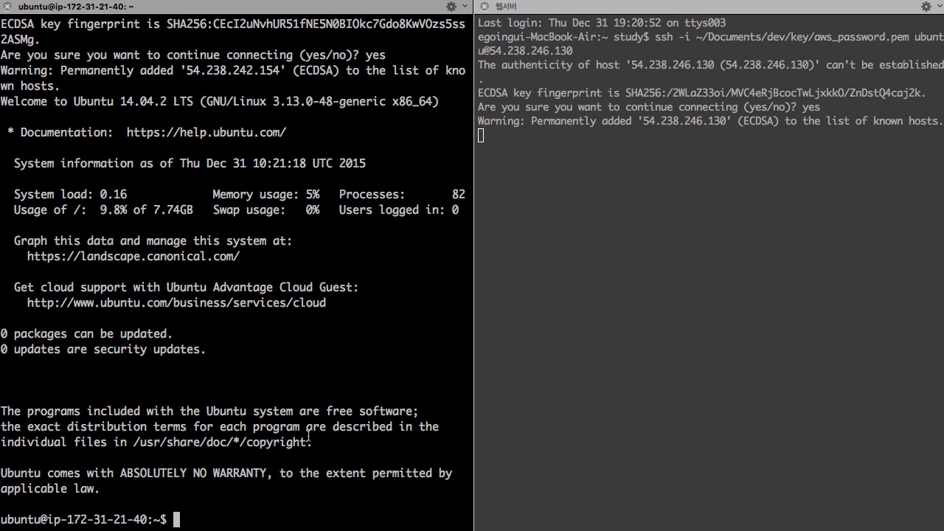
text(sudo apt-ge)
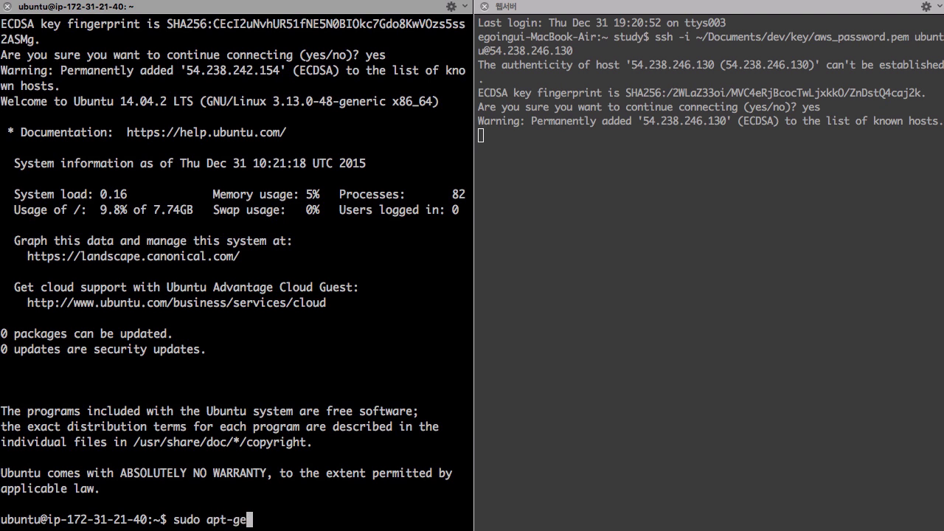
text(t instal)
key(BackSpace)
key(BackSpace)
key(BackSpace)
key(BackSpace)
key(BackSpace)
key(BackSpace)
key(BackSpace)
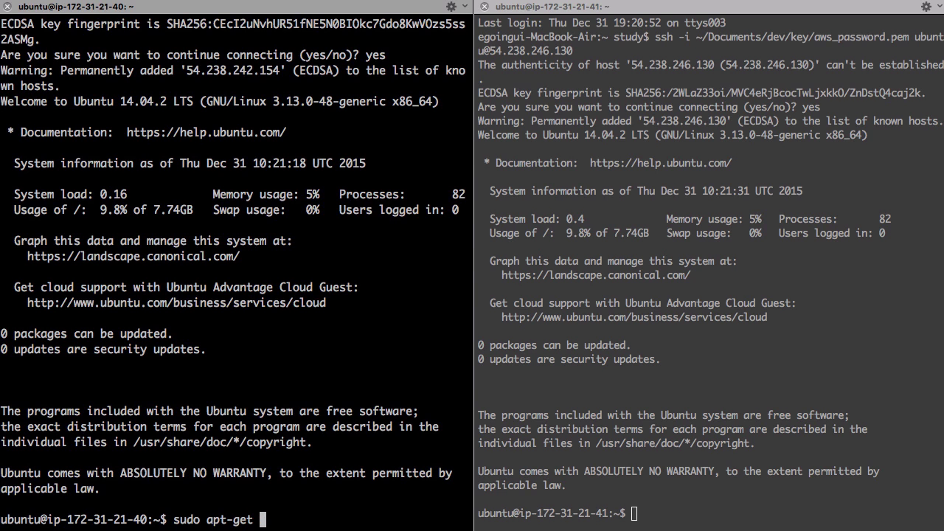
text(update;)
key(Return)
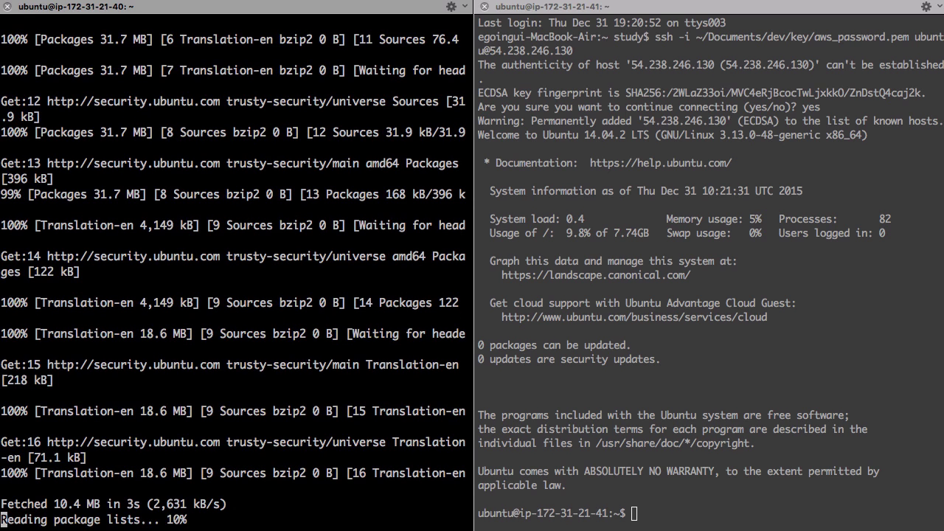
Step: Update the package lists on the web server with "sudo apt-get update;"
click(635, 514)
text(sudo )
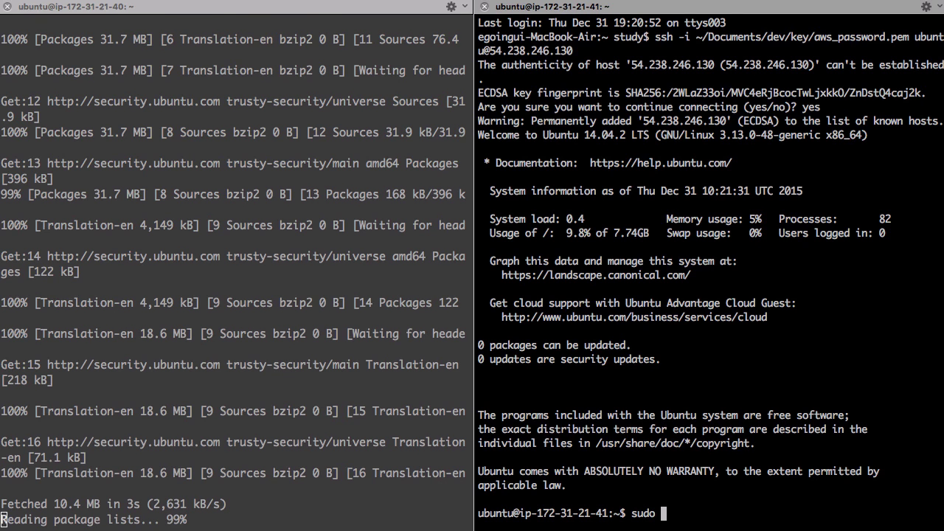
text(apt-get update;)
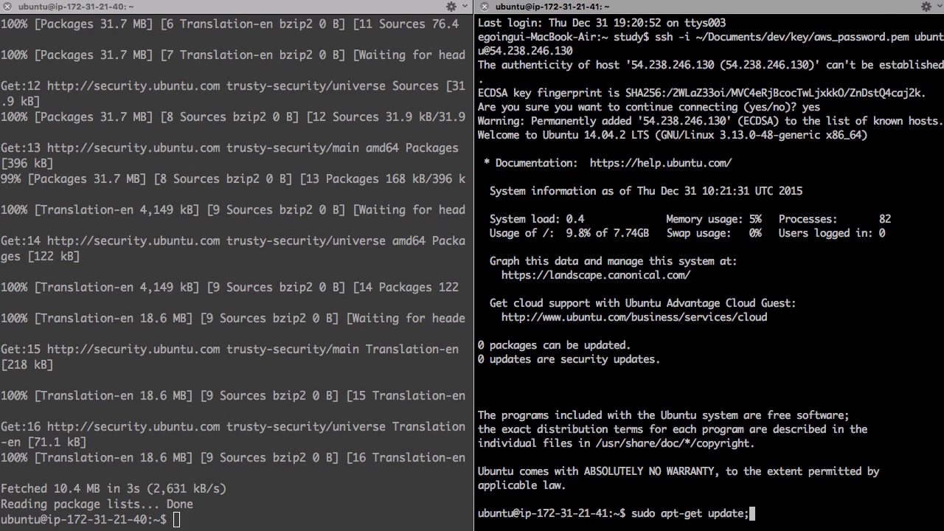
key(Return)
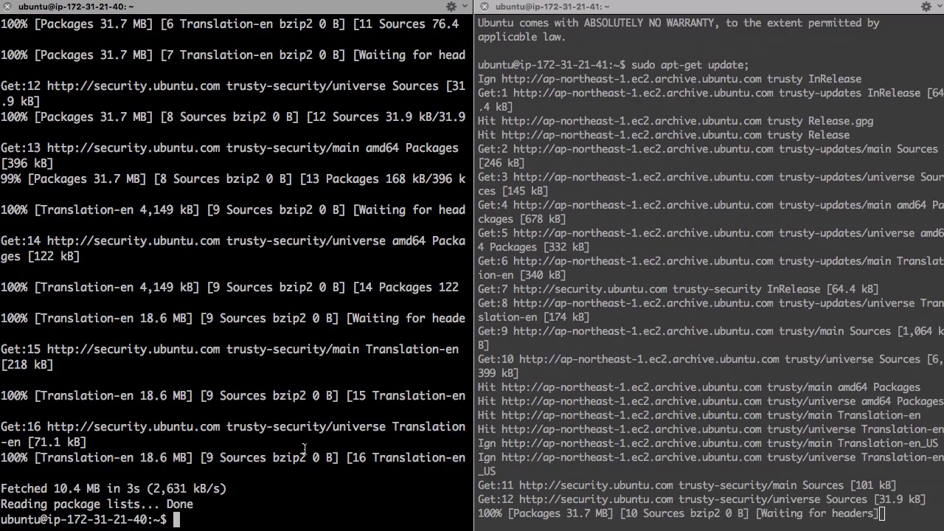
Step: Install apache2-utils on the load generator with "sudo apt-get install apache2-utils" and confirm with Y
text(sudoa)
key(BackSpace)
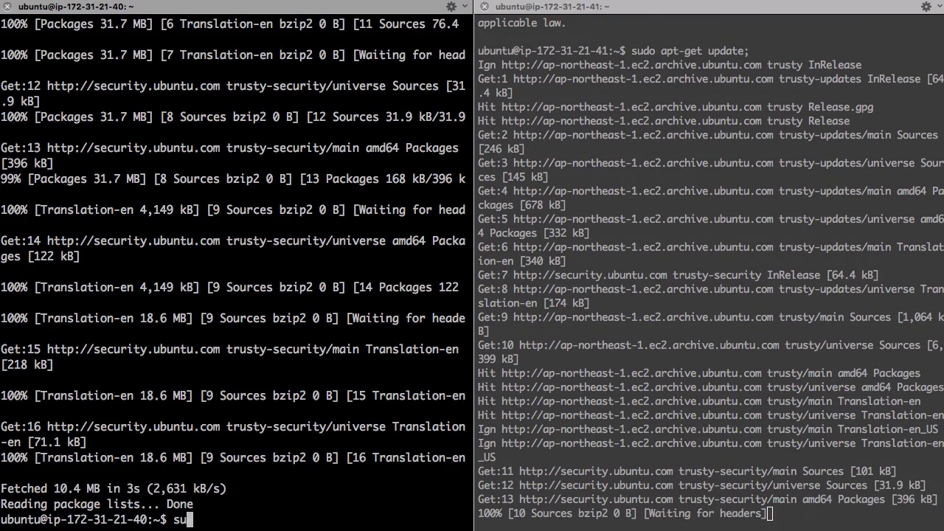
text(apt)
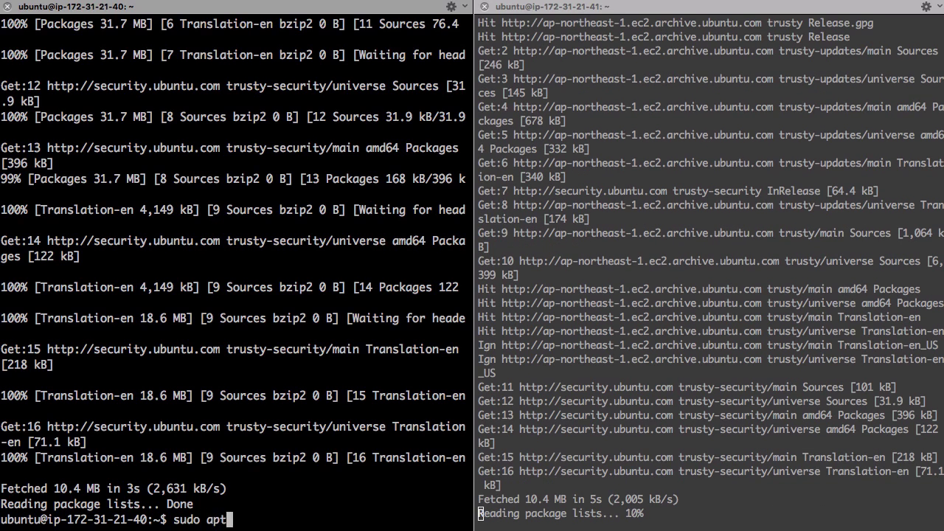
text(-get install a)
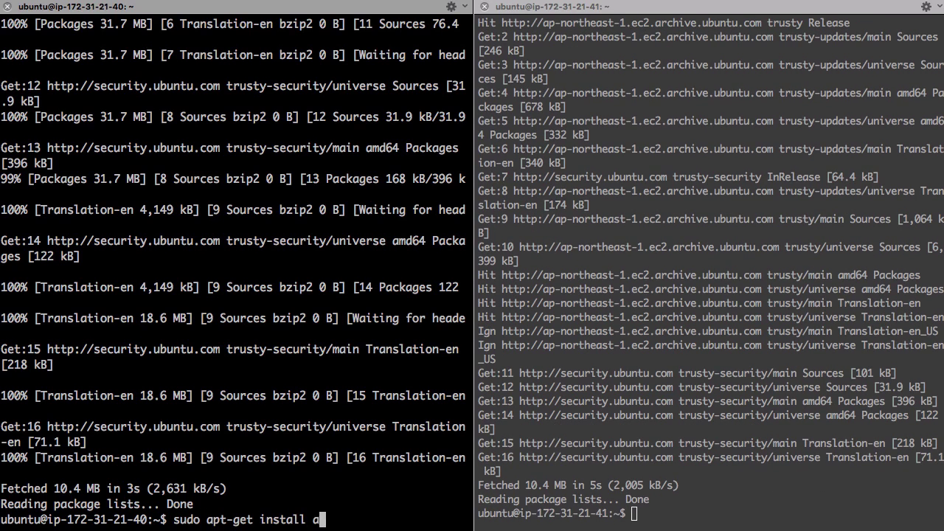
text(pache2-utils)
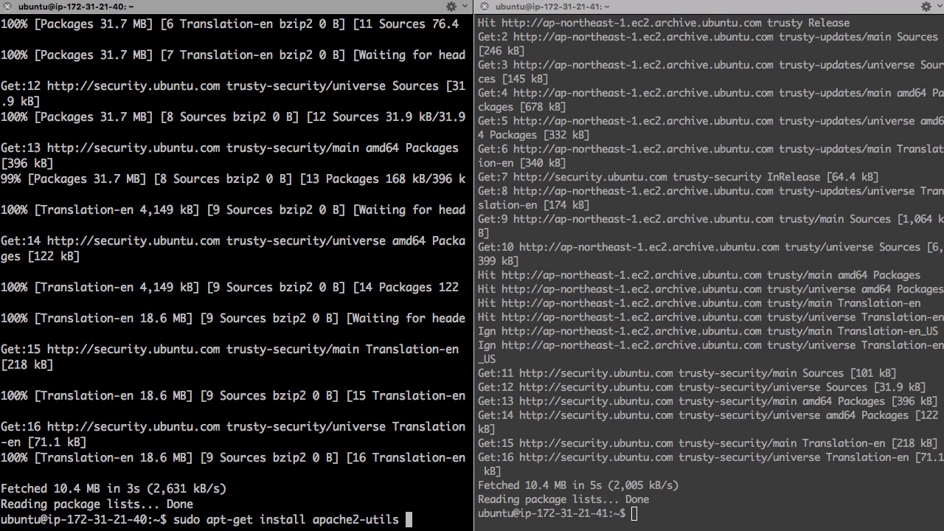
key(Return)
text(Y)
key(Return)
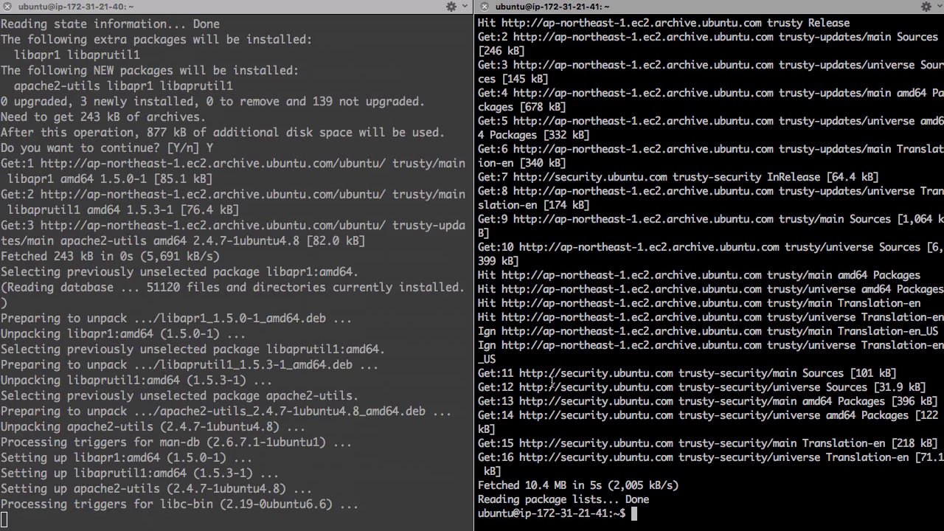
Step: Install Apache on the web server with "sudo apt-get install apache2" and confirm with Y
text(sudo apt-g)
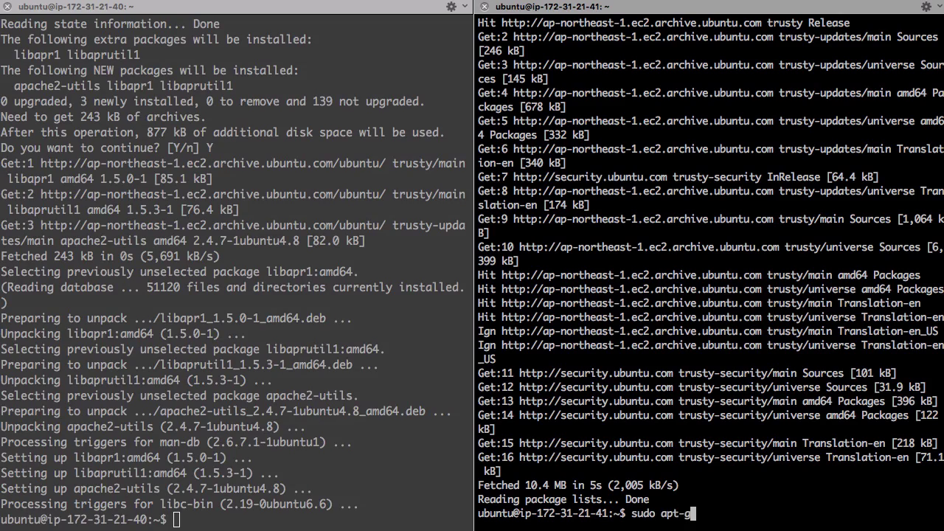
text(et )
text(install )
text(apache)
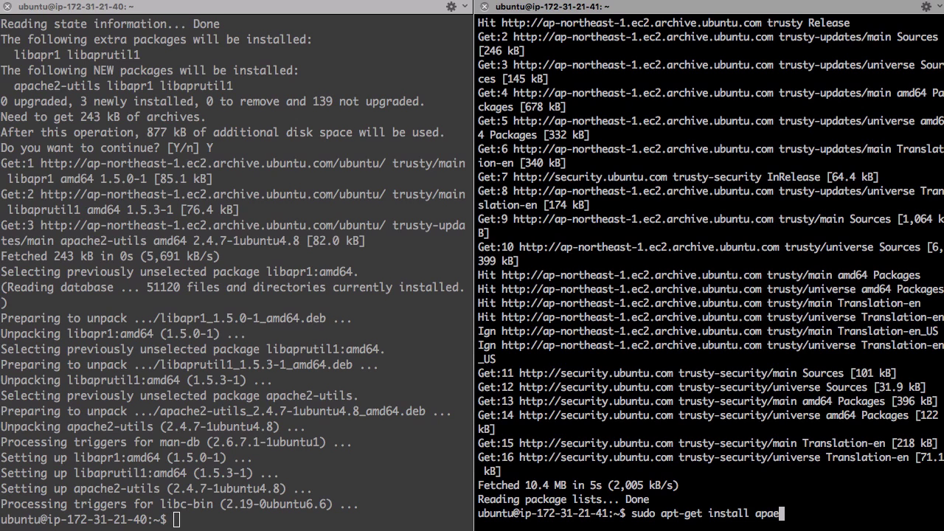
text(2)
key(Return)
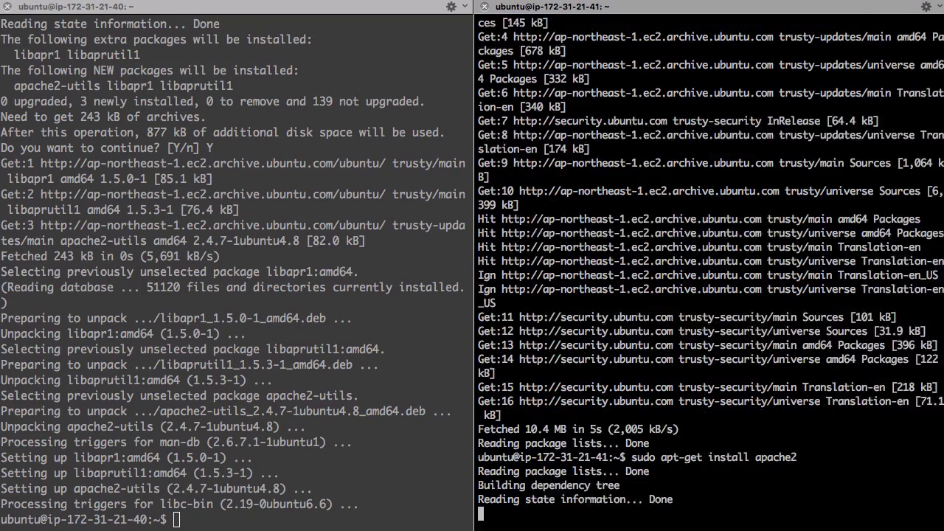
text(Y)
key(Return)
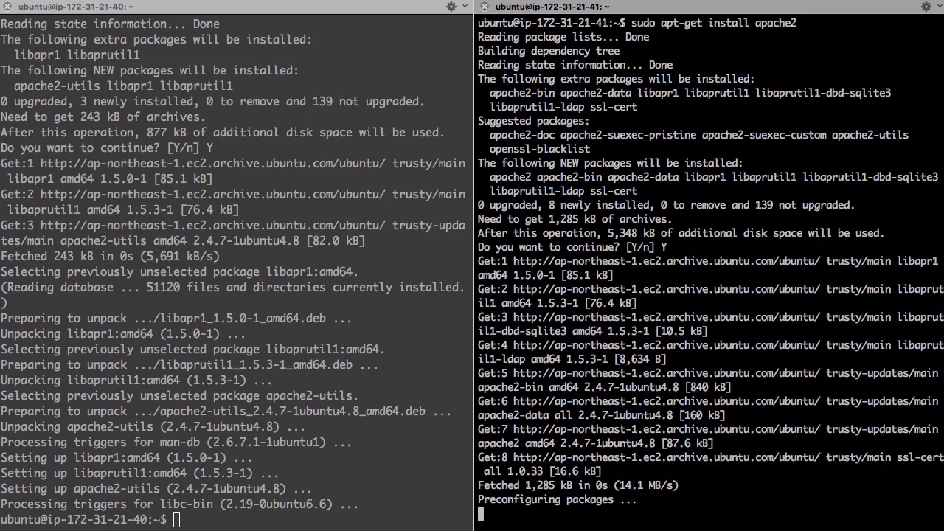
click(174, 380)
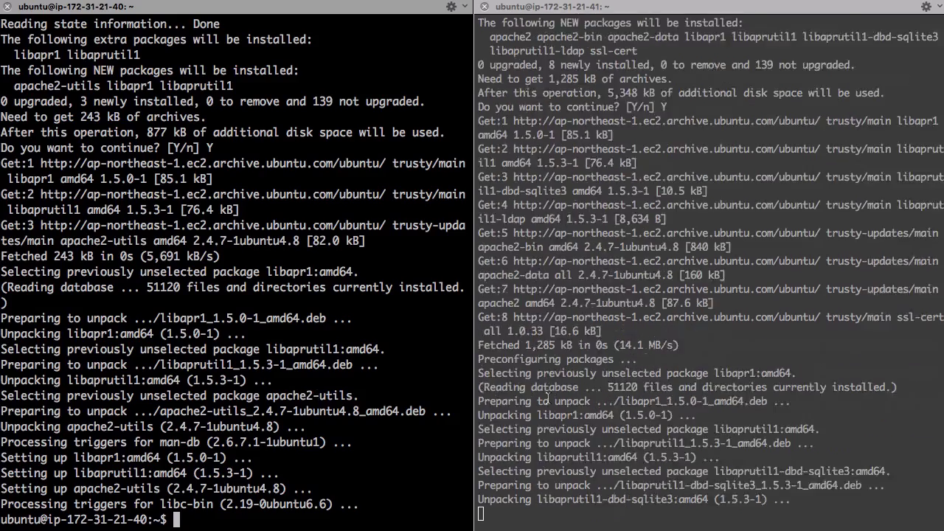
click(558, 399)
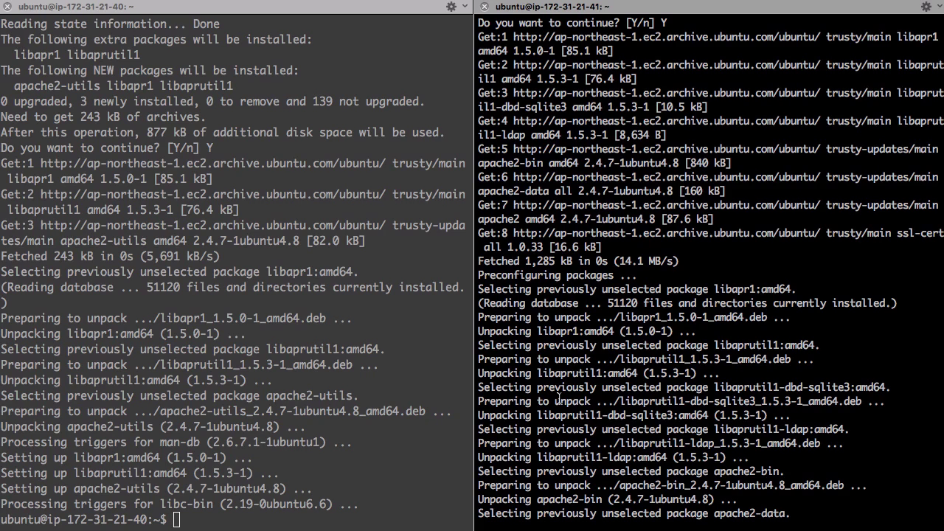
click(358, 411)
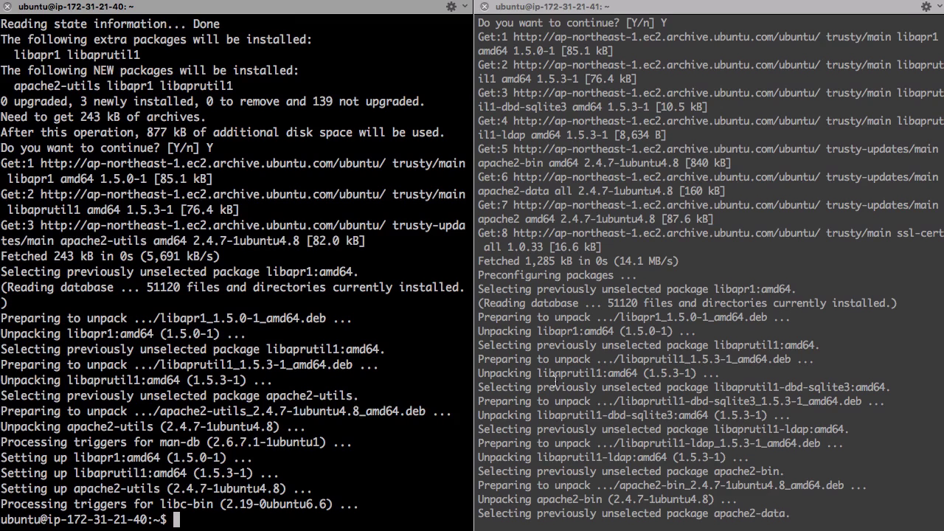
click(634, 375)
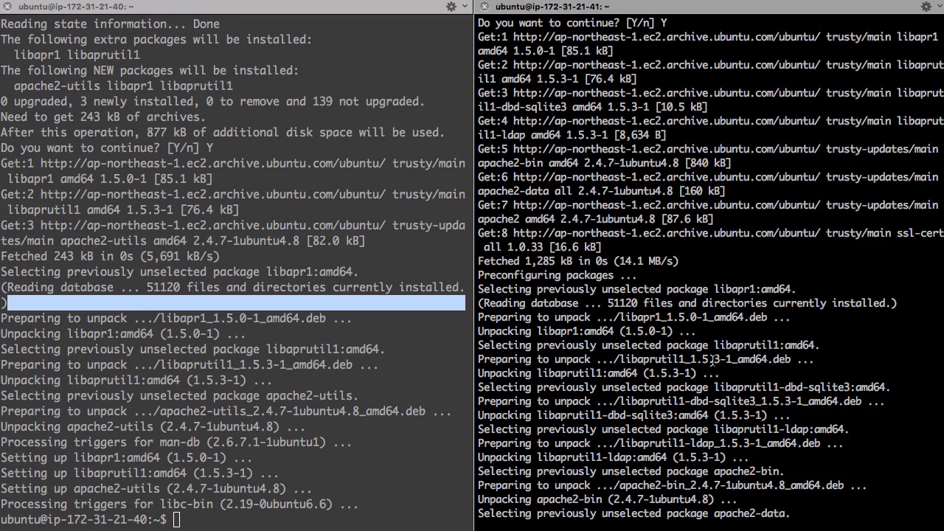
key(Return)
key(Return)
key(Return)
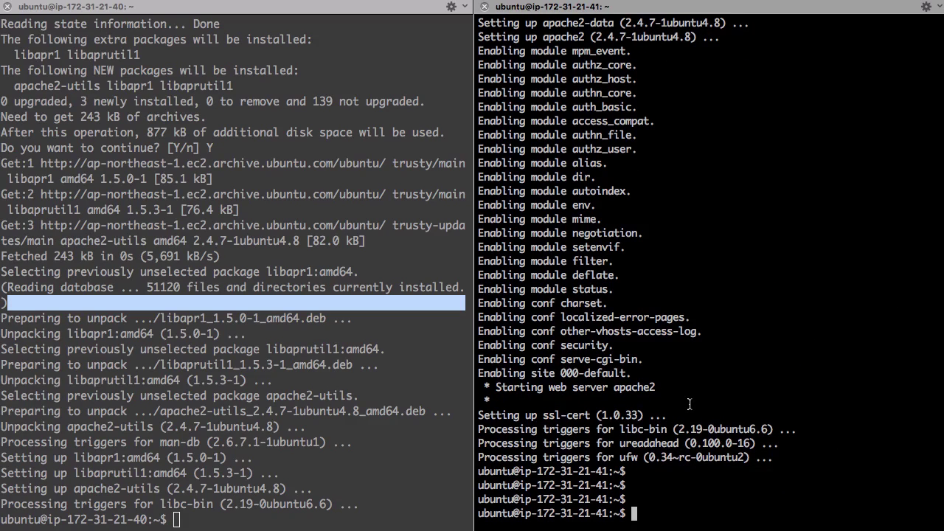
Step: Install PHP 5 on the web server with "sudo apt-get install php5" and confirm with Y
text(sudo apt-get )
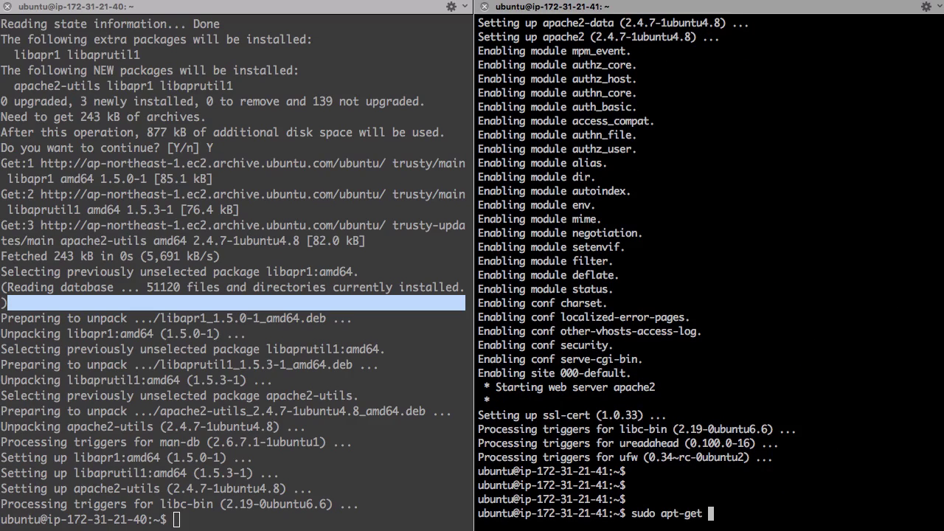
text(install php)
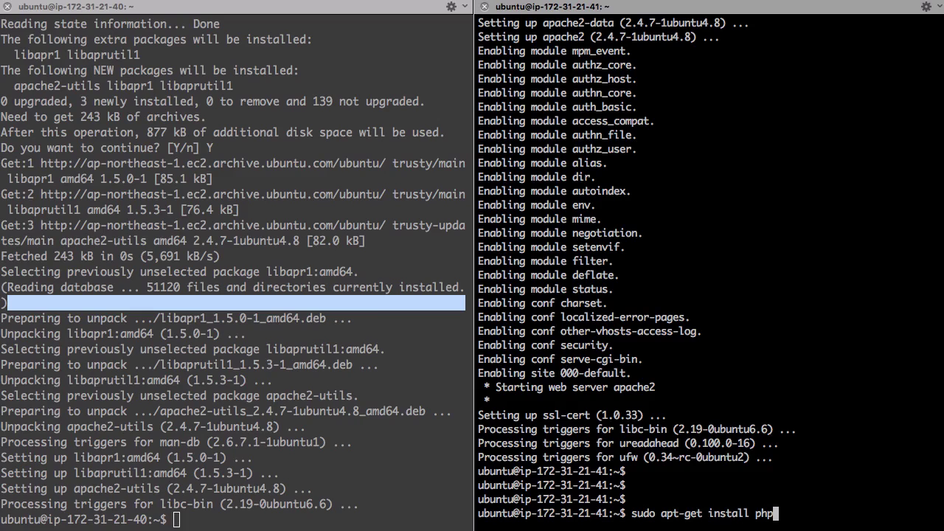
text(5)
key(Return)
text(Y)
key(Return)
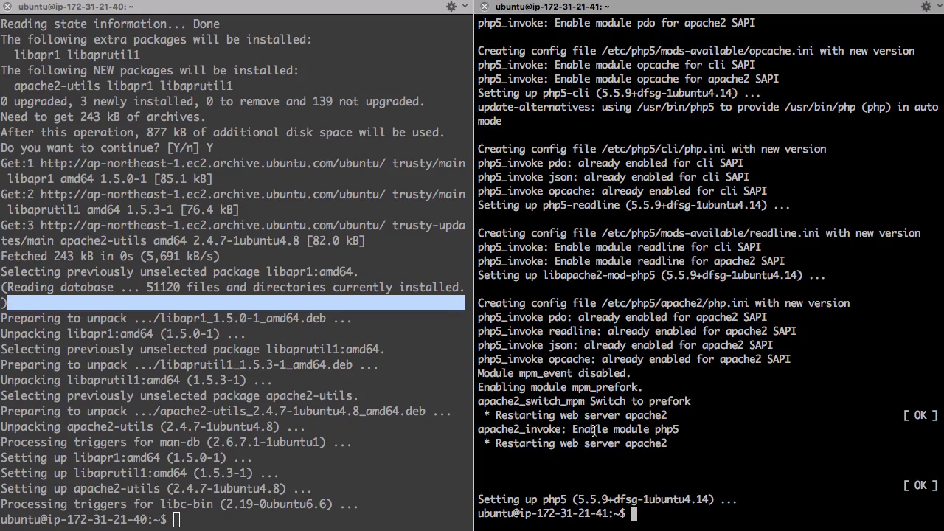
Step: Change to /var/www/html on the web server and list its contents with "ls -al", checking for index.html
text(cd /var/www/)
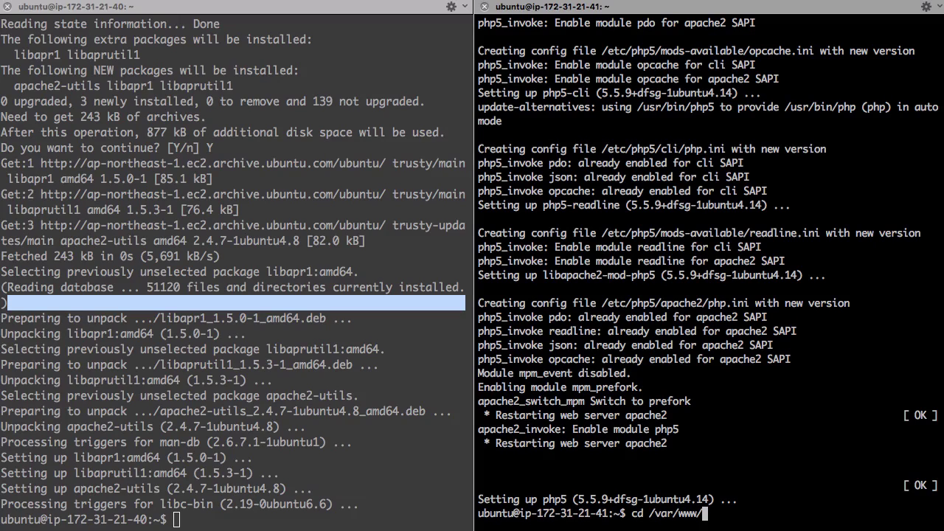
text(html)
key(Return)
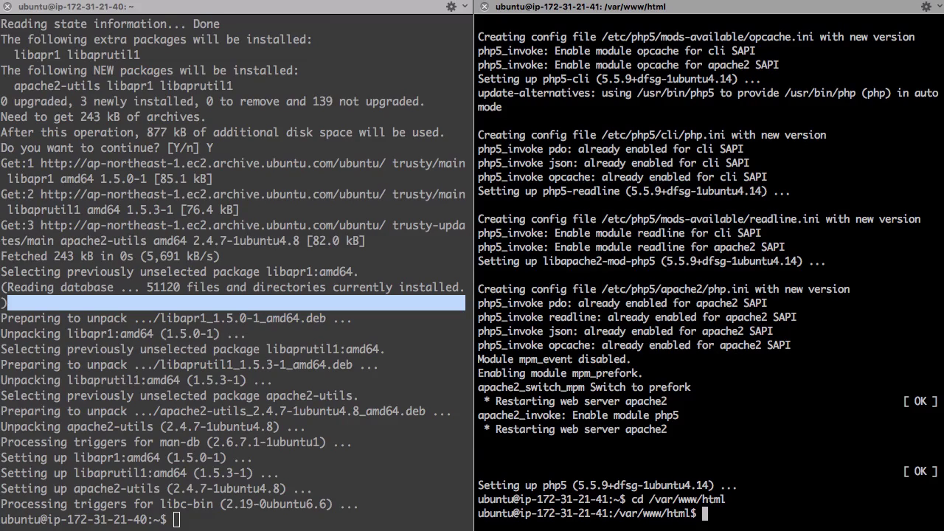
text(ls -al)
key(Return)
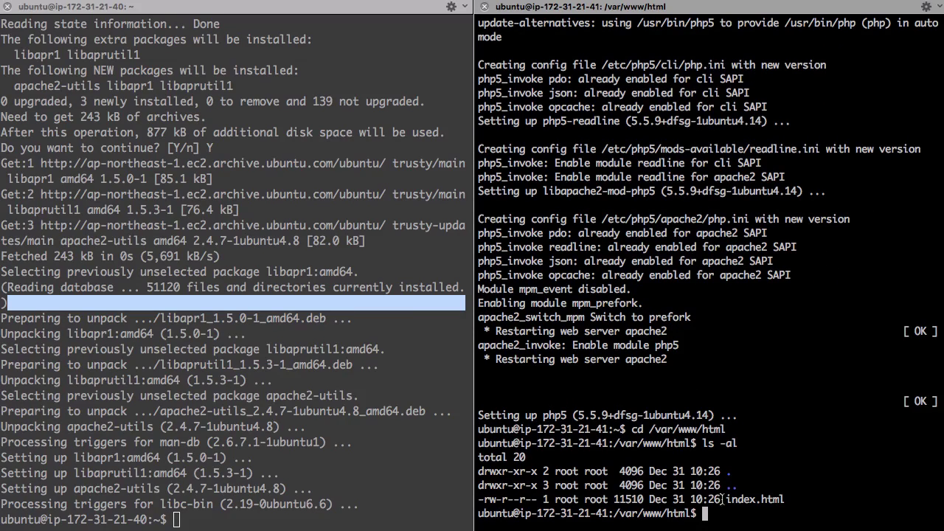
drag(726, 500, 801, 500)
click(801, 501)
Step: Open a new index.php in the web root for editing with "sudo nano index.php"
text(sudo index.php)
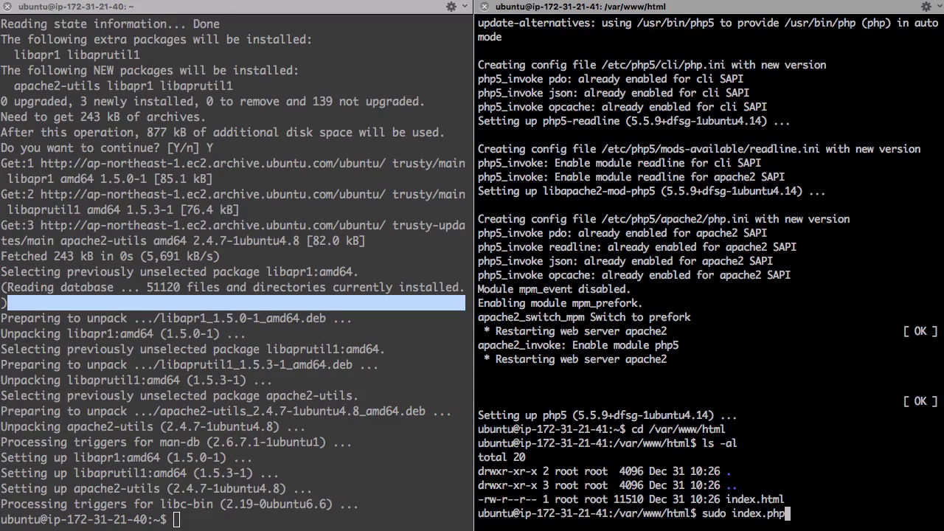
key(Return)
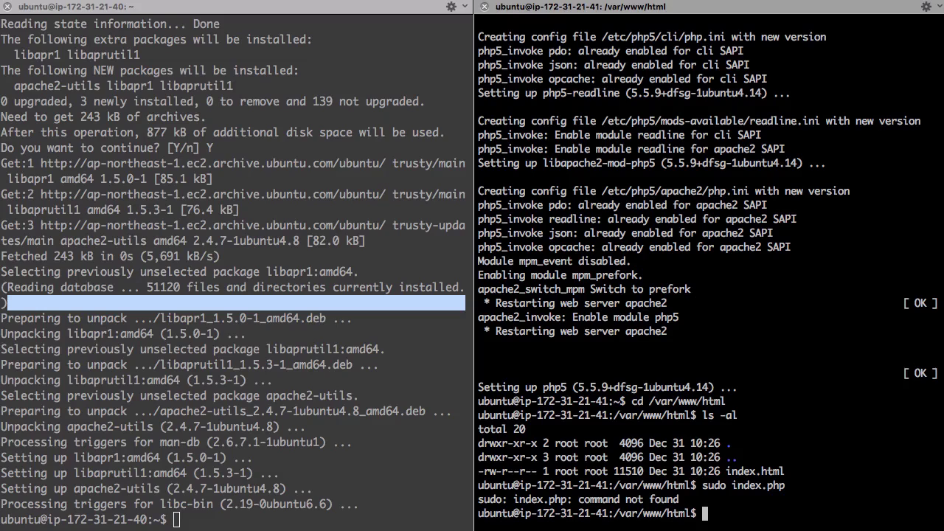
text(sudo nano index.php)
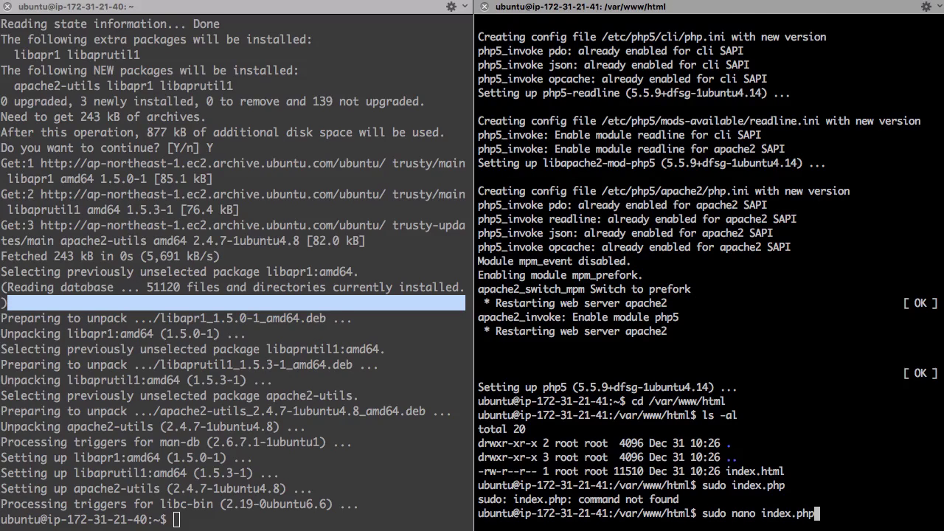
key(Return)
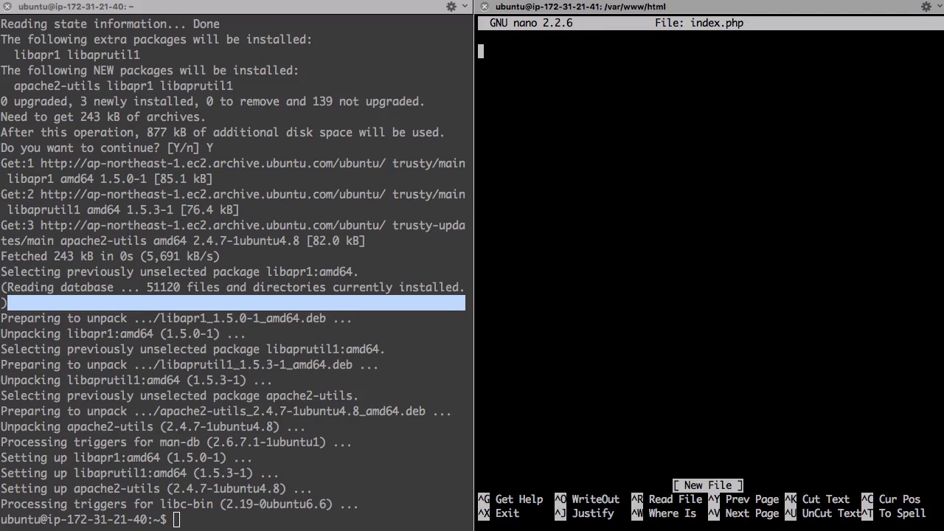
Step: Enter an empty PHP block in index.php with the tags "<?php" and "?>"
text(<?php)
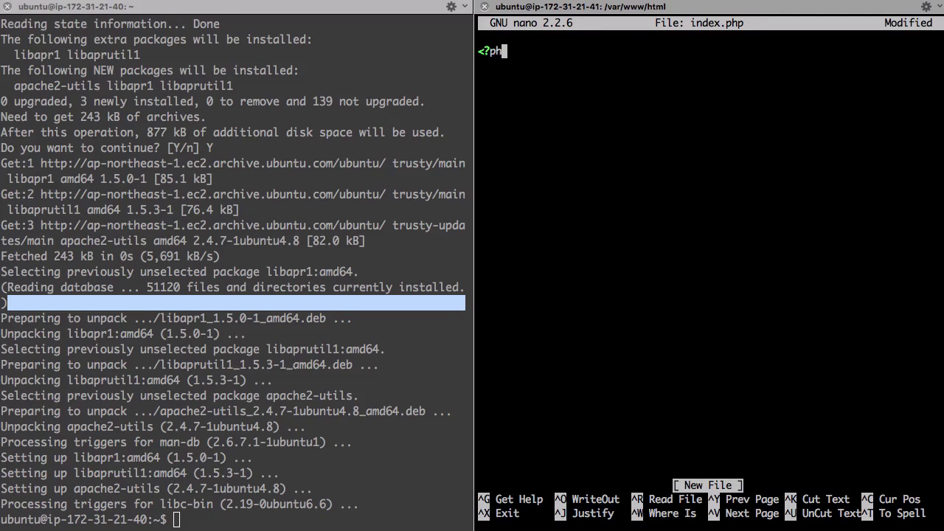
key(Return)
key(Return)
text(?>)
key(Up)
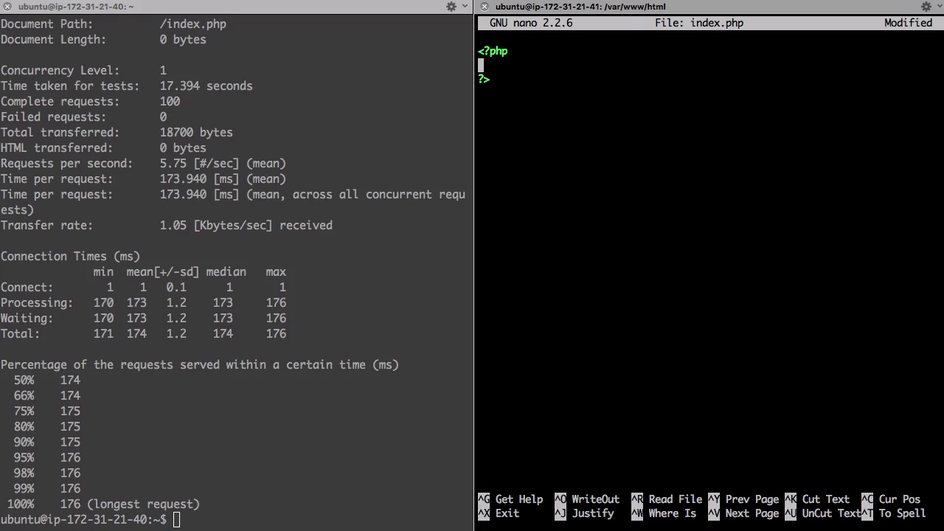
Step: Add an empty loop "for($i=0; $i<10000000; $i++){ }" inside the PHP block
text(for($i=0; $i<)
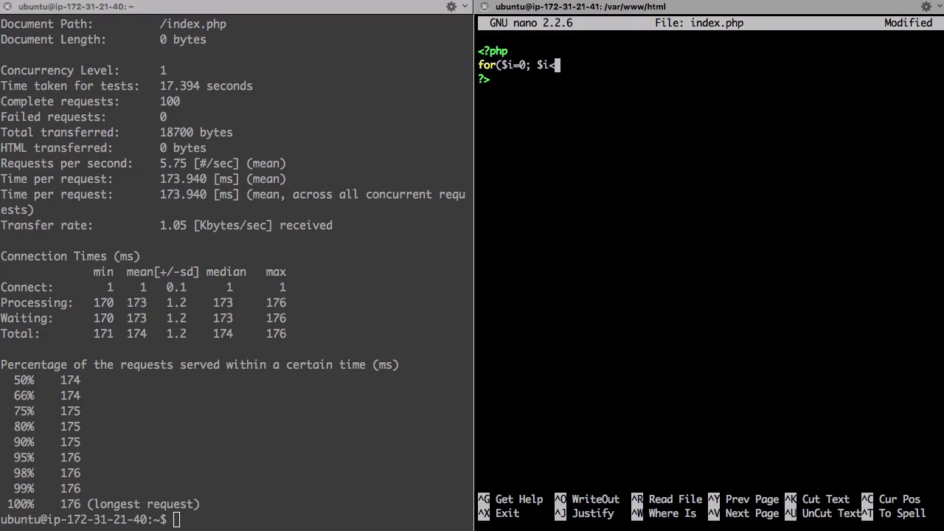
text(10000000; $i)
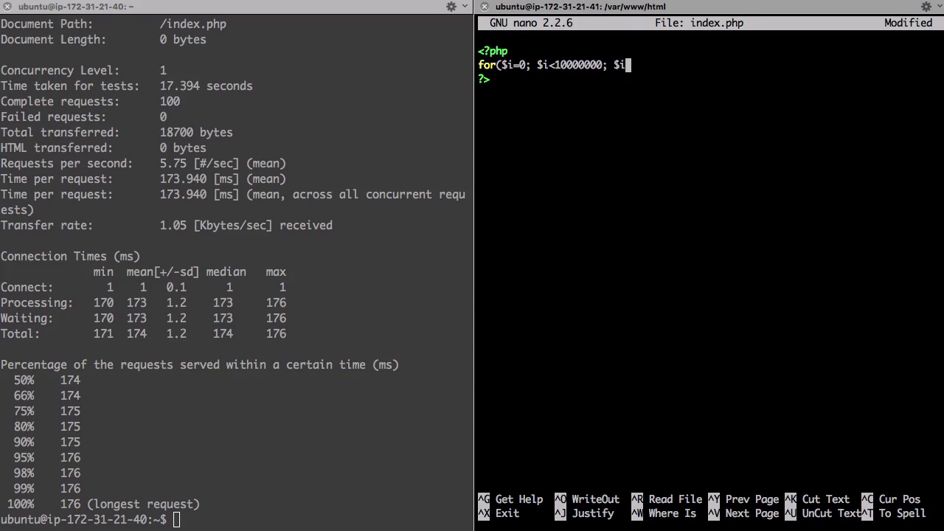
text(++){)
key(Return)
key(Return)
text(})
key(Up)
key(Up)
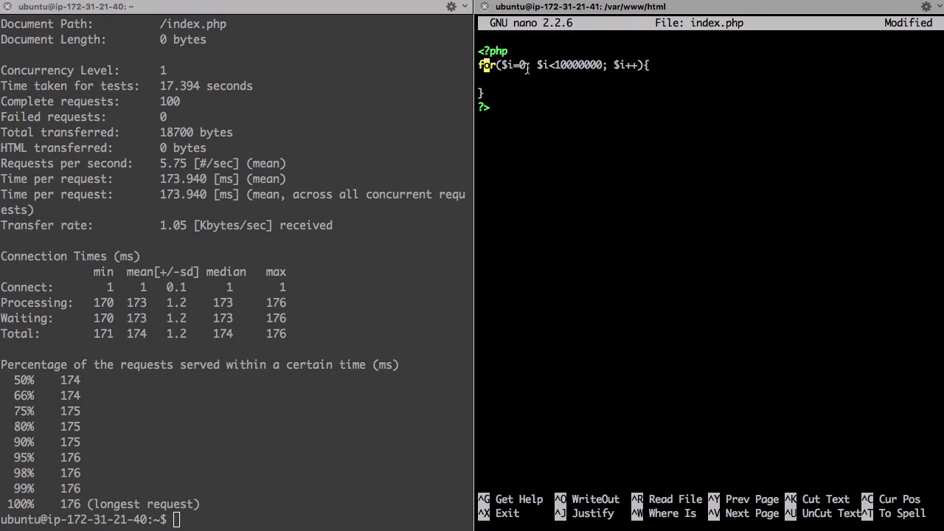
Step: Write the PHP code to disk under the file name index.php
double_click(580, 66)
drag(578, 499, 620, 500)
click(595, 503)
key(ctrl+o)
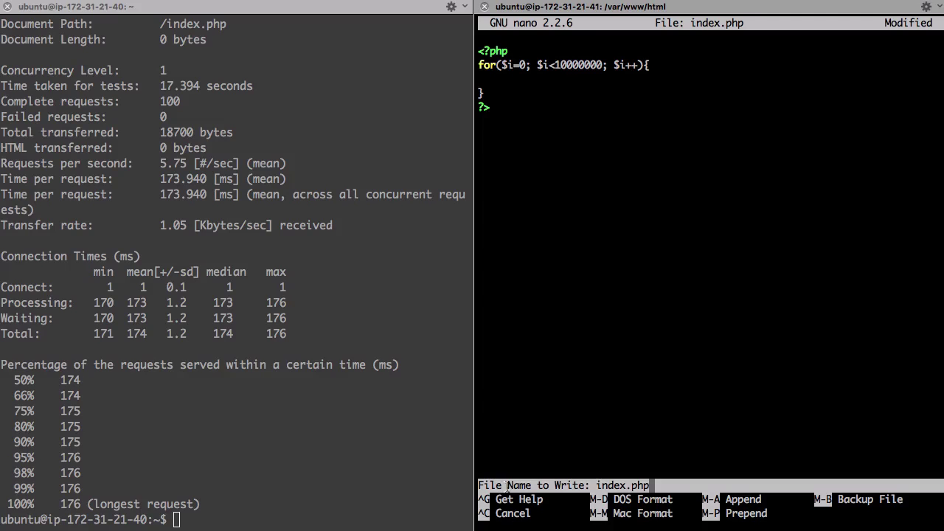
key(Return)
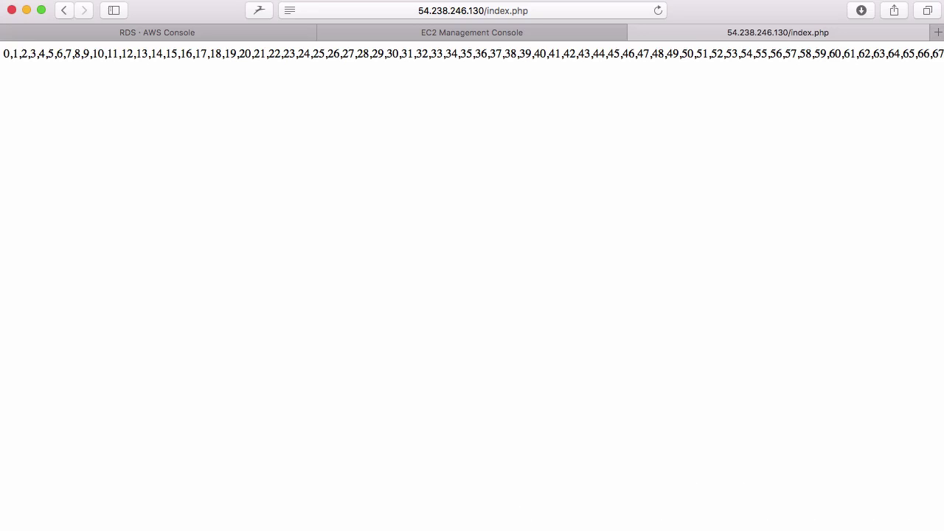
Step: Switch to the Safari browser and load 54.238.246.130/index.php to test the new page
key(super+l)
key(Right)
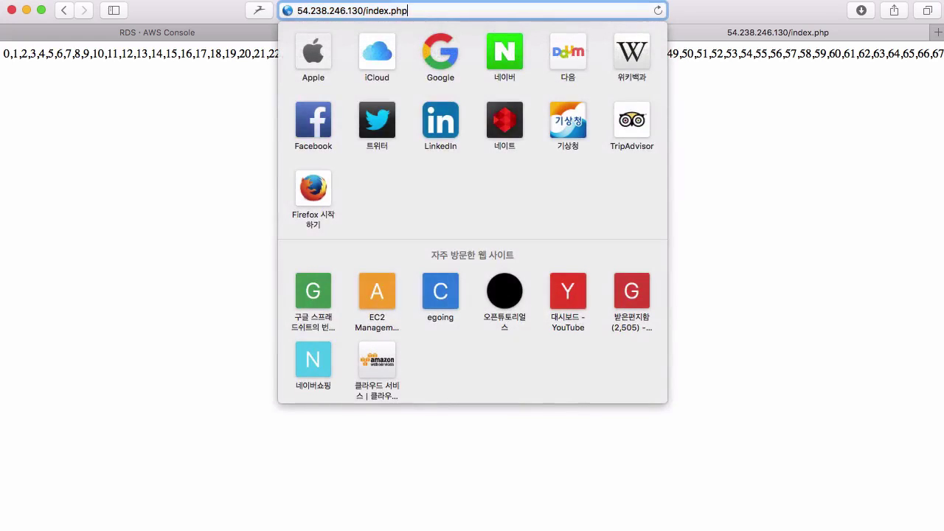
key(shift+Left)
key(shift+Left)
key(shift+Left)
key(shift+Left)
key(shift+Left)
key(shift+Left)
key(shift+Left)
key(shift+Left)
key(shift+Left)
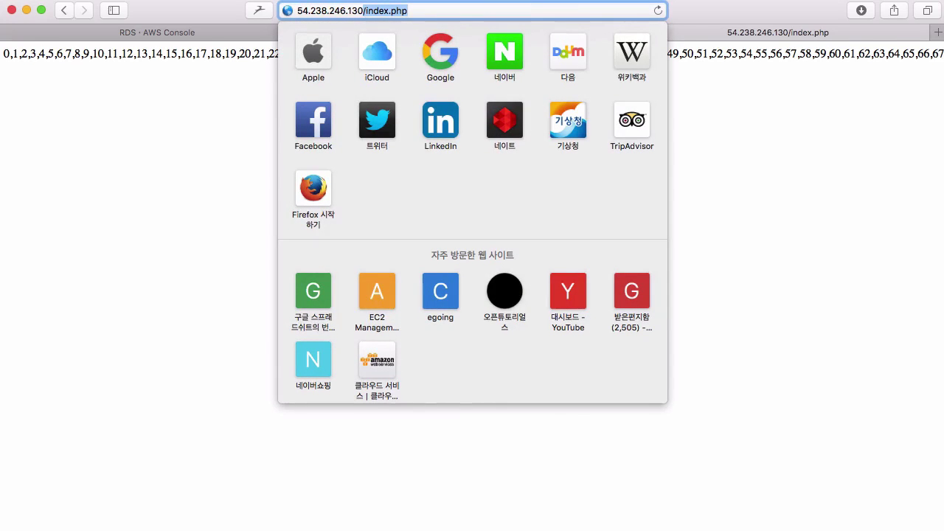
key(BackSpace)
key(BackSpace)
text(/)
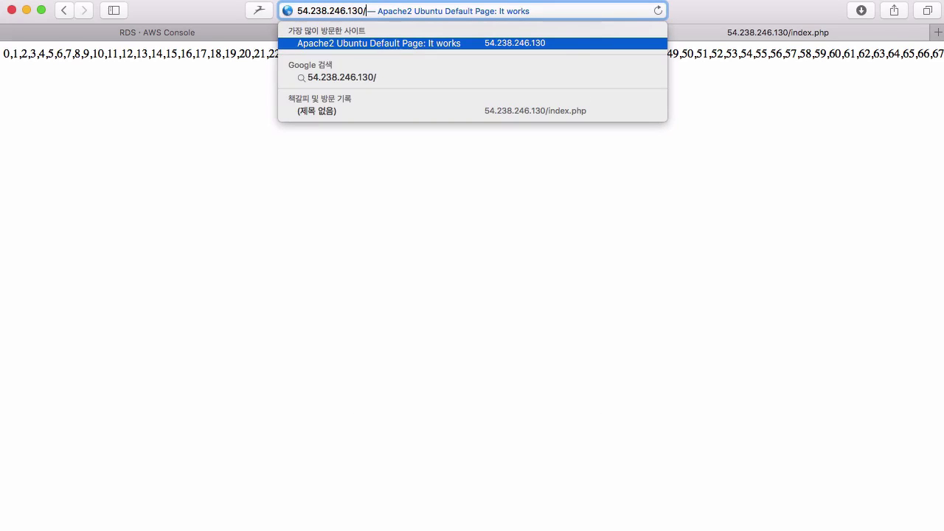
text(index.php)
key(Return)
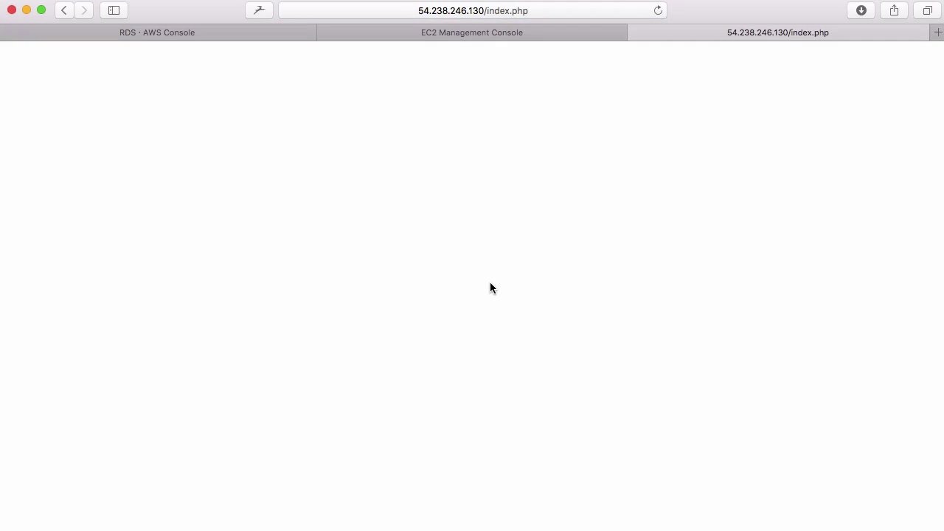
Step: Switch back to the terminal and exit nano on the web server
key(super+Tab)
key(super+Tab)
key(super+Tab)
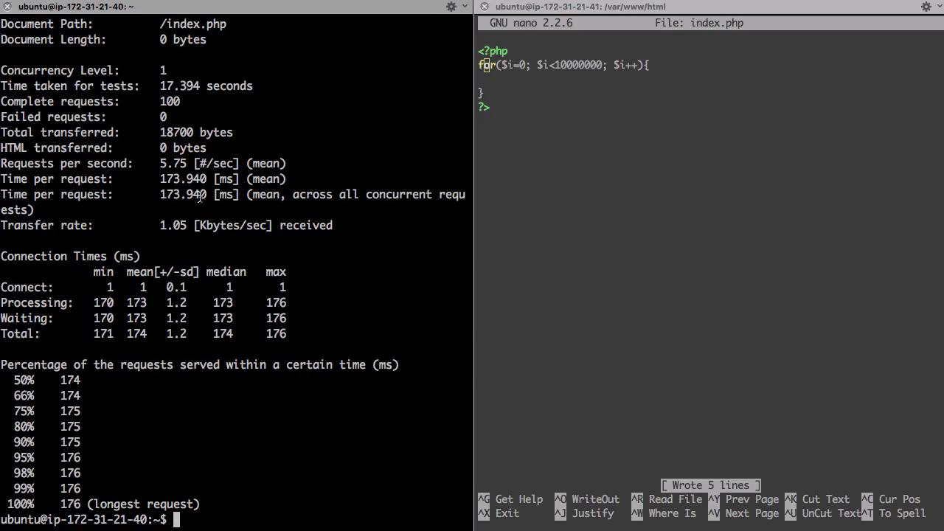
click(621, 190)
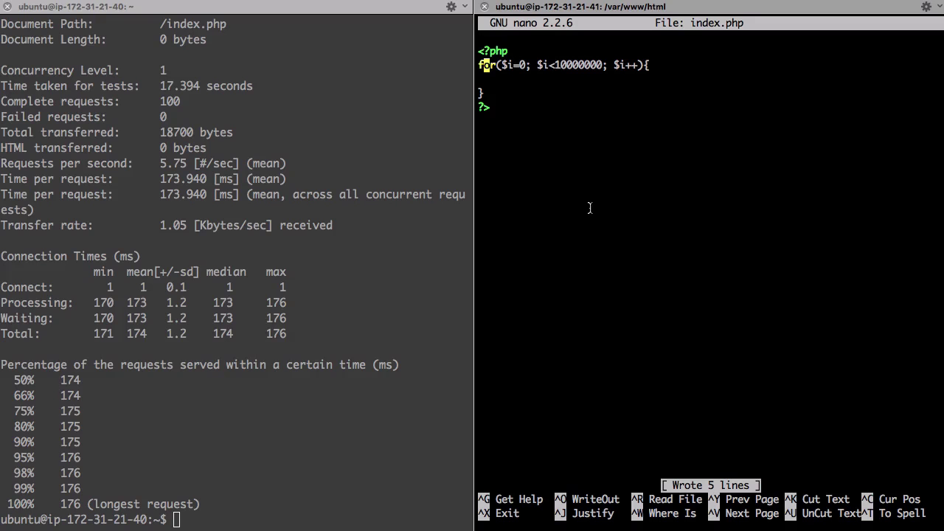
click(430, 237)
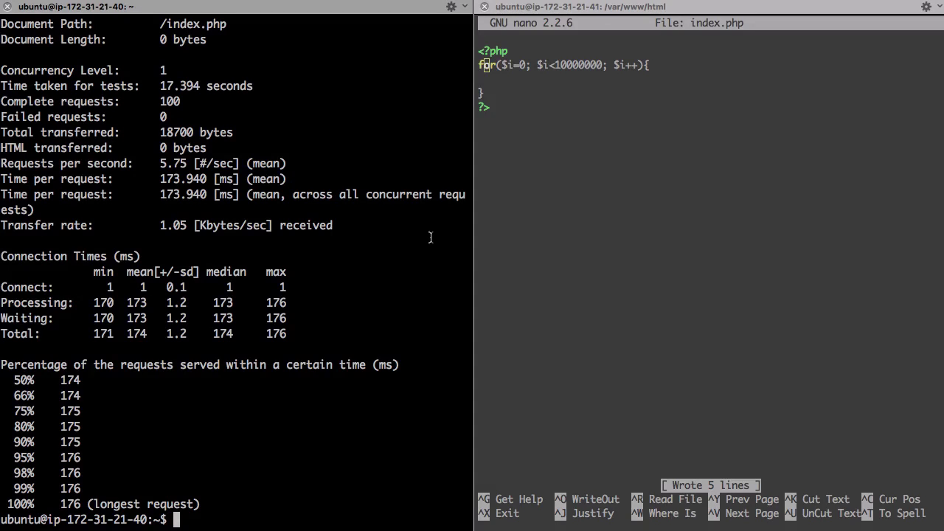
click(641, 238)
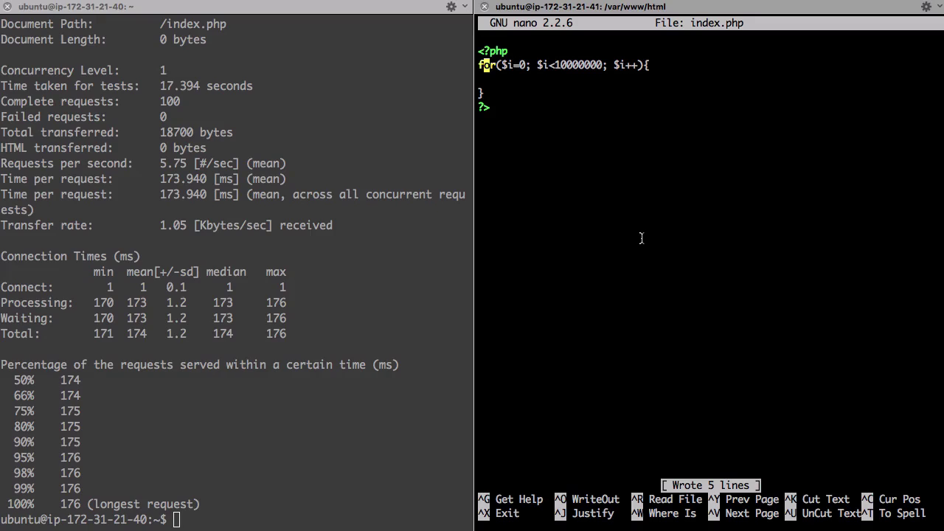
double_click(514, 517)
key(ctrl+x)
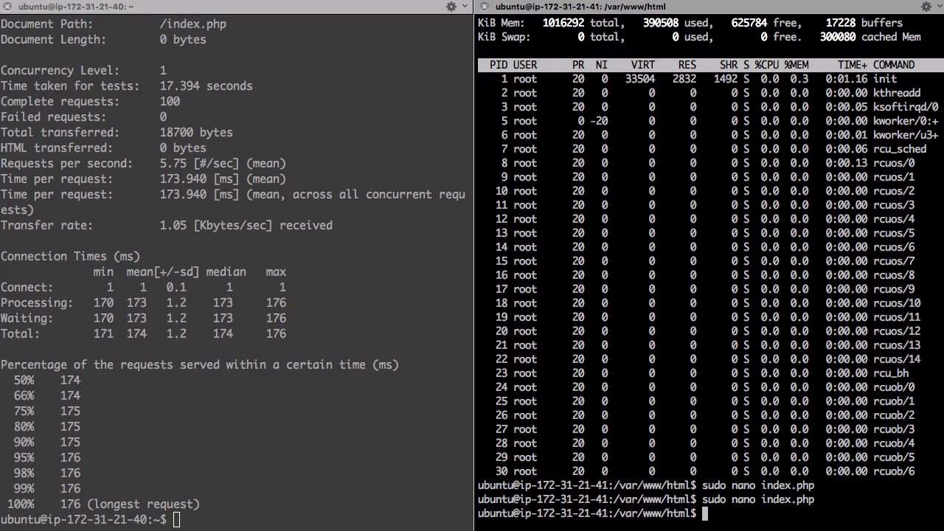
Step: On the load generator, enter "ab -n 100 -c 1" followed by the web server's public IP copied from the EC2 console
click(177, 495)
text(ab )
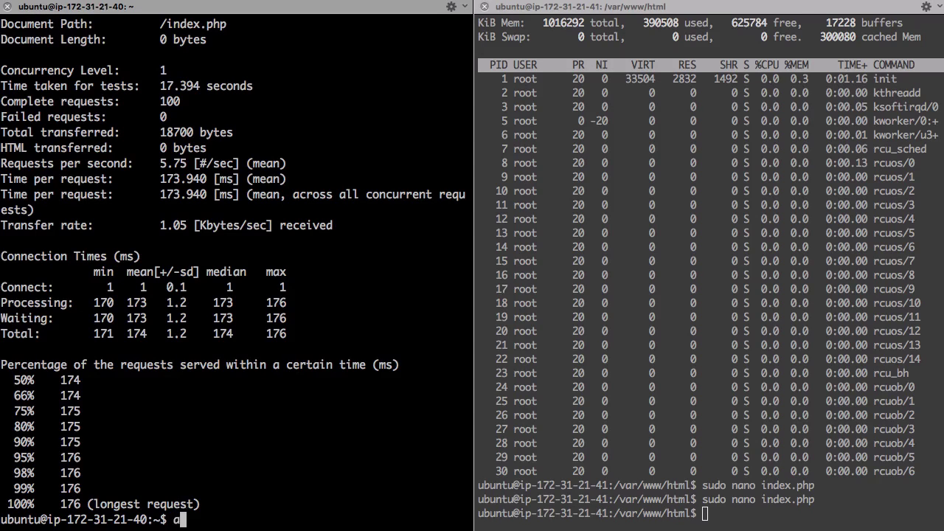
text(-n 100 -c)
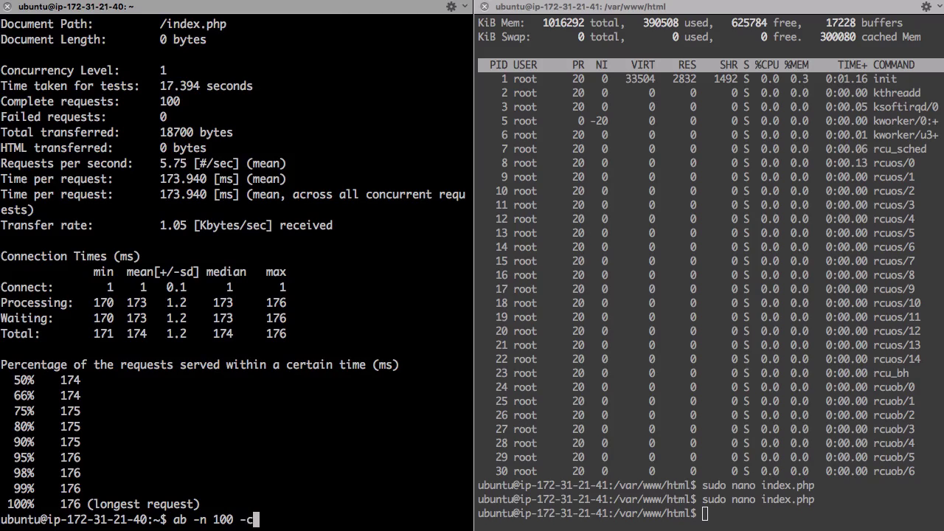
text( 1)
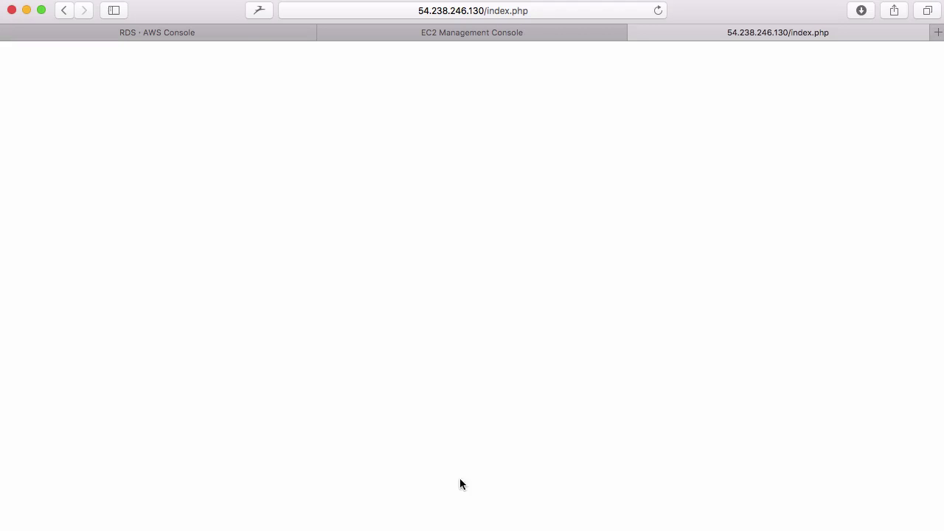
click(390, 34)
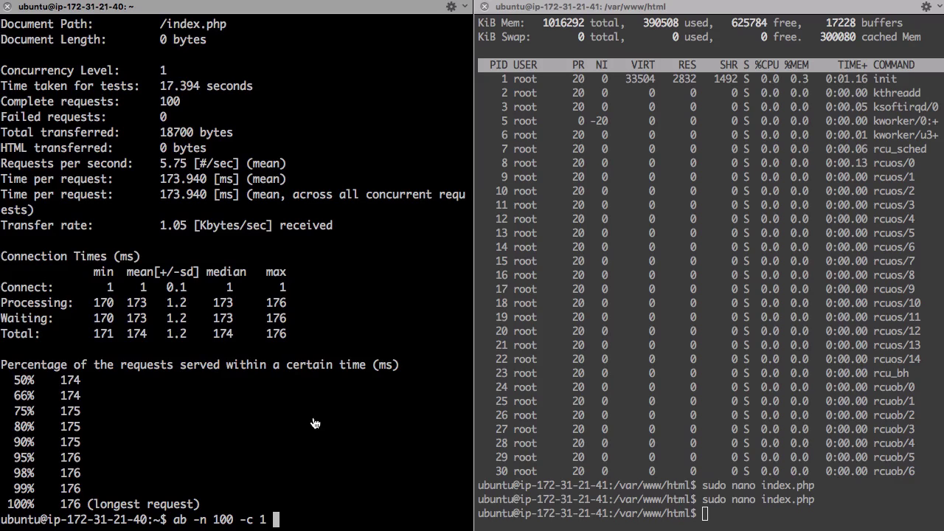
key(super+v)
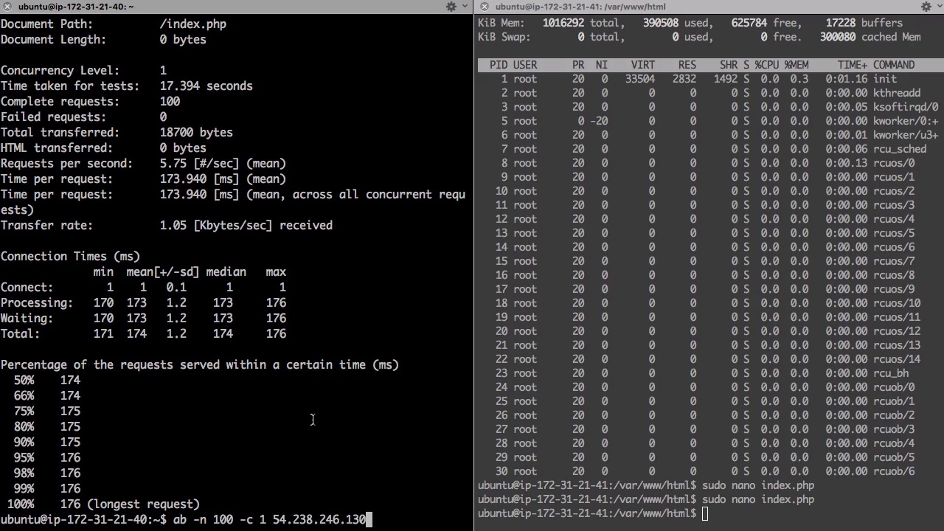
key(Left)
key(Left)
key(Left)
key(Left)
key(Left)
key(Left)
key(Left)
key(Left)
key(Left)
key(Left)
key(Left)
key(Left)
key(Left)
key(Left)
text(http://)
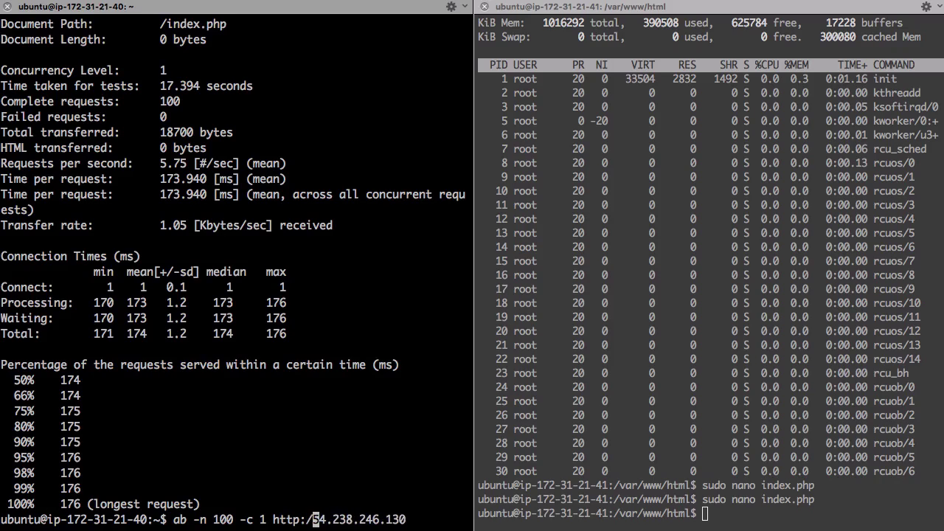
key(Right)
key(Right)
key(Right)
key(Right)
key(Right)
key(Right)
key(Right)
key(Right)
key(Right)
key(Right)
key(Right)
key(Right)
key(Right)
key(Right)
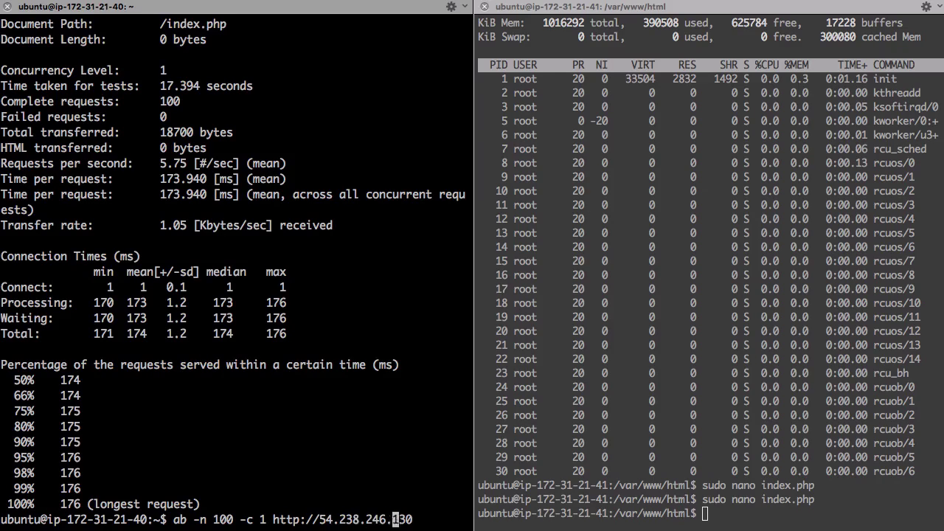
text(/index.php)
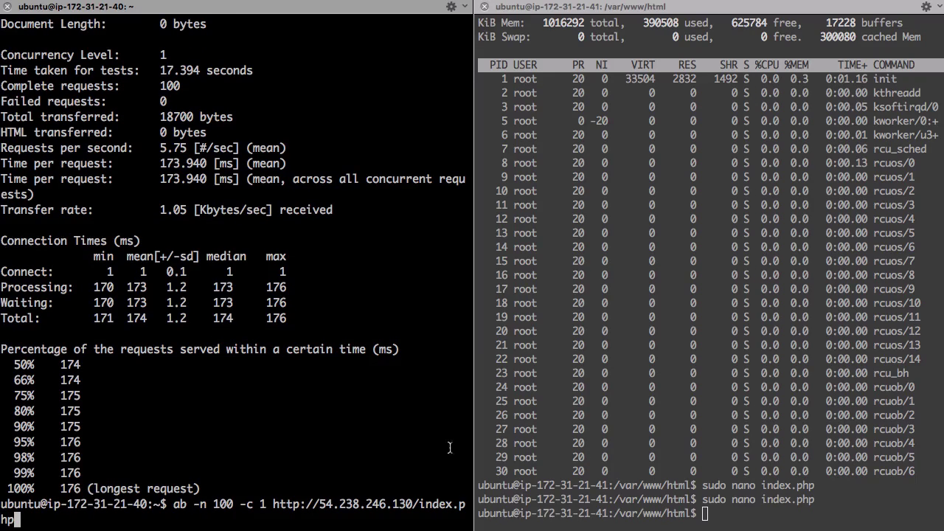
key(Return)
Step: Run top in the web server's terminal session to monitor its load during the benchmark
click(654, 420)
text(top)
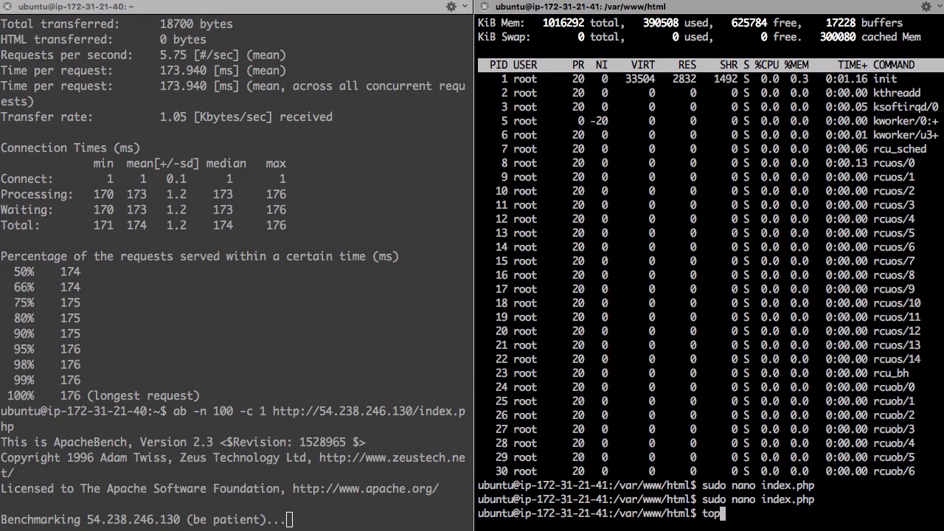
key(Return)
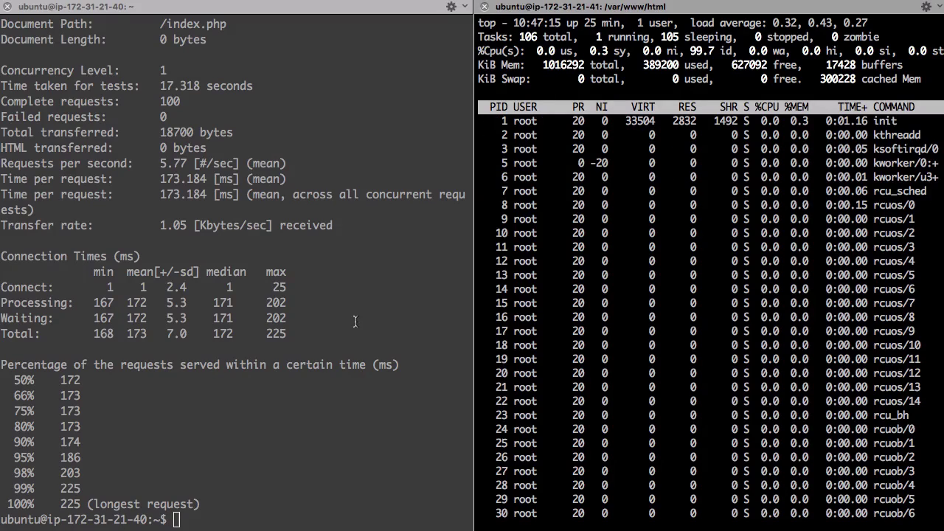
Step: Rerun the ab benchmark on the load generator with -n 1000 and -c 10, and check the web server's CPU usage in top
click(354, 322)
key(Up)
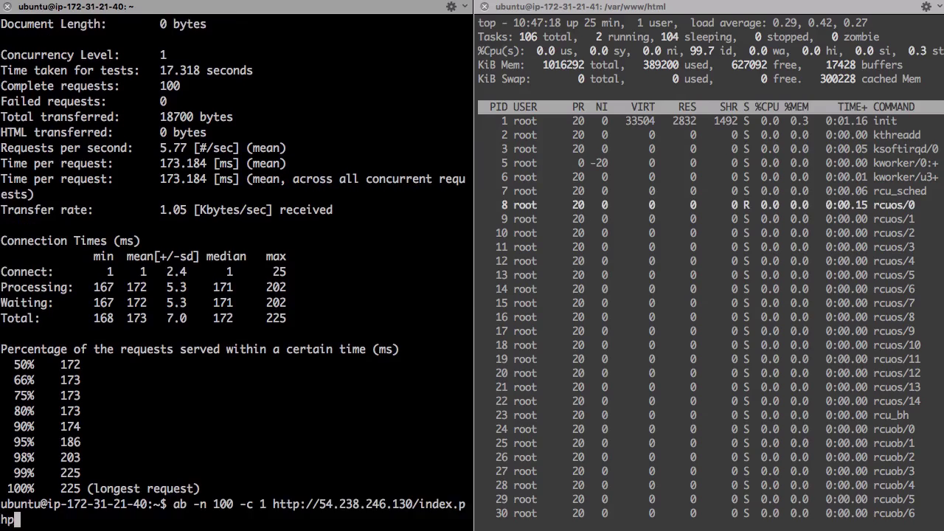
key(Left)
key(Left)
key(Left)
key(Left)
key(Left)
key(Left)
key(Left)
key(Left)
key(Left)
key(Left)
key(Left)
key(Left)
key(Left)
key(Left)
key(Left)
key(Left)
key(Left)
key(Left)
key(Left)
key(Left)
key(Left)
key(Left)
key(Left)
key(Left)
key(Left)
key(Left)
key(Left)
key(Left)
key(Left)
key(Left)
key(Left)
key(Left)
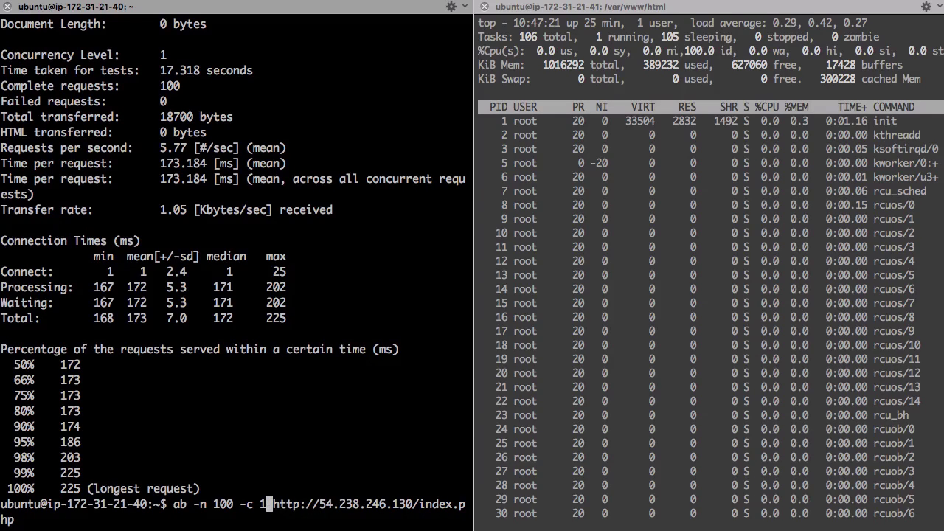
text(0)
key(Left)
key(Left)
key(Left)
key(Left)
key(Left)
key(Left)
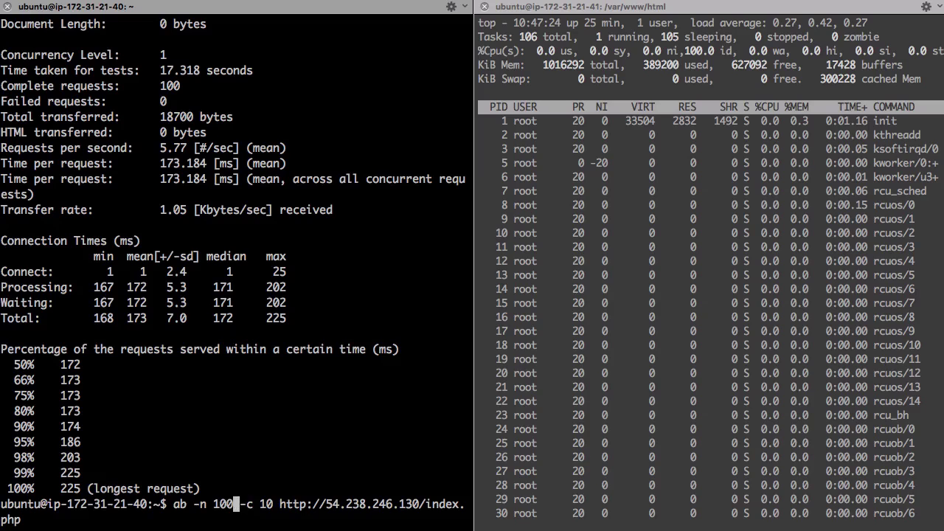
text(0)
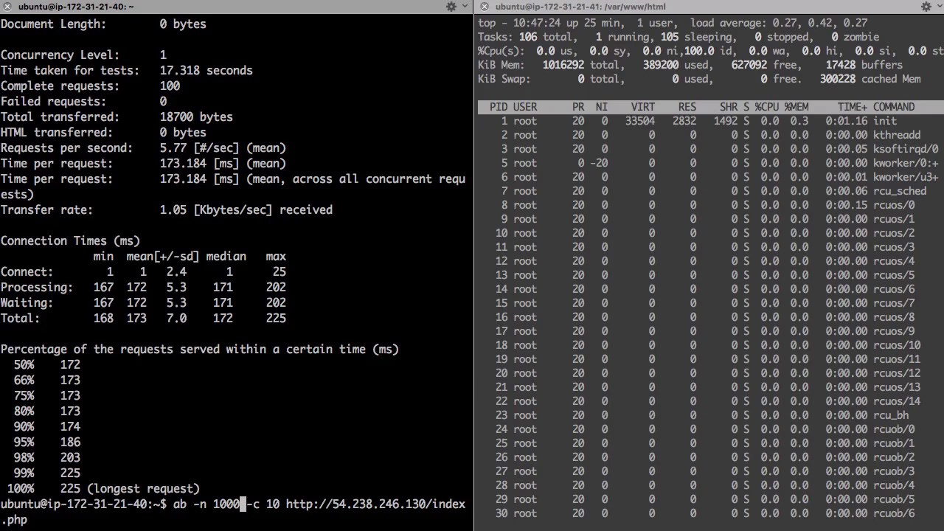
key(Return)
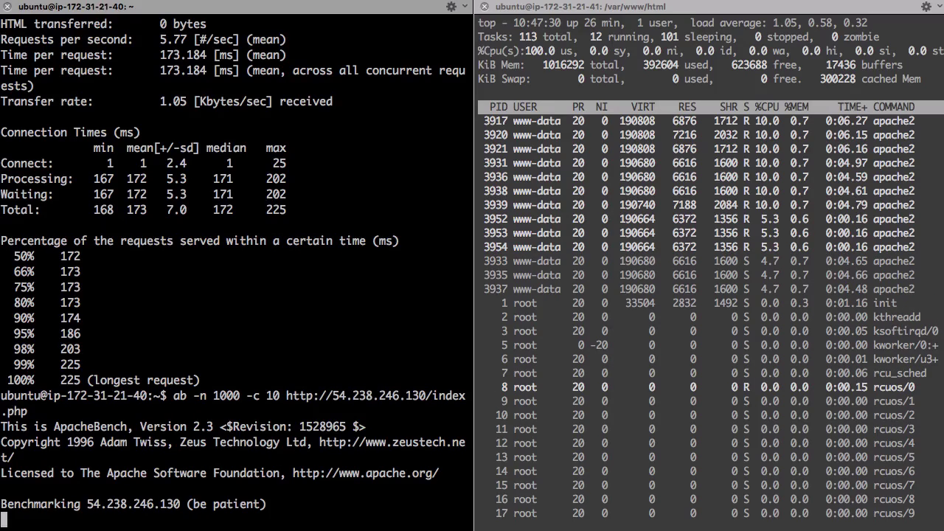
click(753, 333)
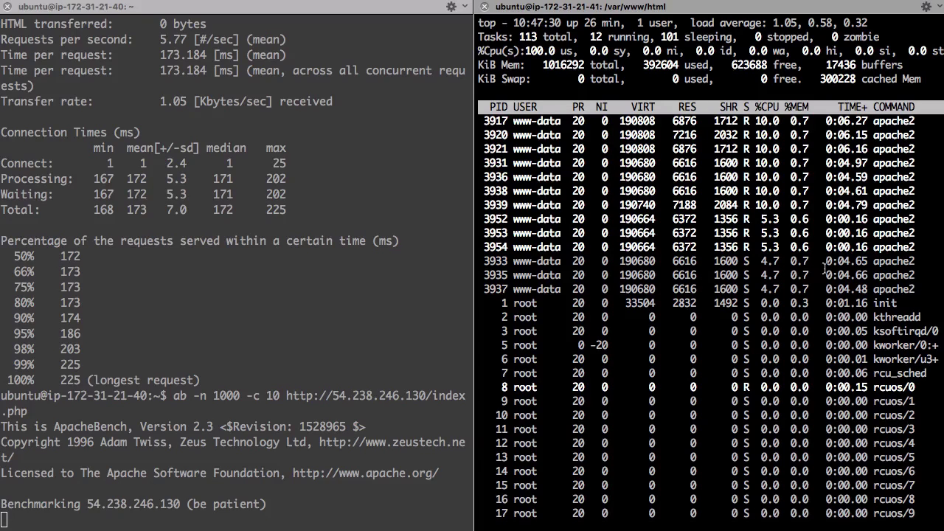
double_click(531, 52)
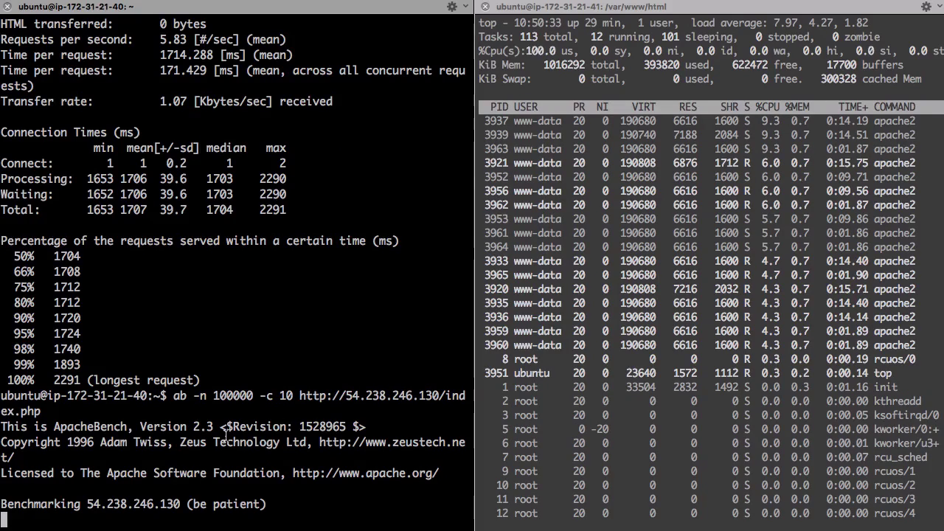
Step: Stop the running 100000-request benchmark at concurrency 10 and highlight its mean time per request
key(ctrl+c)
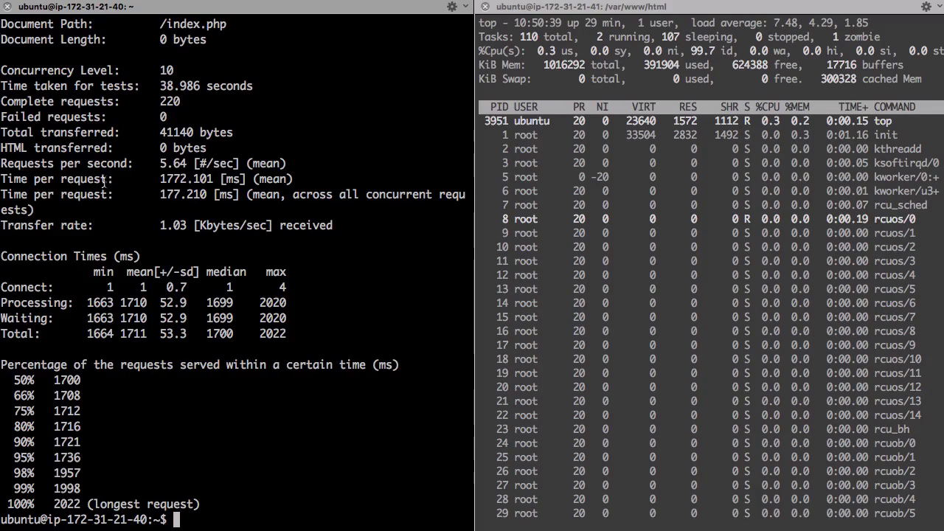
drag(160, 179, 187, 179)
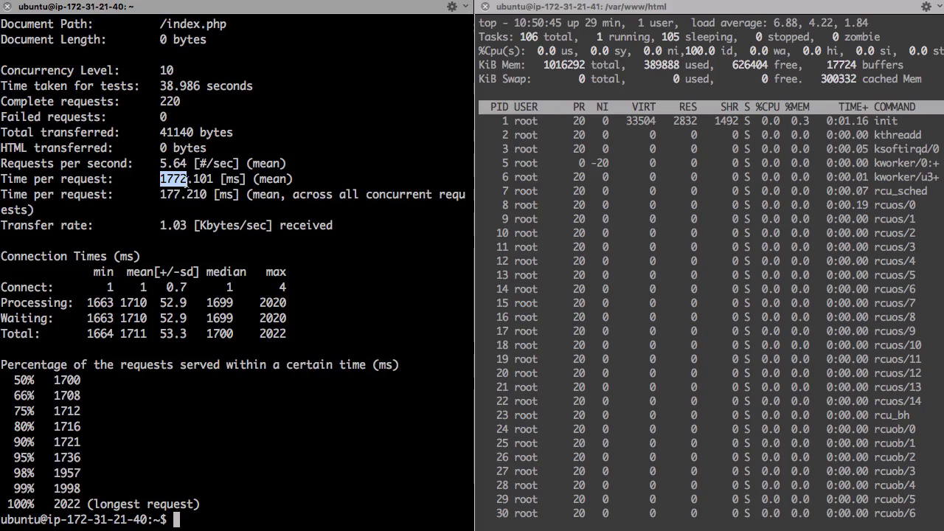
Step: Rerun the ab command on the load generator with the concurrency raised to 50, keeping -n 100000
key(Up)
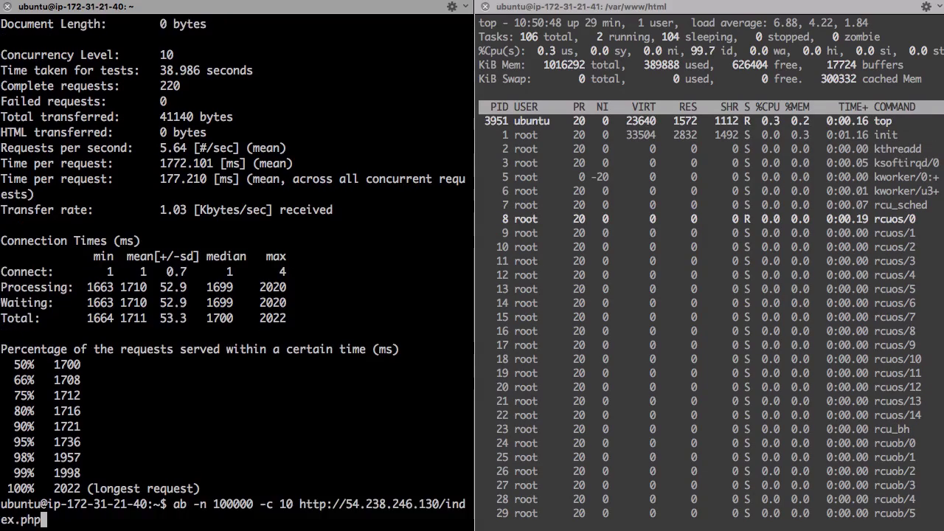
key(Left)
key(Left)
key(Left)
key(Left)
key(Left)
key(Left)
key(Left)
key(Left)
key(Left)
key(Left)
key(Left)
key(Left)
key(Left)
key(Left)
key(Left)
key(Left)
key(Left)
key(Left)
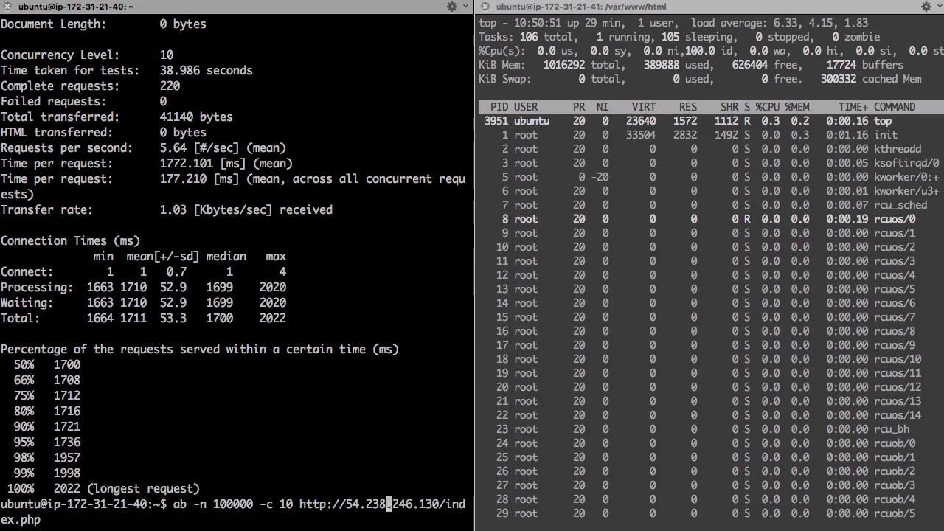
key(Left)
key(Left)
key(Left)
key(Left)
key(Left)
key(Left)
key(Left)
key(Left)
key(Left)
key(Left)
key(Left)
key(Left)
key(Left)
key(Left)
key(Left)
key(BackSpace)
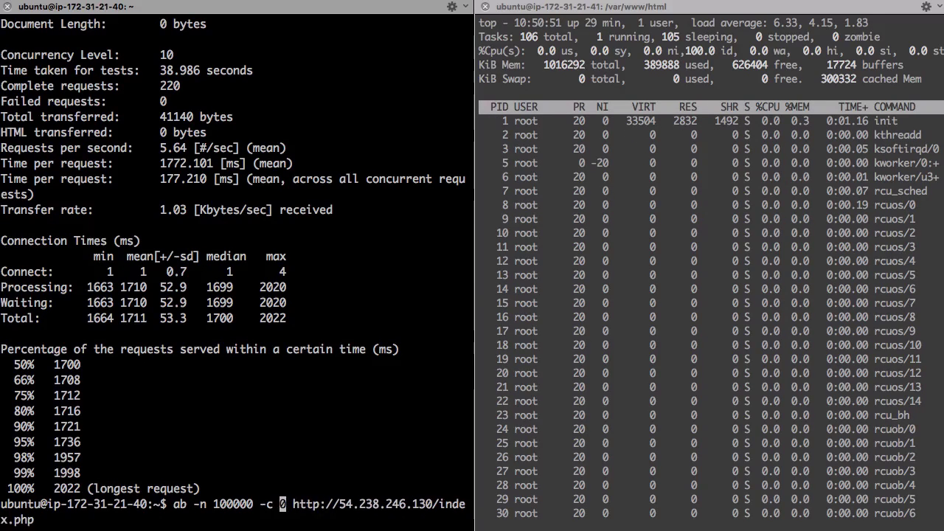
text(5)
key(Return)
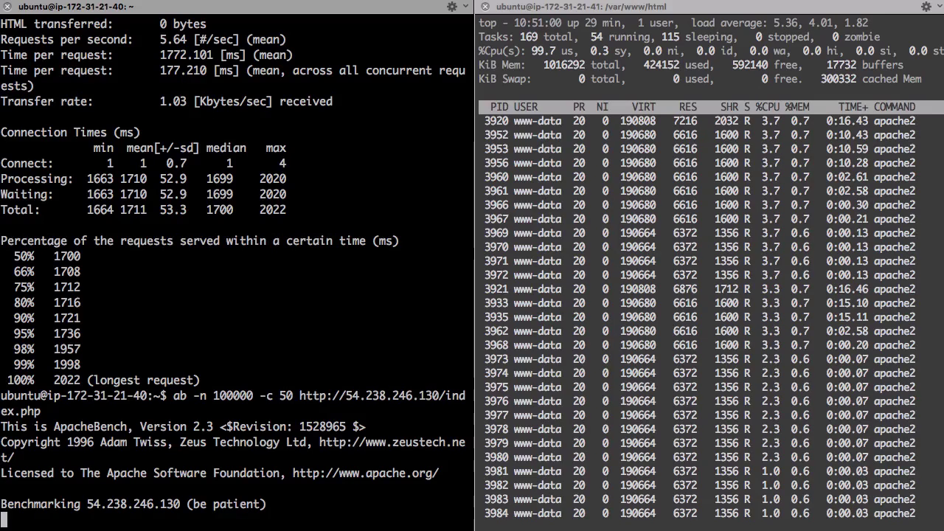
Step: Stop the benchmark at concurrency 50 and highlight the mean time per request in its results
key(ctrl+c)
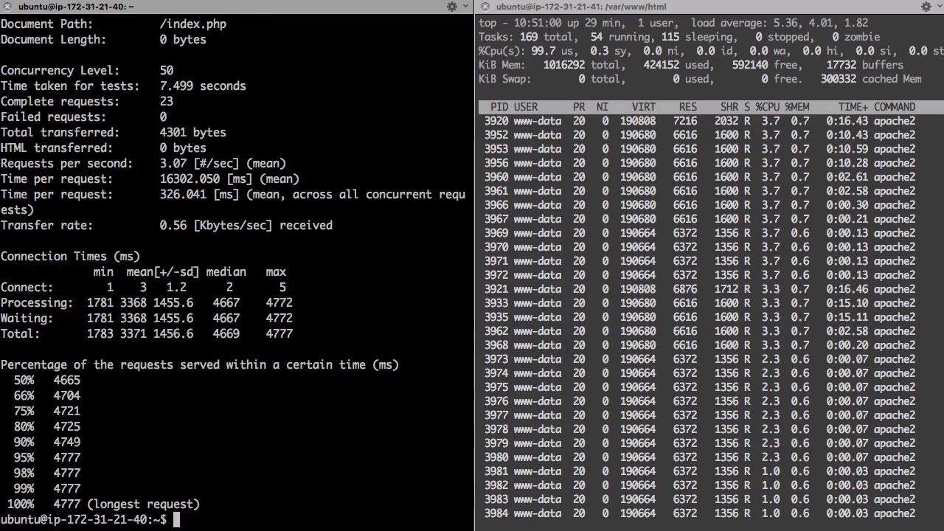
double_click(195, 180)
click(193, 180)
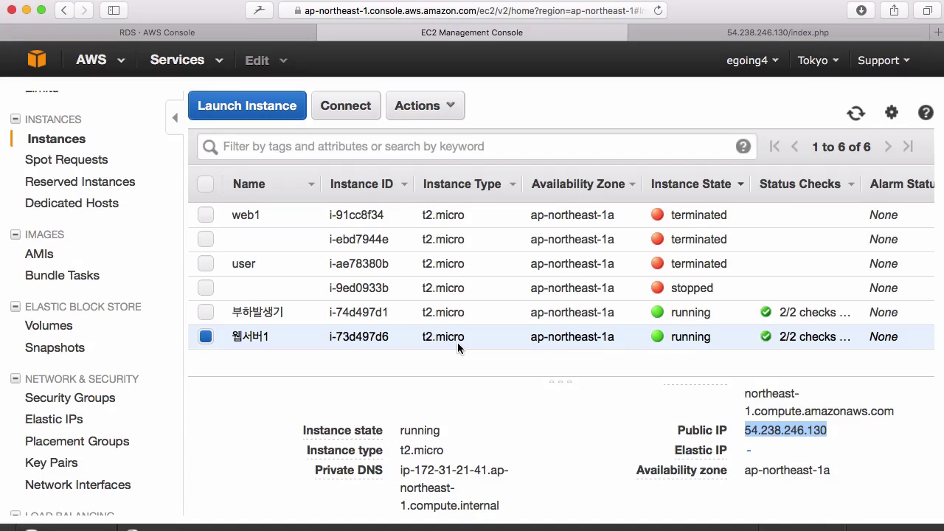
Step: In the EC2 console in Safari, enlarge the instance list and open the Create Image dialog for the 웹서버1 instance
click(497, 369)
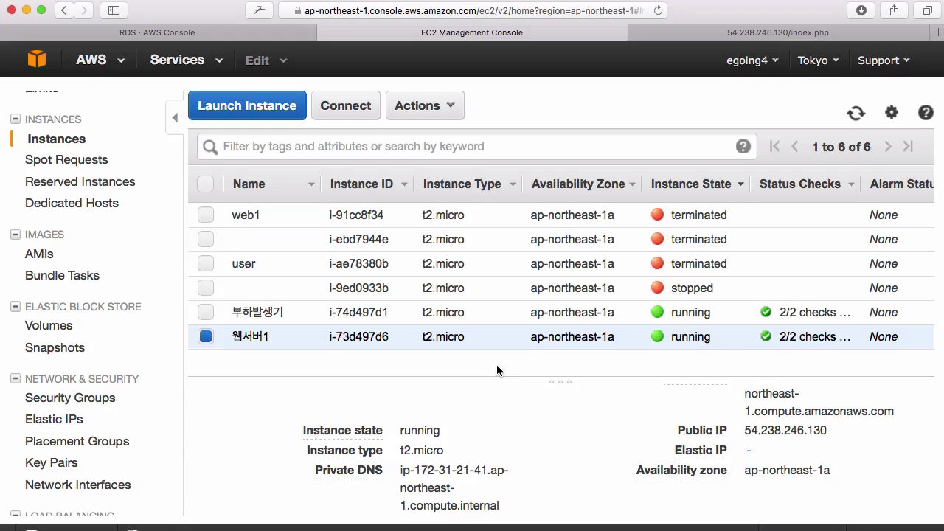
scroll(498, 413, down, 3)
scroll(499, 390, up, 1)
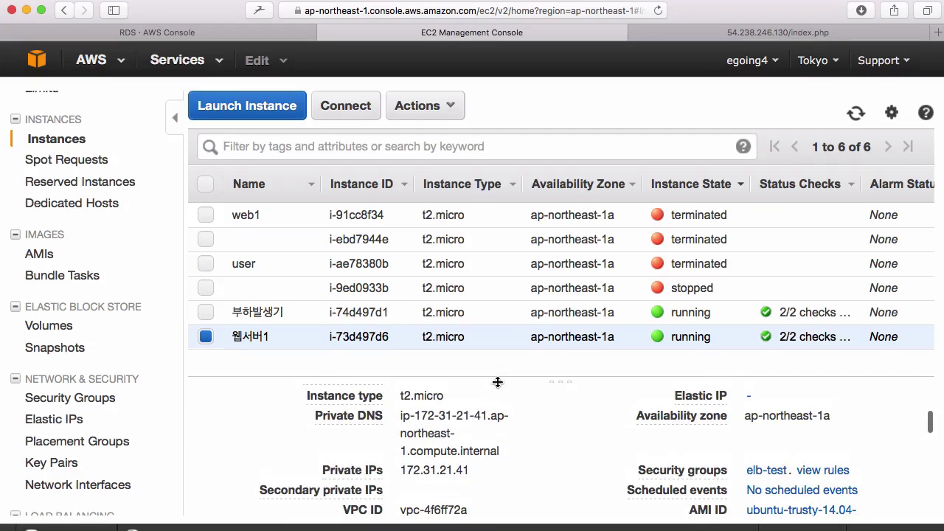
drag(499, 384, 505, 425)
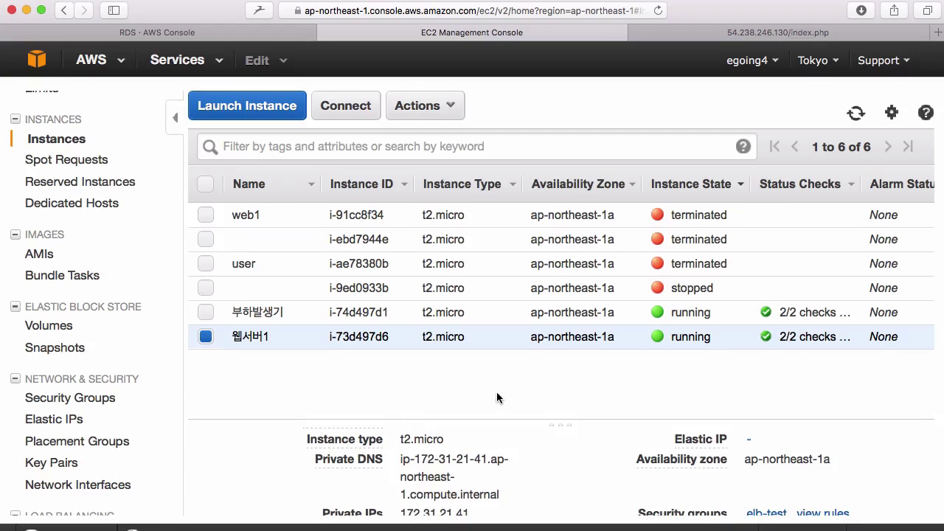
right_click(482, 337)
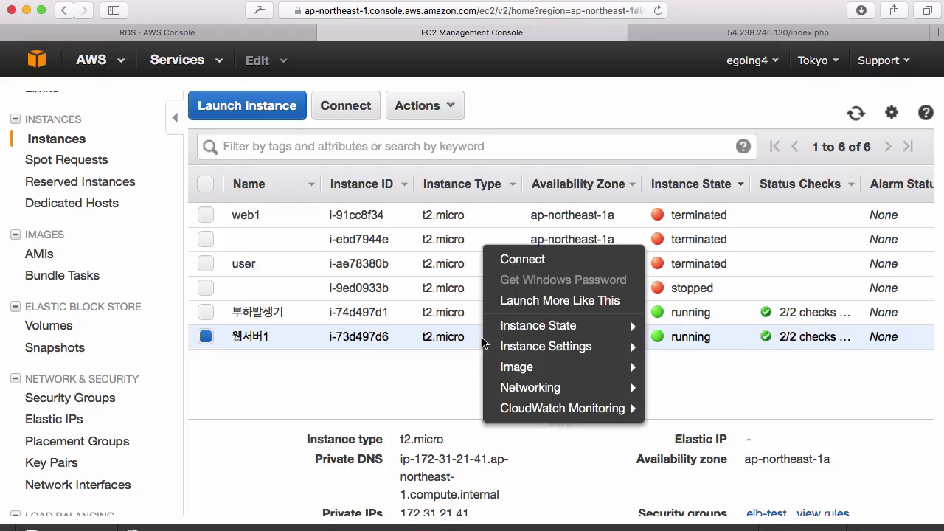
mouse_move(618, 322)
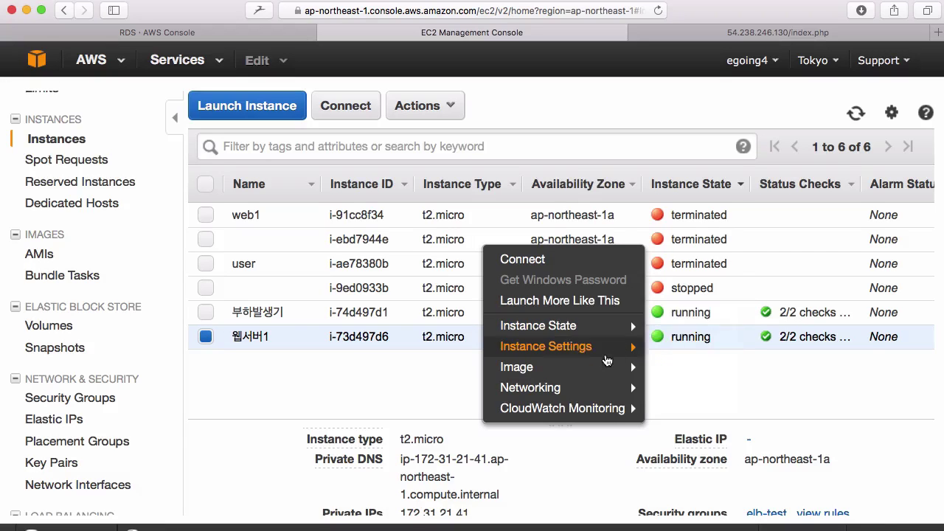
mouse_move(599, 369)
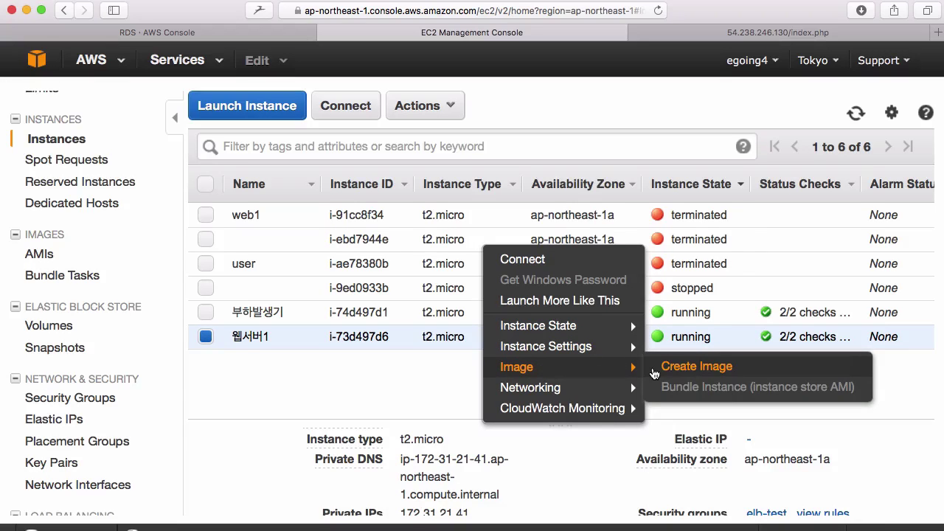
click(667, 374)
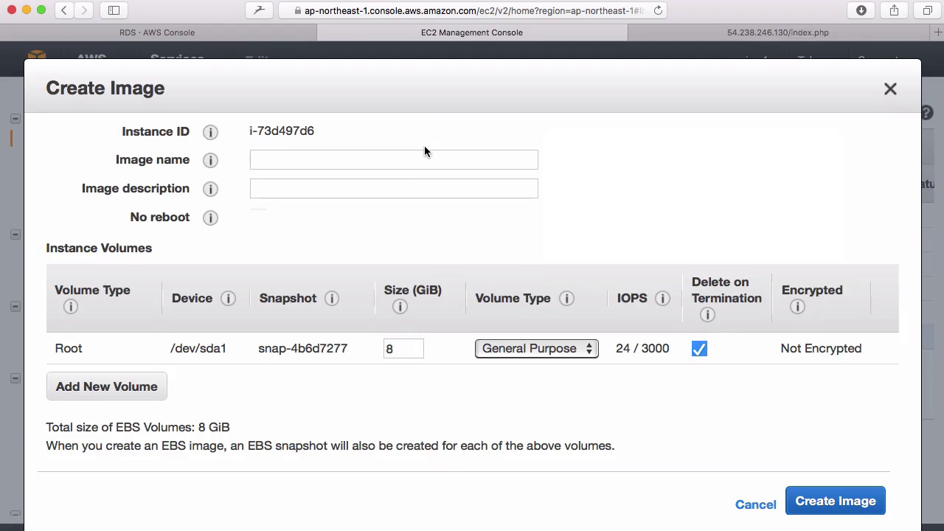
Step: Create the image with the name "webserver" and the description "webserver for ELB test", and close the dialog
click(417, 158)
text(web)
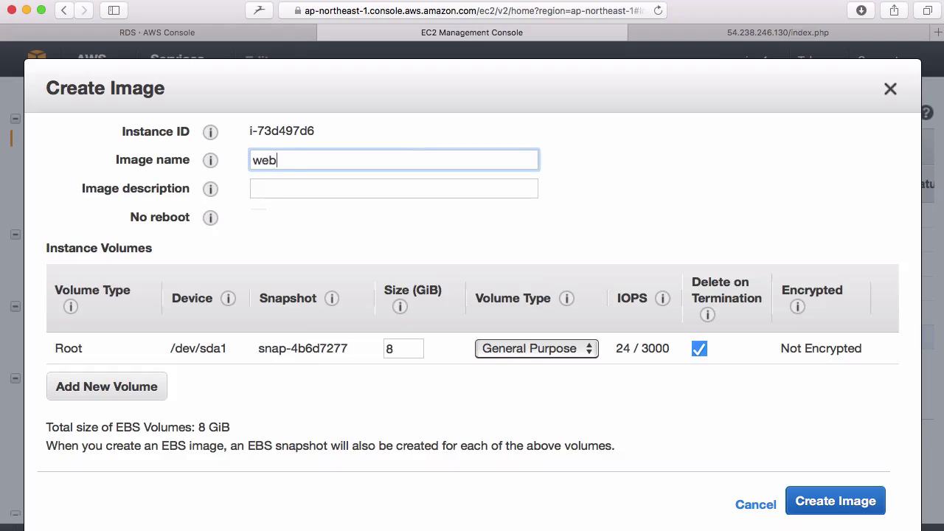
text(server)
click(394, 189)
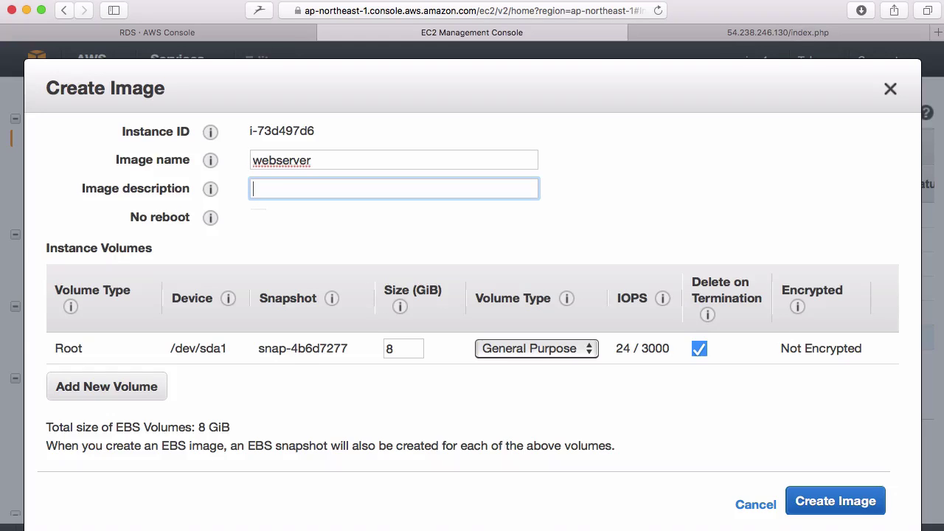
text(webserver for)
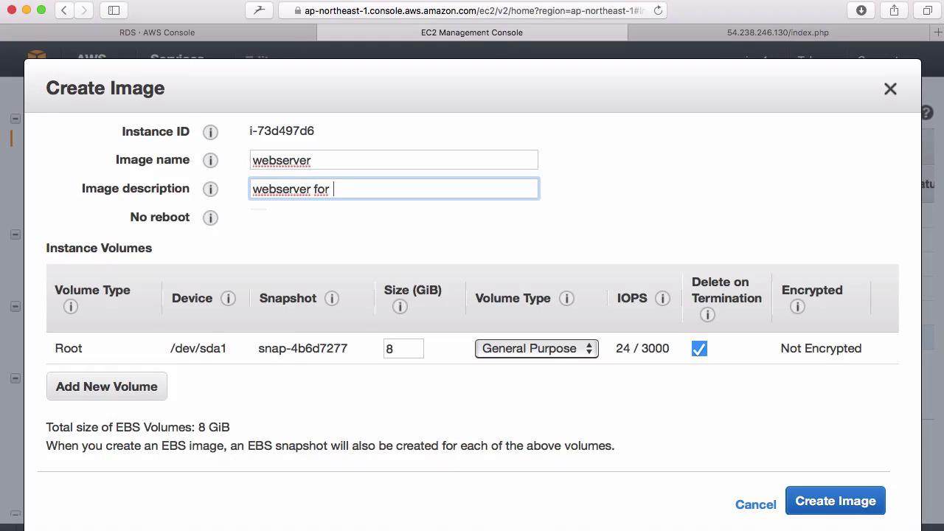
text( leb)
key(BackSpace)
key(BackSpace)
key(BackSpace)
key(BackSpace)
text(ELB test)
click(795, 504)
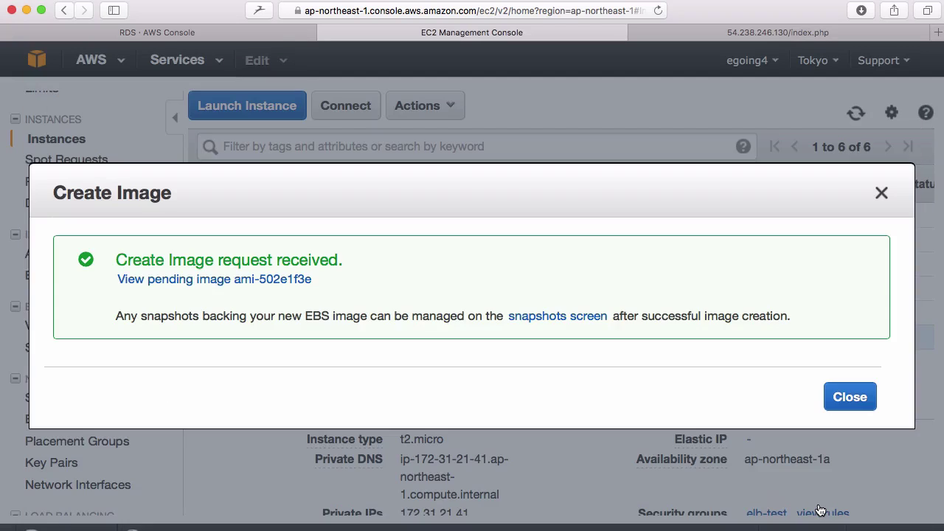
click(852, 398)
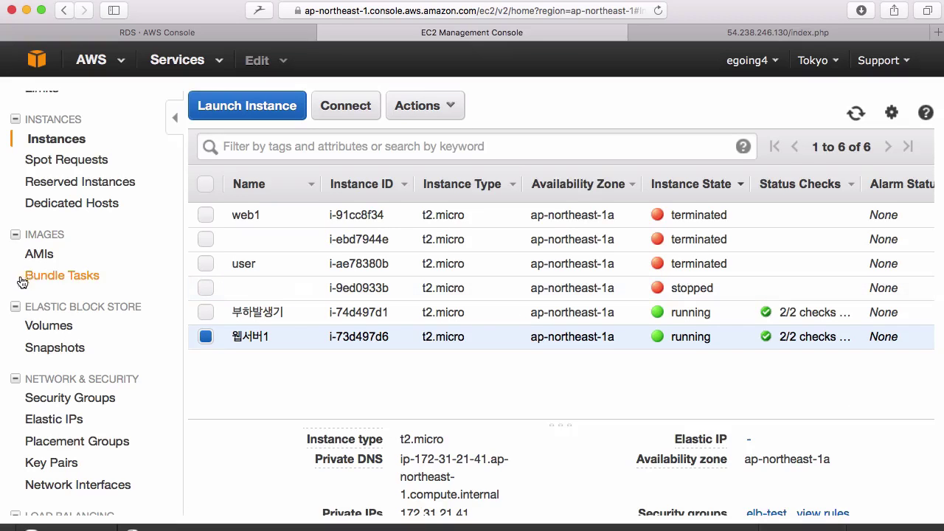
Step: Start launching an instance from the webserver AMI, keep the t2.micro type, and continue to the instance details
click(43, 255)
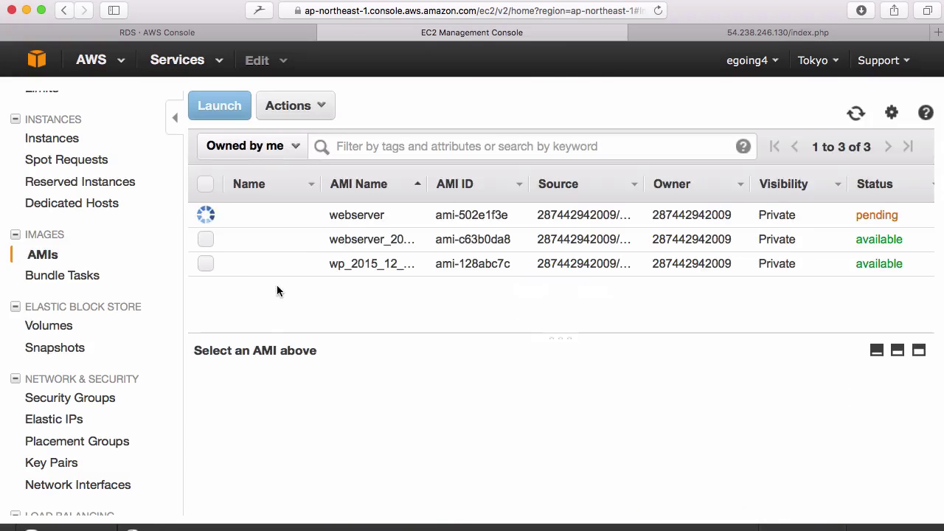
click(481, 215)
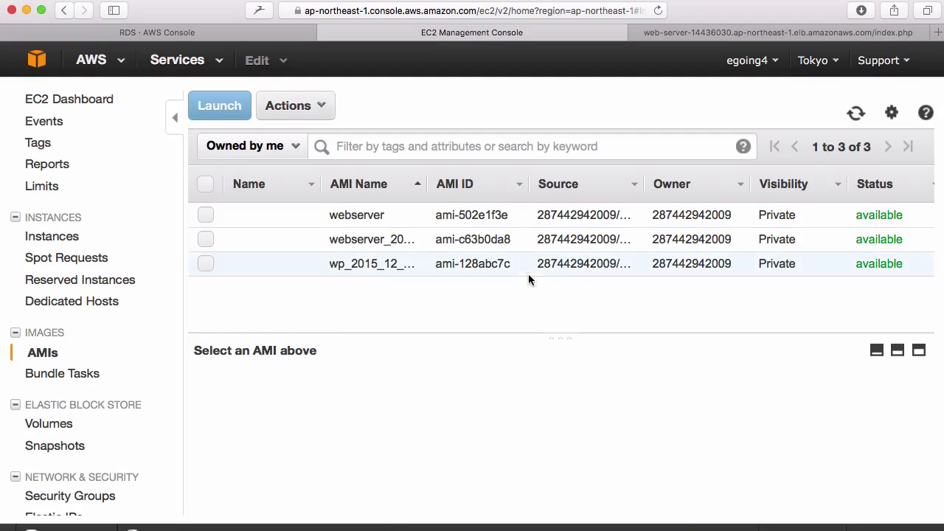
click(612, 216)
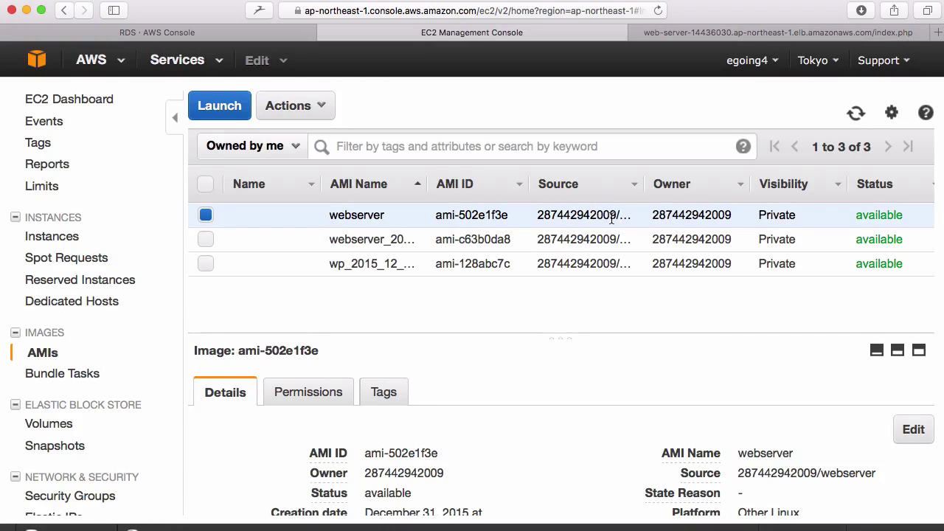
right_click(611, 216)
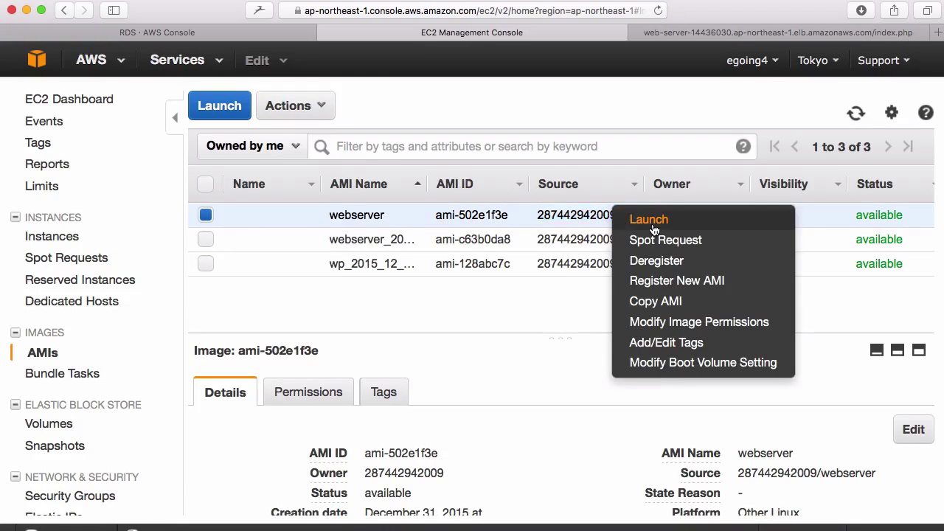
click(652, 221)
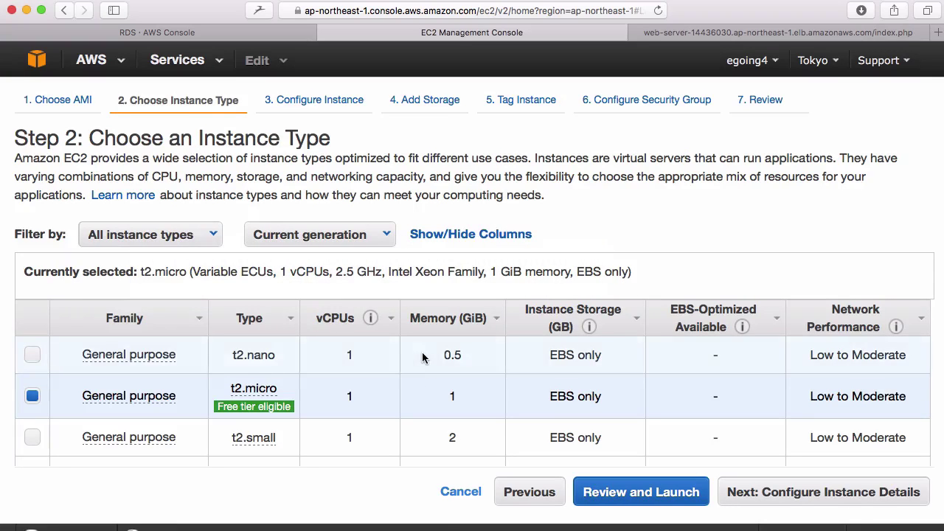
click(854, 490)
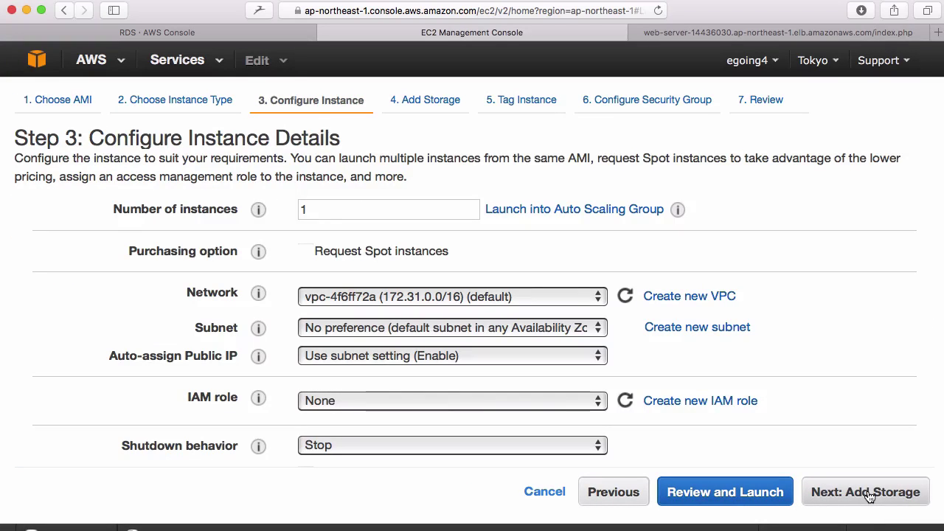
Step: Keep the default instance details, storage and tags, assign the existing elb-test security group, and continue to the launch review
click(869, 494)
click(870, 494)
click(871, 496)
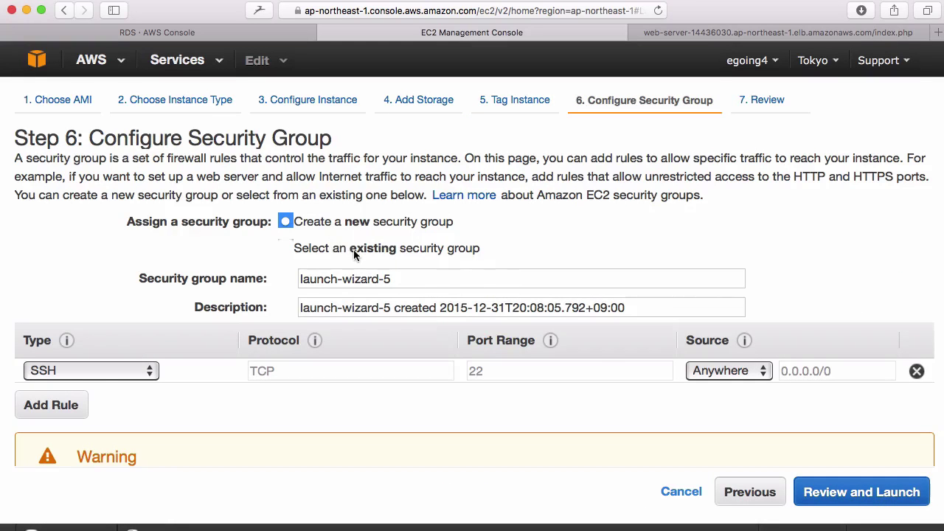
click(354, 248)
scroll(363, 324, down, 1)
scroll(363, 329, down, 3)
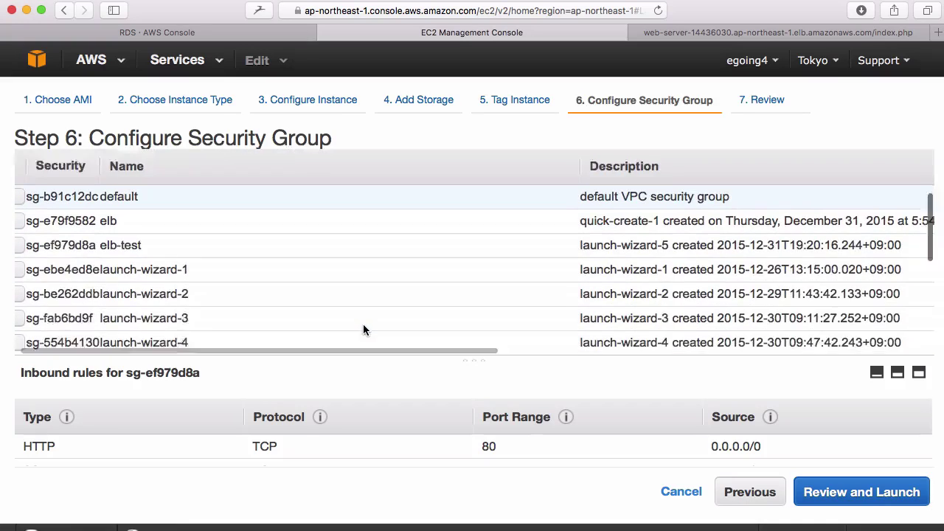
click(27, 236)
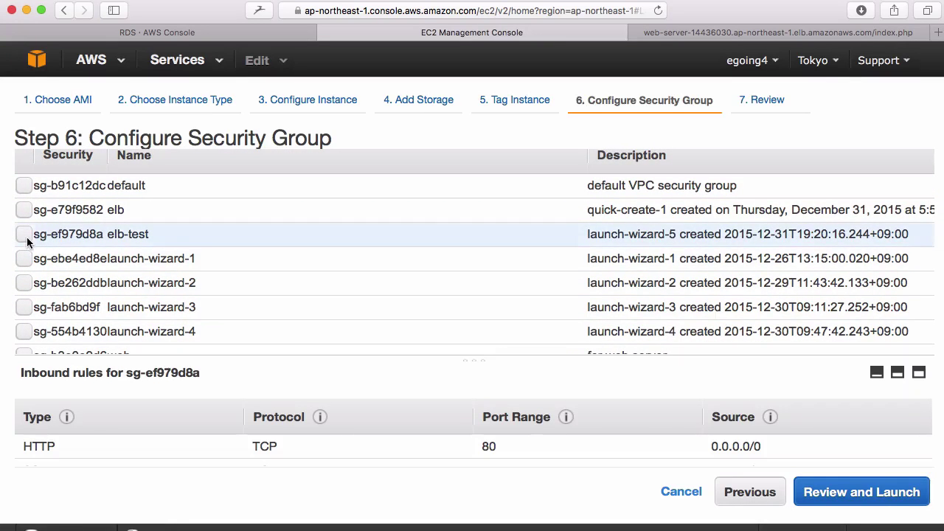
click(853, 494)
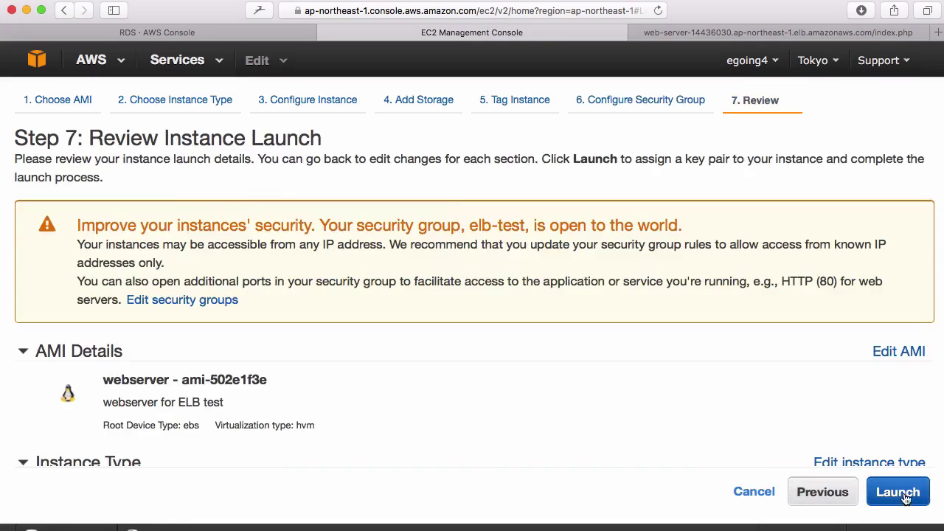
Step: Launch the instance with the existing aws_password key pair, acknowledging access to its private key file, and return to the instance list
click(905, 496)
click(439, 385)
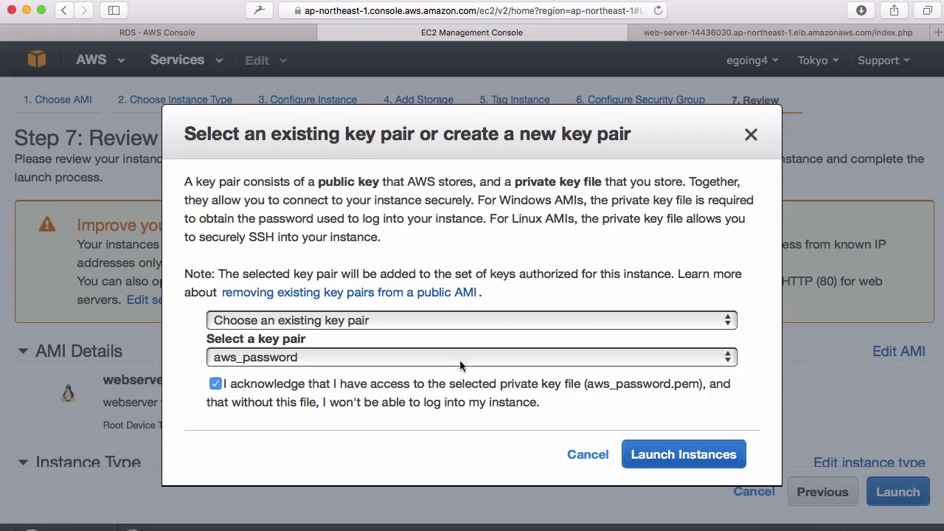
click(674, 455)
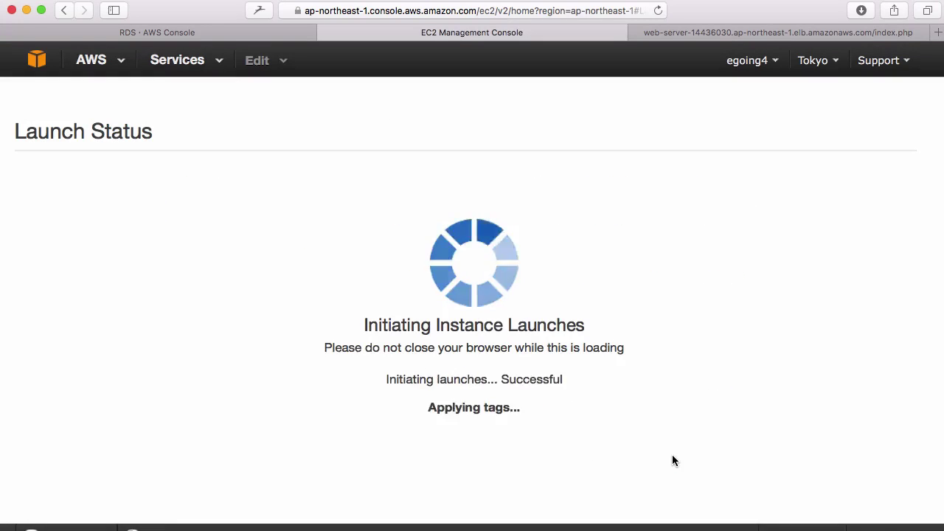
scroll(672, 458, down, 5)
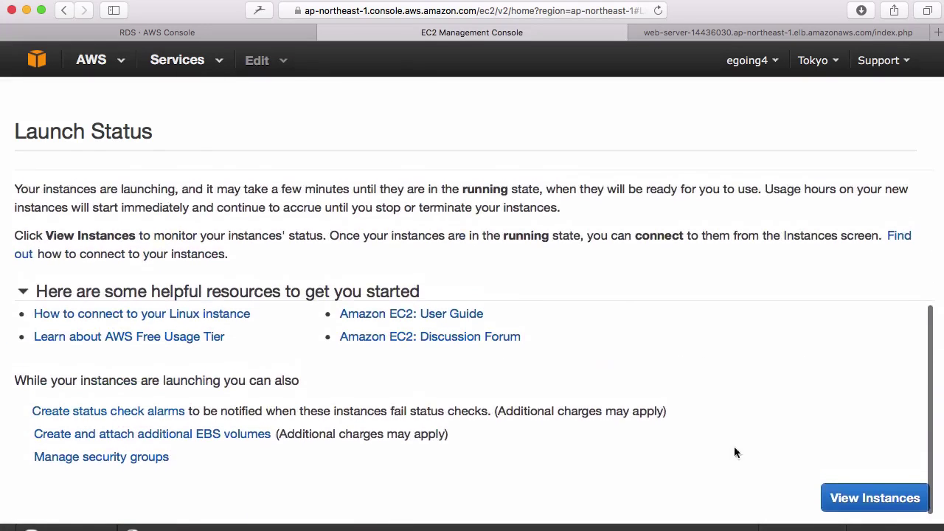
click(858, 502)
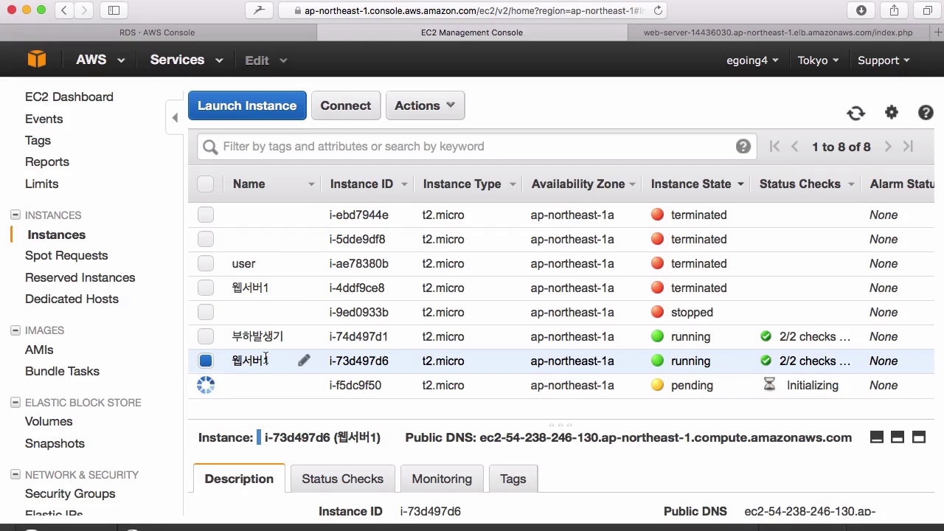
Step: Name the newly launched, unnamed pending instance 웹서버2
click(304, 388)
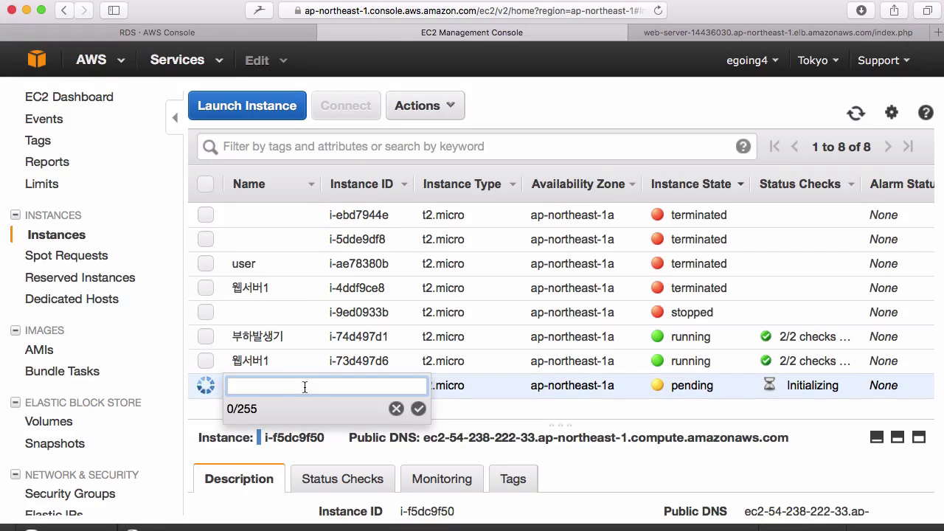
text(우ㅂ)
key(BackSpace)
key(BackSpace)
key(BackSpace)
text(dnpq)
key(BackSpace)
key(BackSpace)
key(BackSpace)
key(BackSpace)
text(웹서버2)
key(Return)
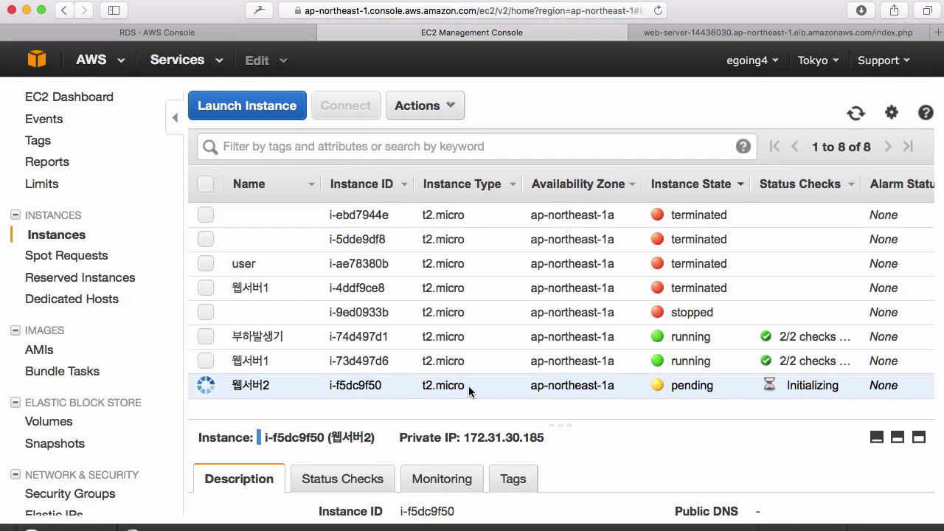
Step: Register the instances 웹서버1 and 웹서버2 with the web-server load balancer and save
scroll(140, 388, down, 5)
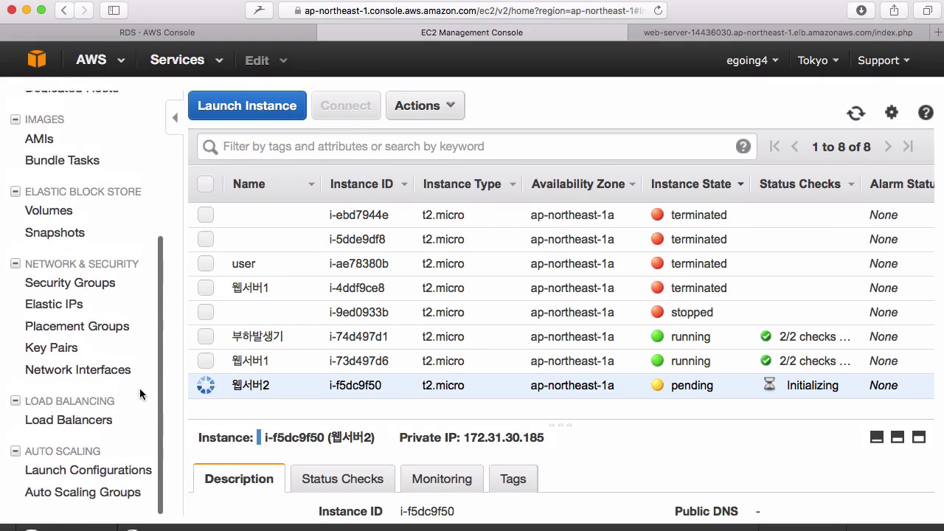
click(79, 430)
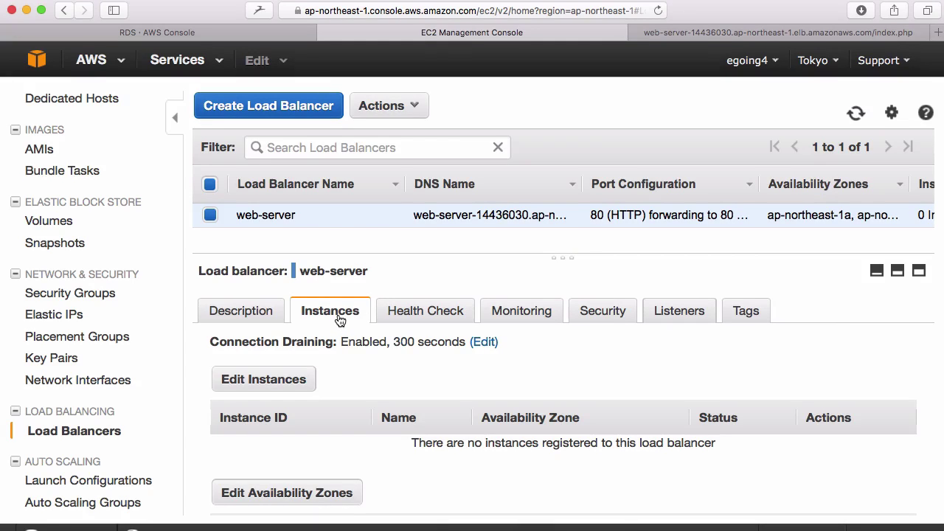
click(278, 383)
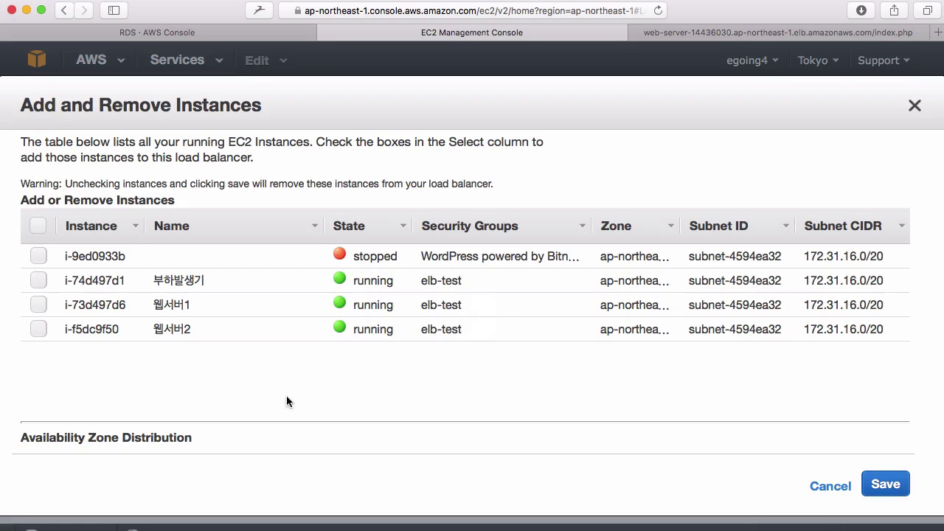
click(39, 304)
click(39, 329)
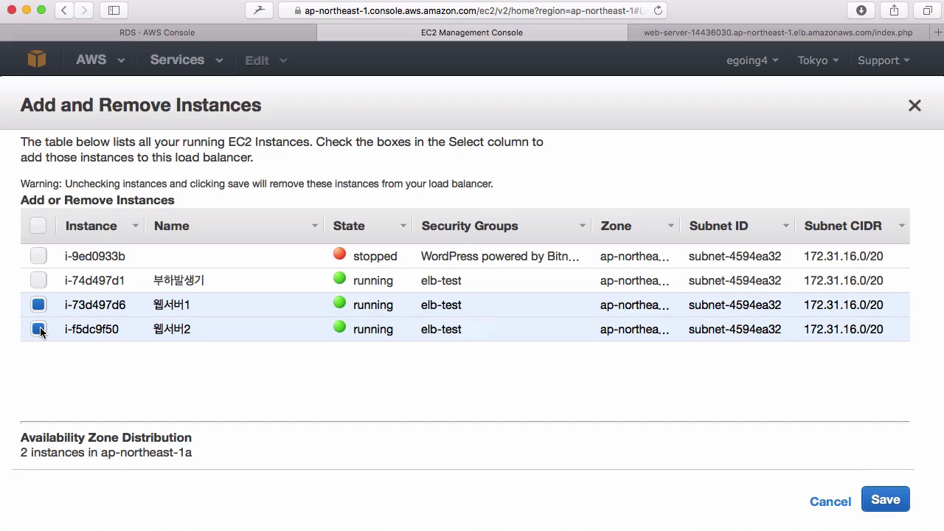
click(886, 500)
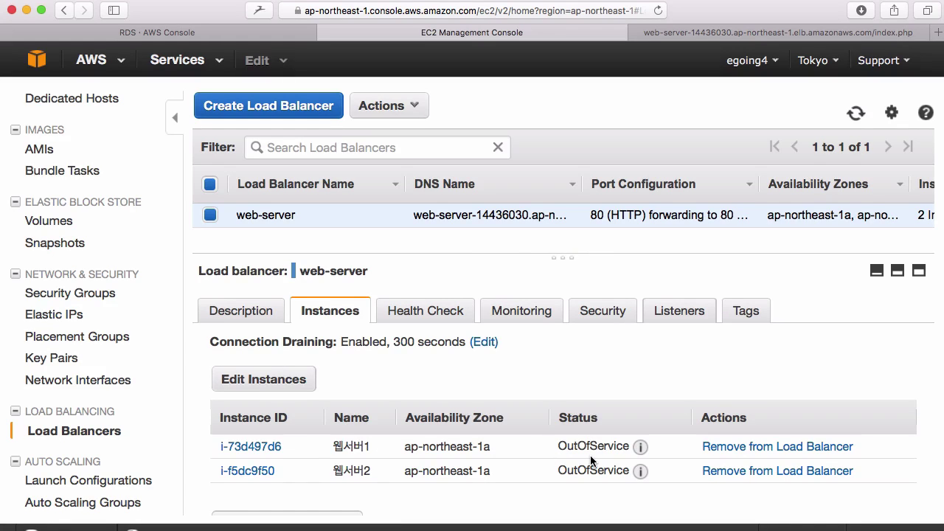
Step: Review the web-server load balancer's health check settings and highlight the page path in its ping target
click(431, 327)
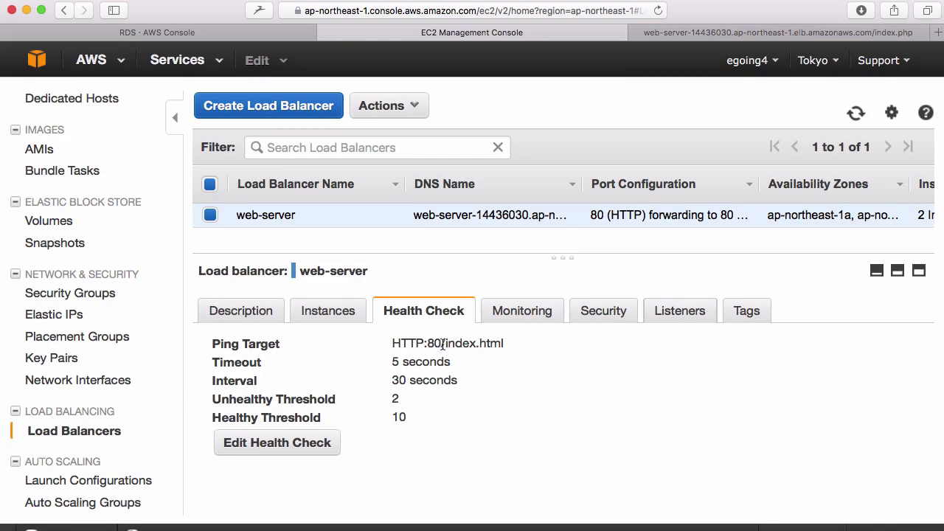
drag(441, 343, 513, 343)
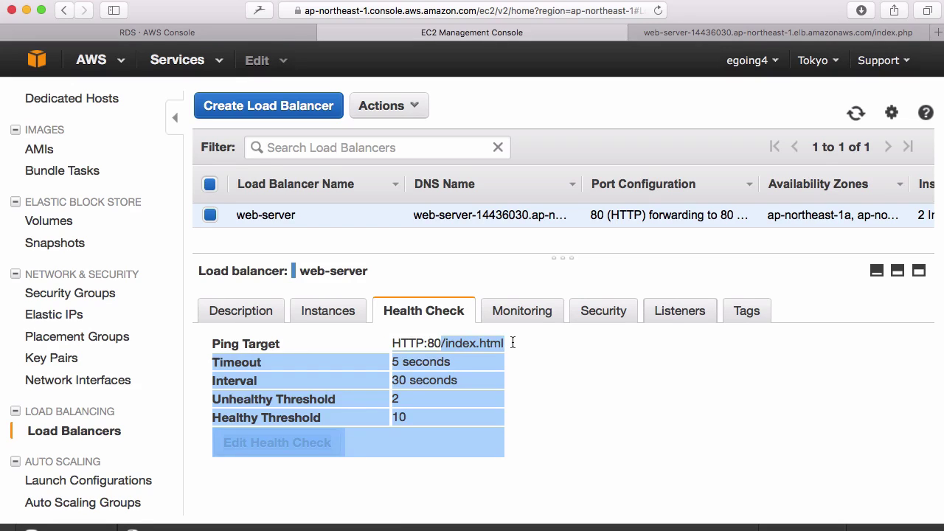
click(512, 343)
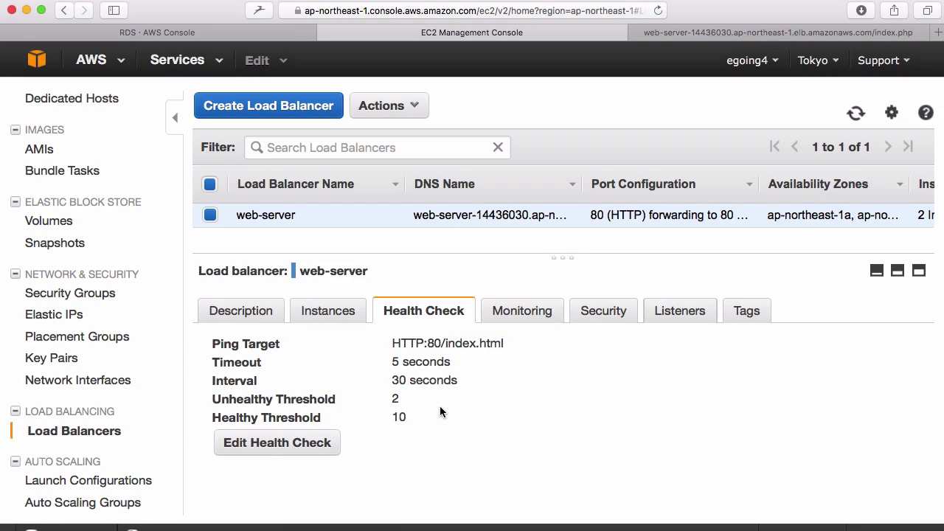
Step: Copy the public IP address from the details of the 웹서버1 instance
scroll(97, 228, up, 5)
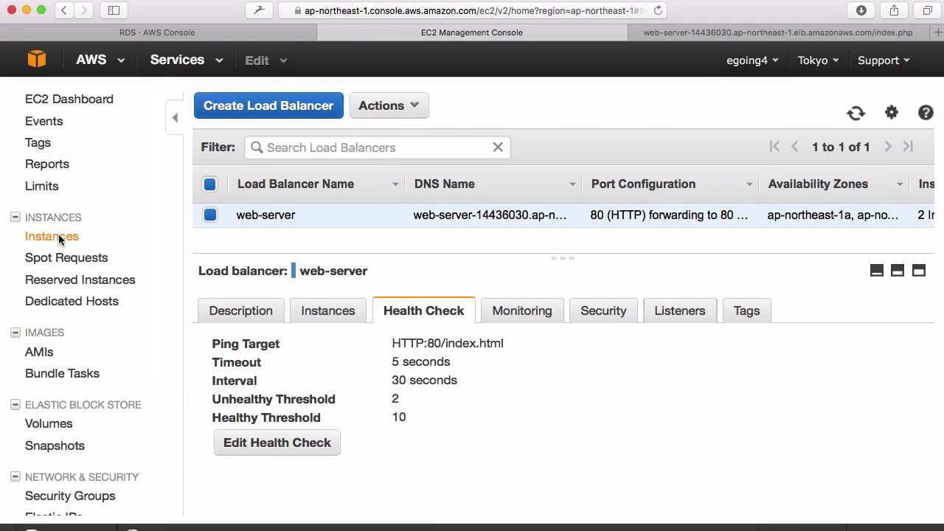
click(59, 237)
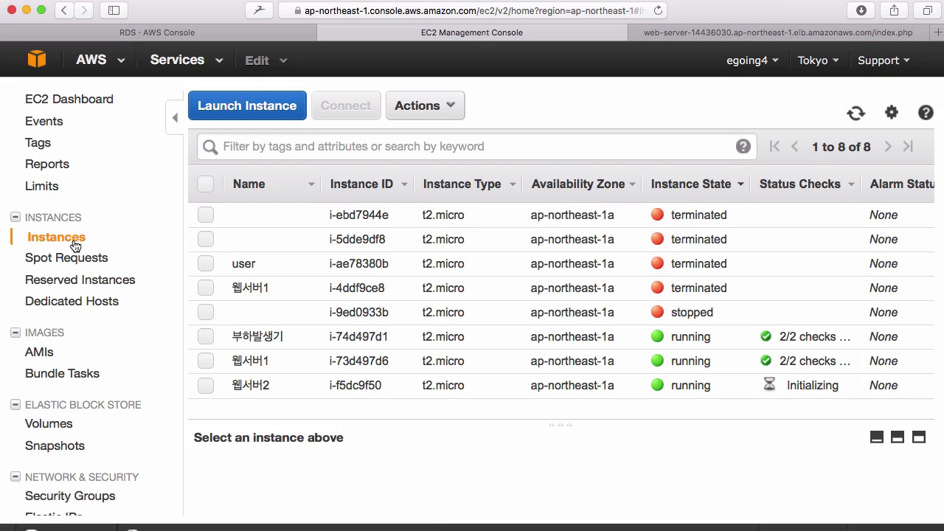
click(403, 360)
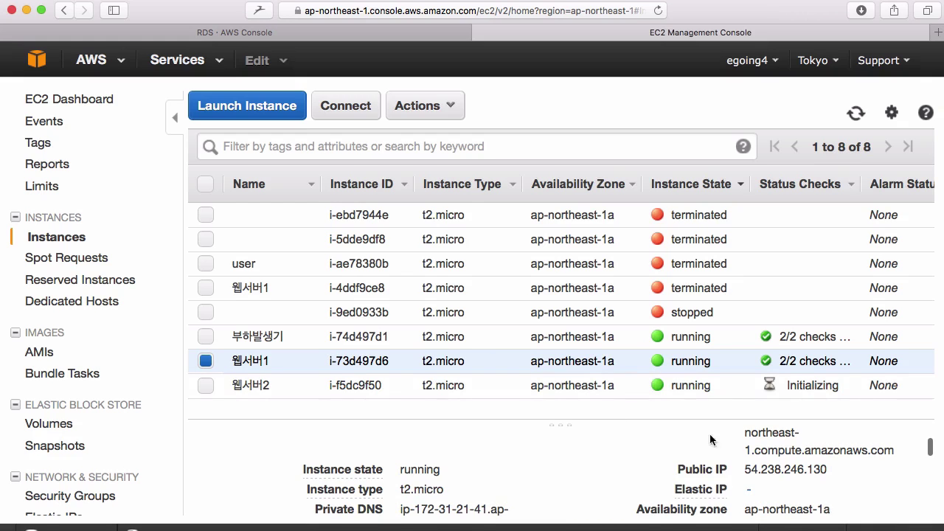
drag(744, 470, 832, 470)
key(super+c)
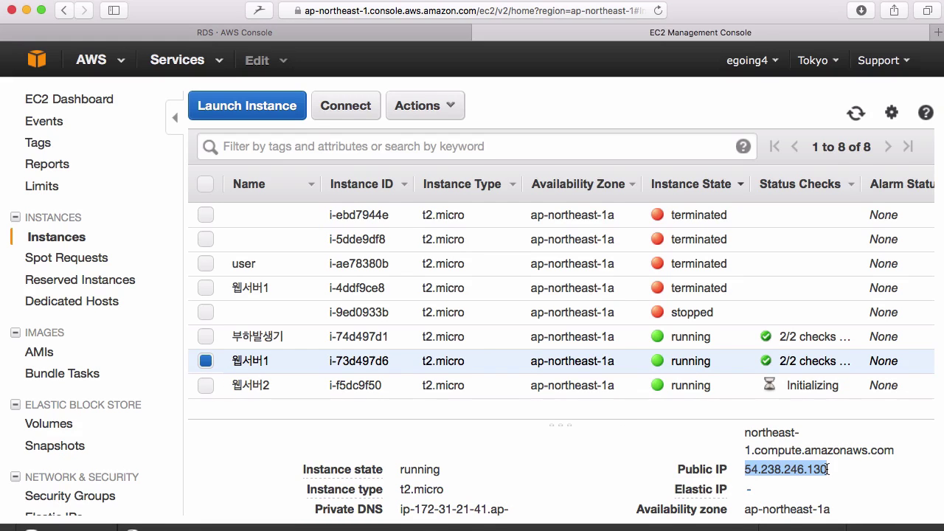
Step: Close the RDS console tab and load 54.238.246.130/index.html in a new tab
key(super+t)
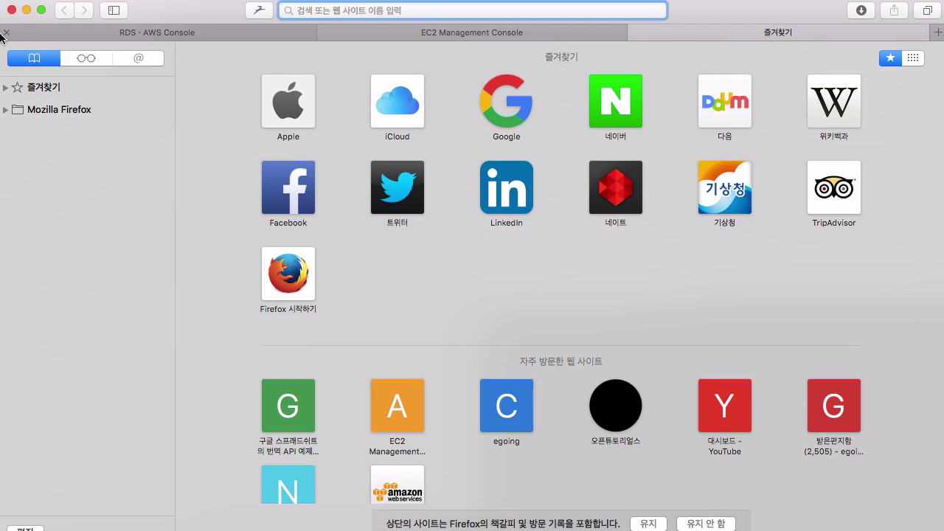
click(5, 32)
key(super+v)
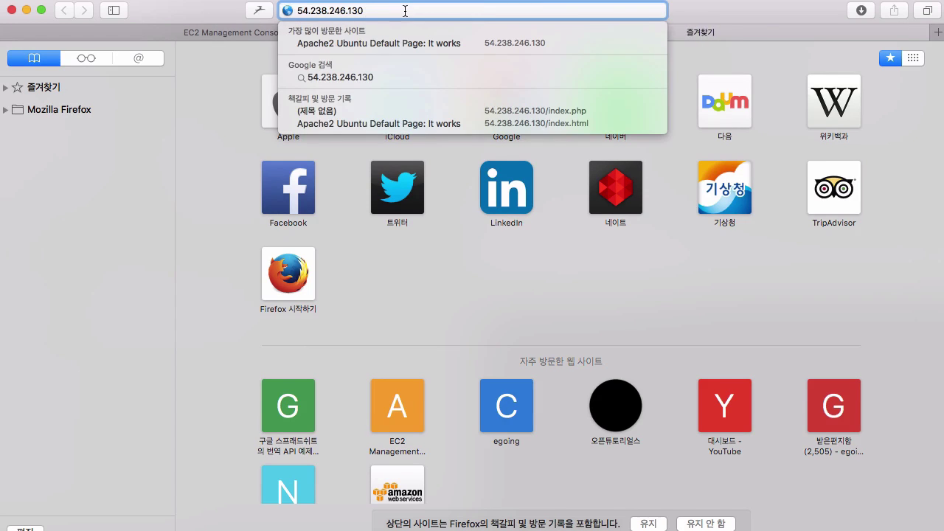
text(/index.html)
key(Return)
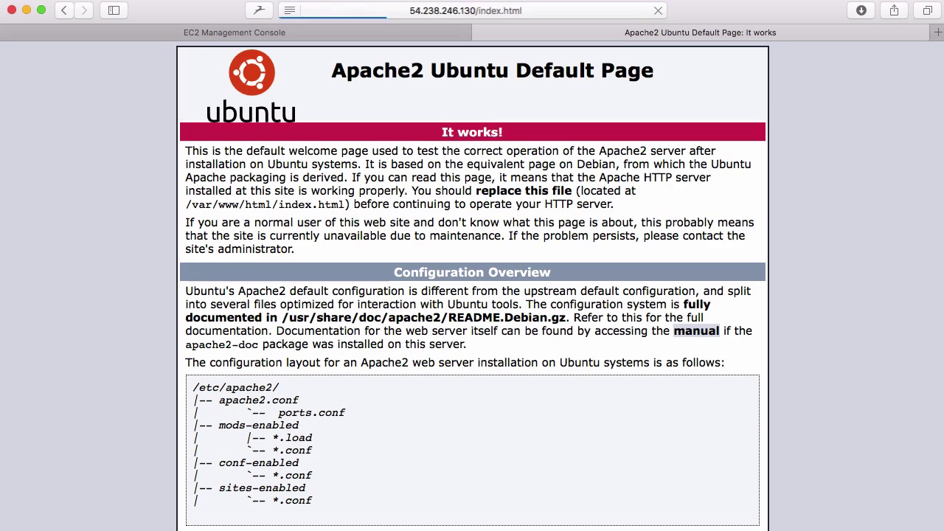
Step: Back in the EC2 console, examine the service status of the web-server load balancer's instances and the health of its availability zones
click(409, 30)
scroll(83, 402, down, 5)
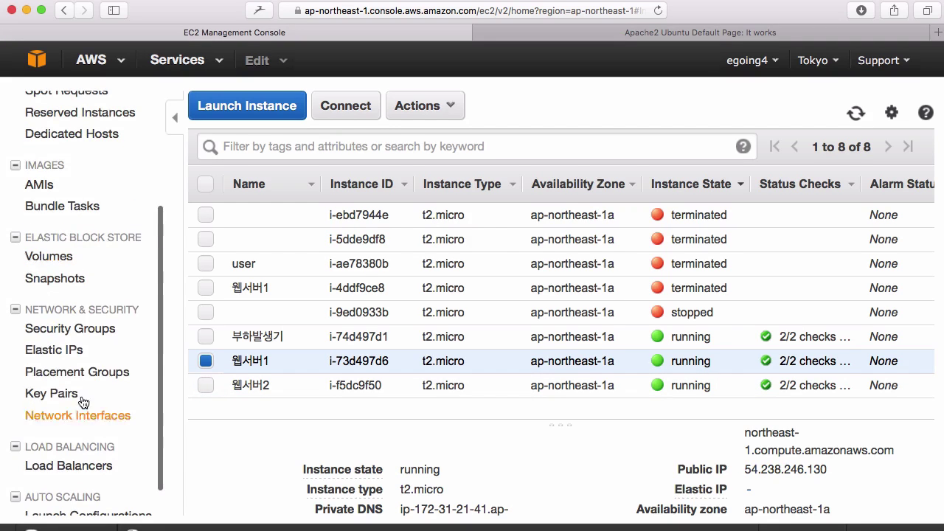
click(89, 467)
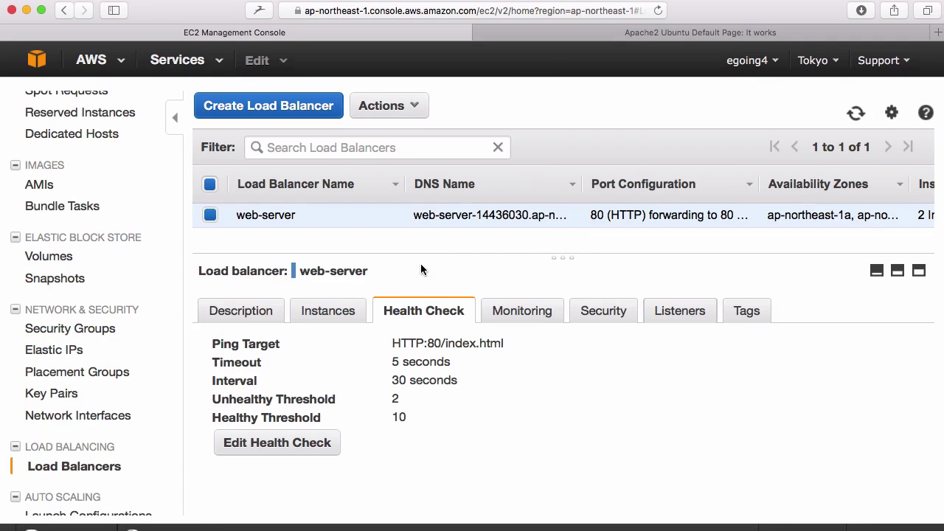
click(352, 312)
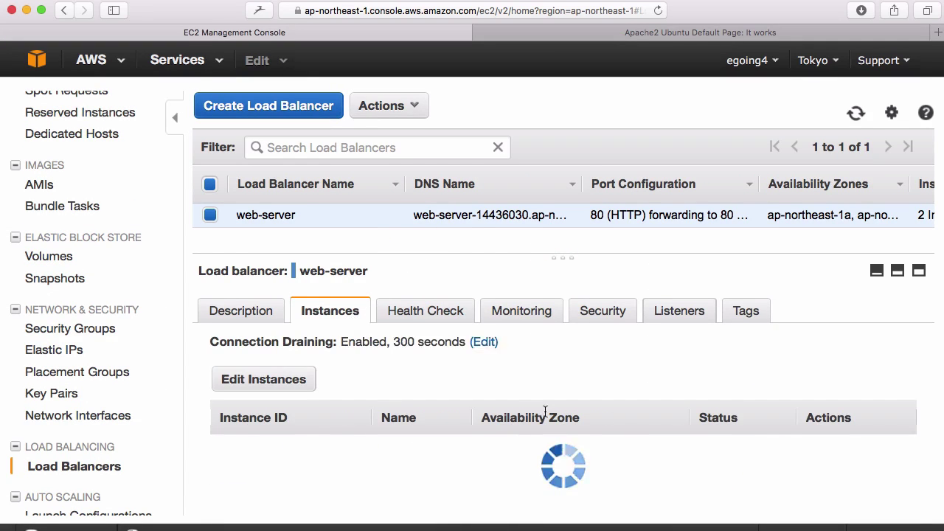
scroll(546, 411, down, 3)
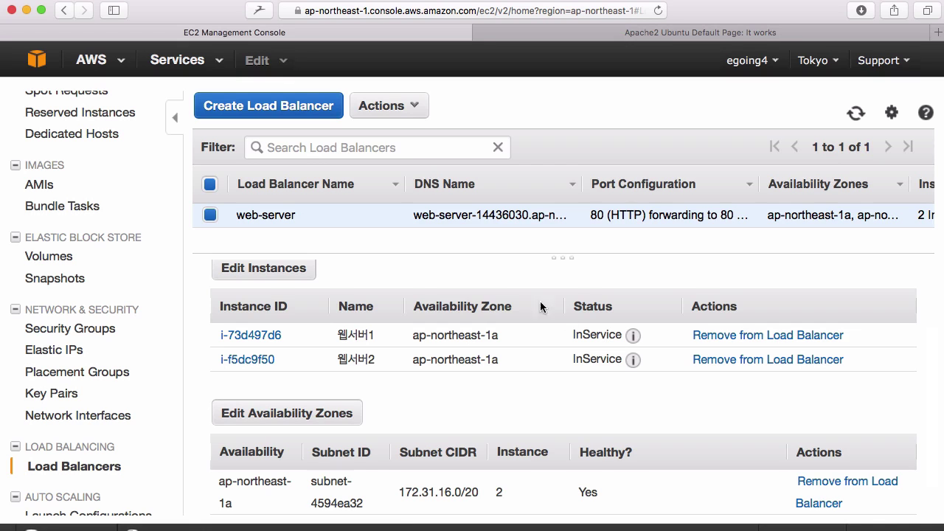
scroll(419, 309, up, 4)
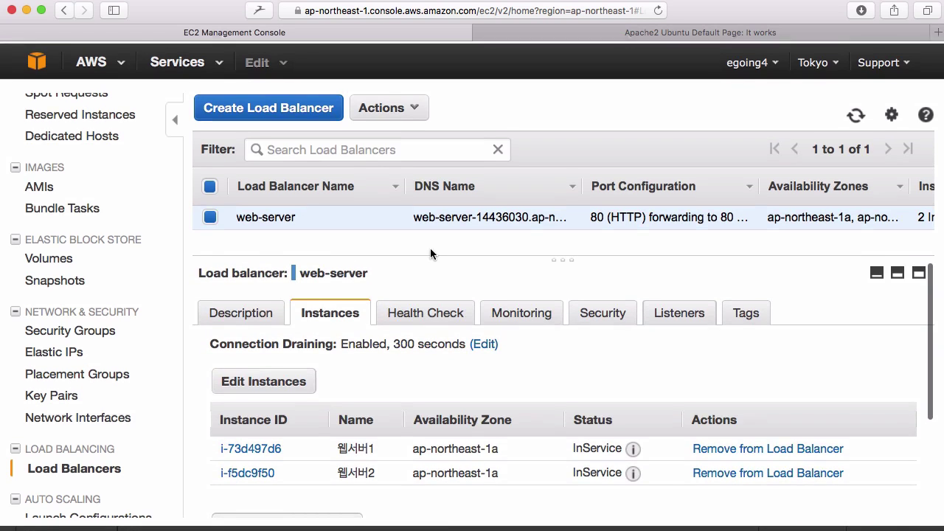
scroll(491, 336, down, 4)
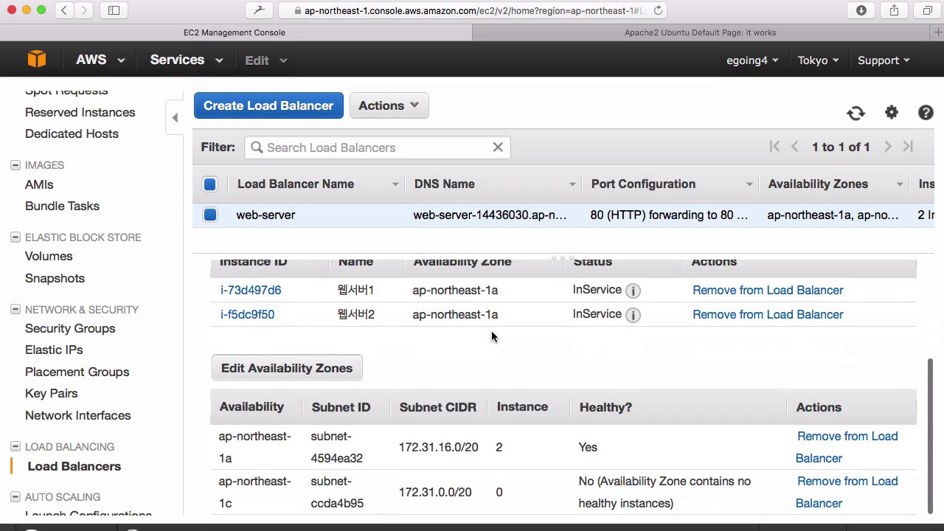
scroll(491, 337, up, 4)
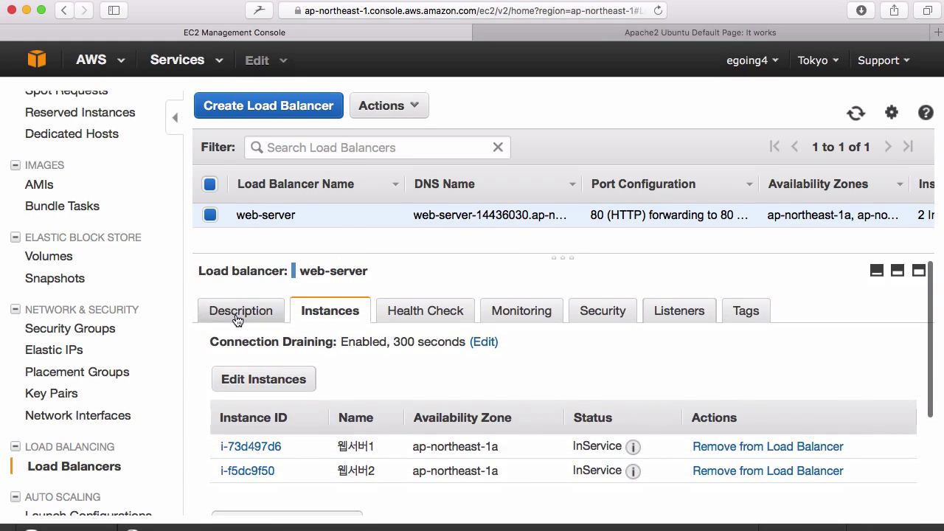
Step: Copy the DNS name from the web-server load balancer's description
click(237, 317)
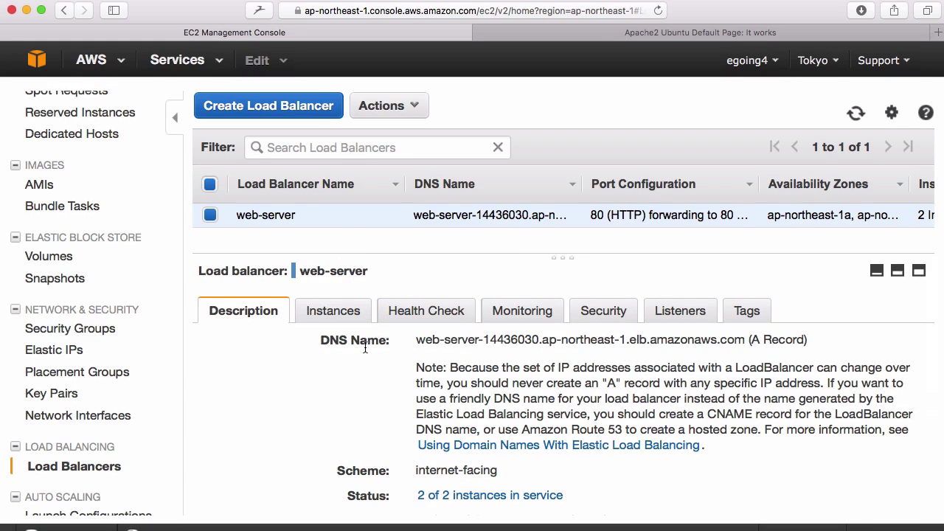
drag(418, 340, 741, 340)
key(super+c)
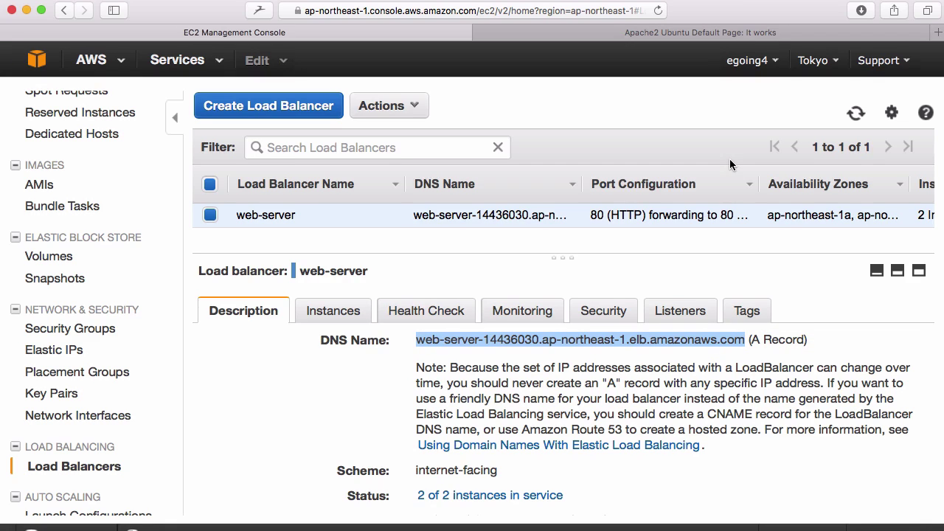
click(686, 105)
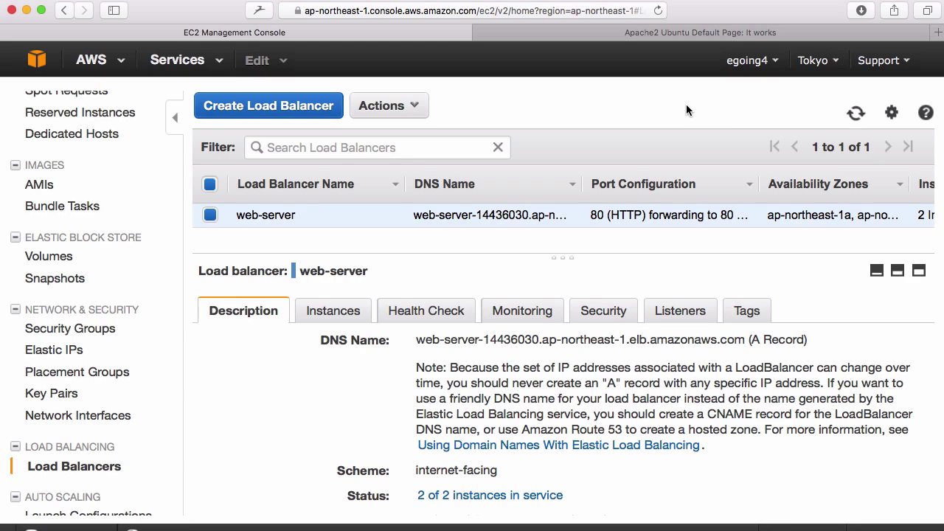
Step: Load index.php through the web-server load balancer's DNS name in the Apache page's tab, and reload it
click(698, 32)
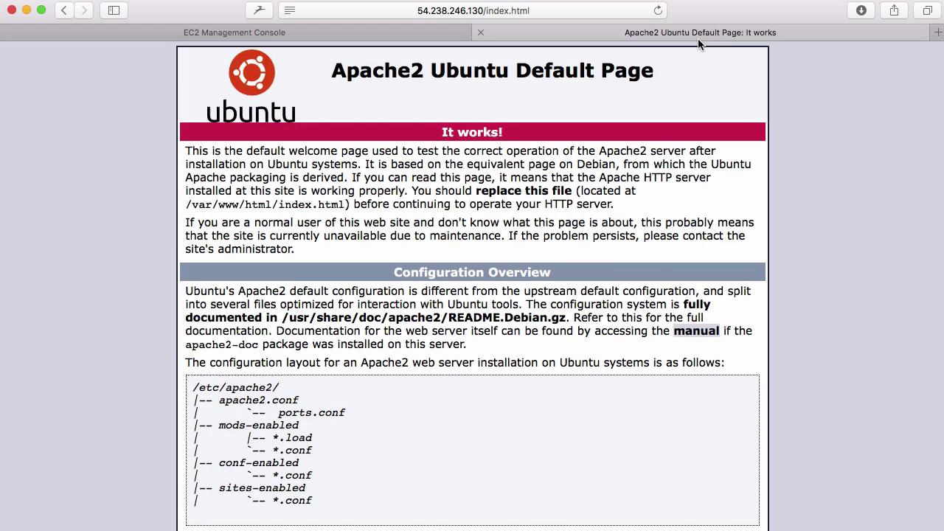
key(super+l)
key(super+v)
text(/)
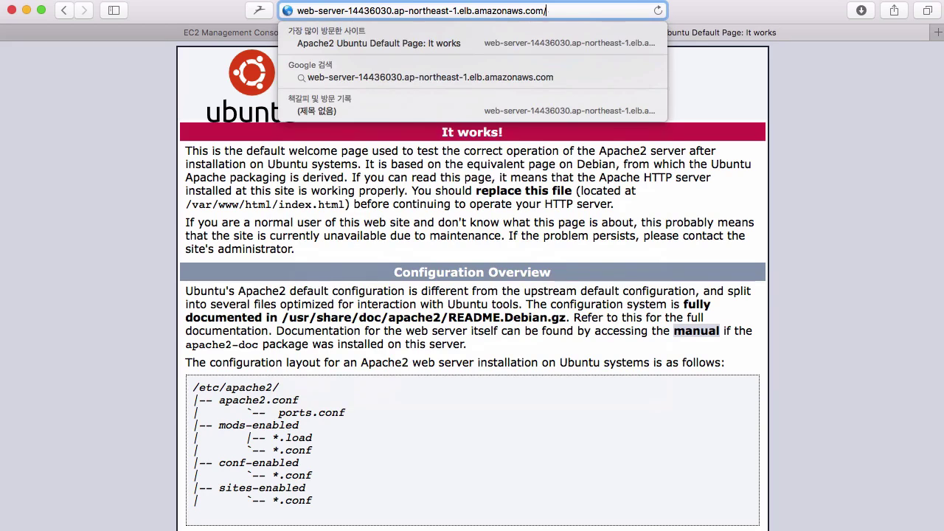
text(index.php)
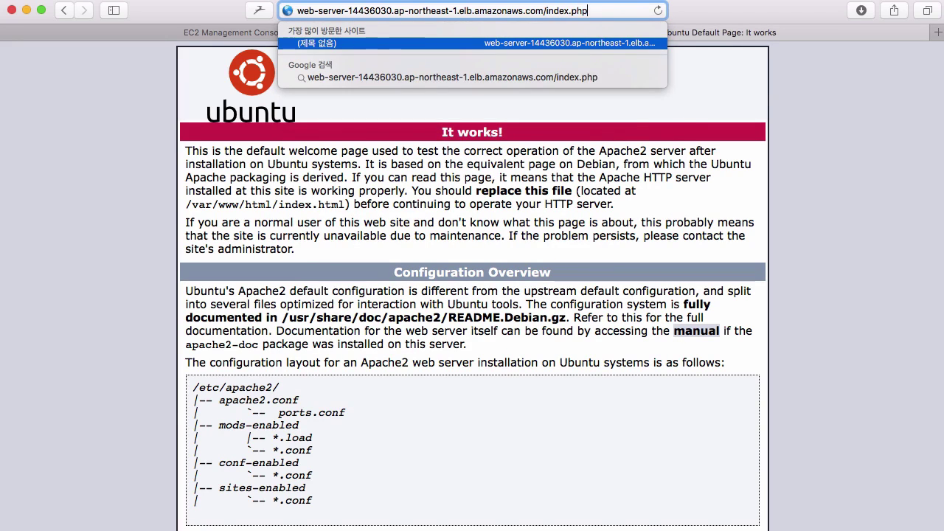
key(Return)
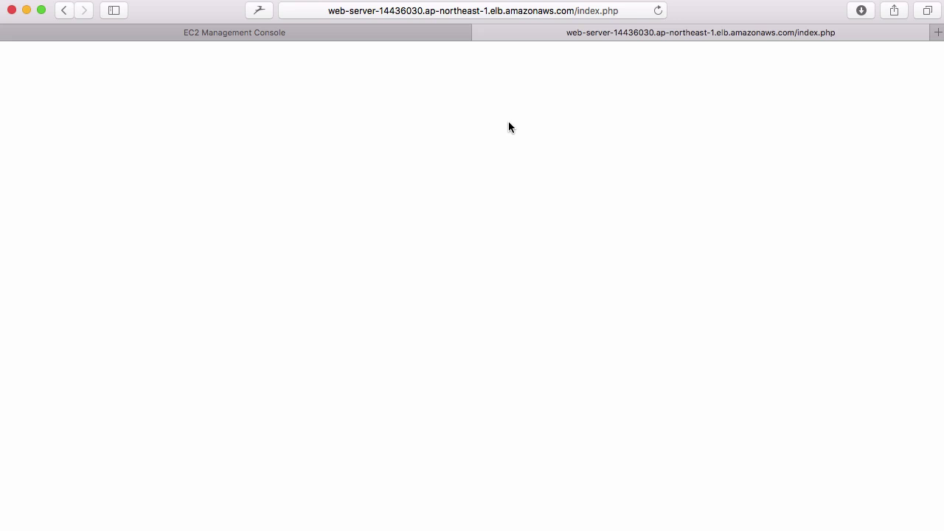
click(660, 15)
click(659, 15)
Step: In the EC2 console's instance list, copy the public IP address from the details of the 웹서버2 instance
click(320, 34)
scroll(53, 211, up, 5)
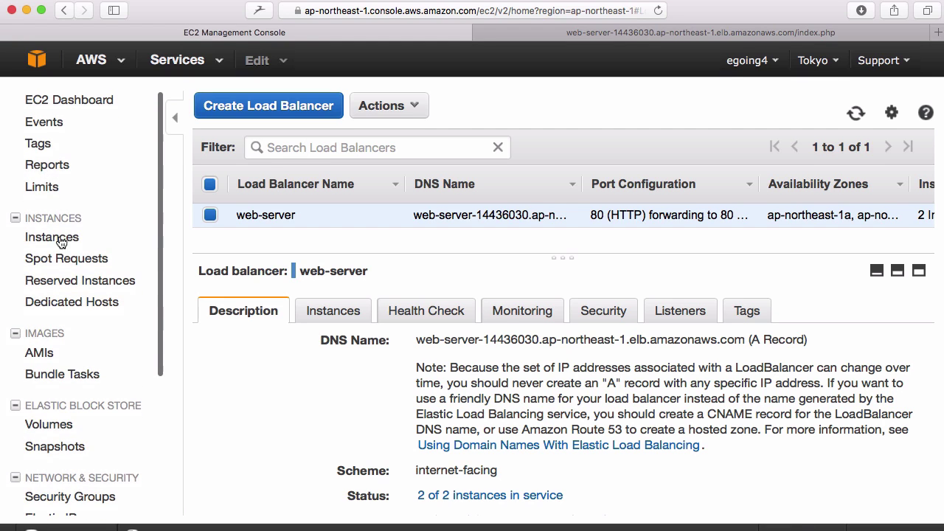
click(73, 242)
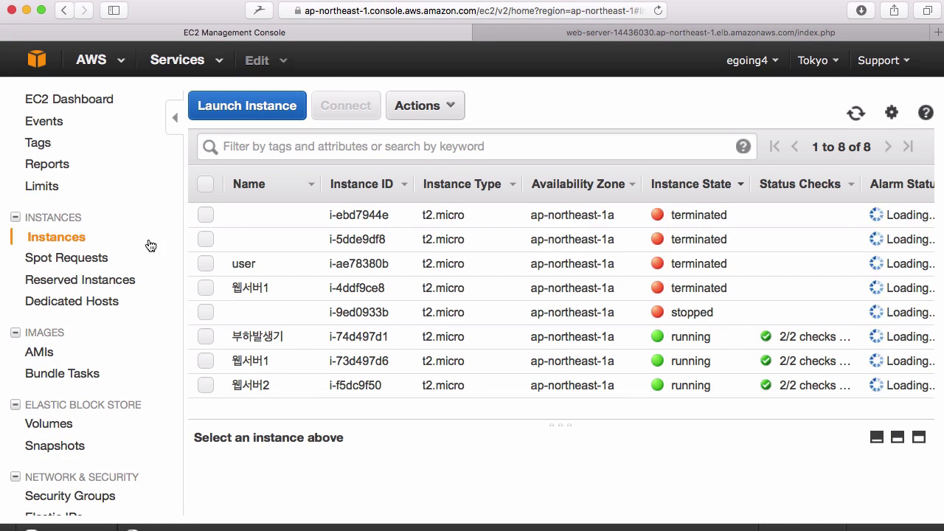
click(384, 391)
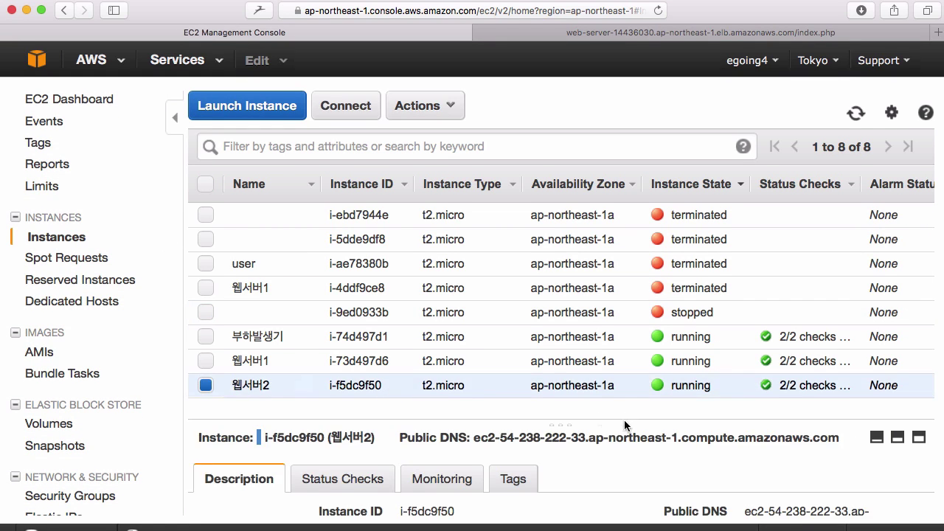
scroll(625, 421, down, 1)
scroll(648, 443, down, 3)
drag(743, 466, 836, 467)
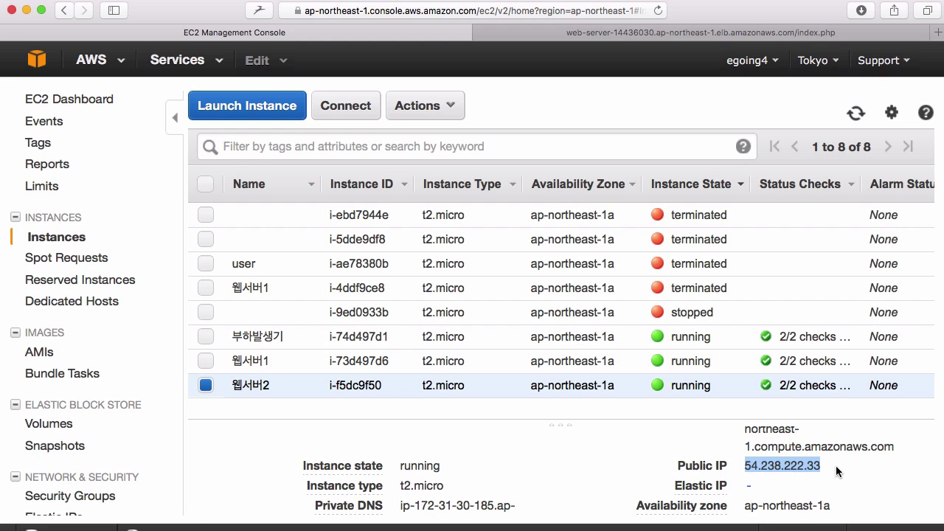
key(super+Tab)
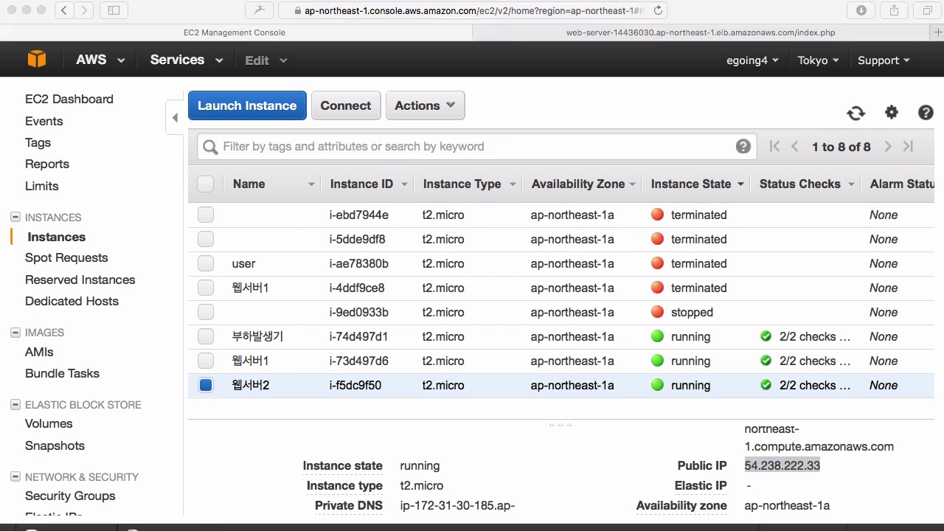
text(ssh -i)
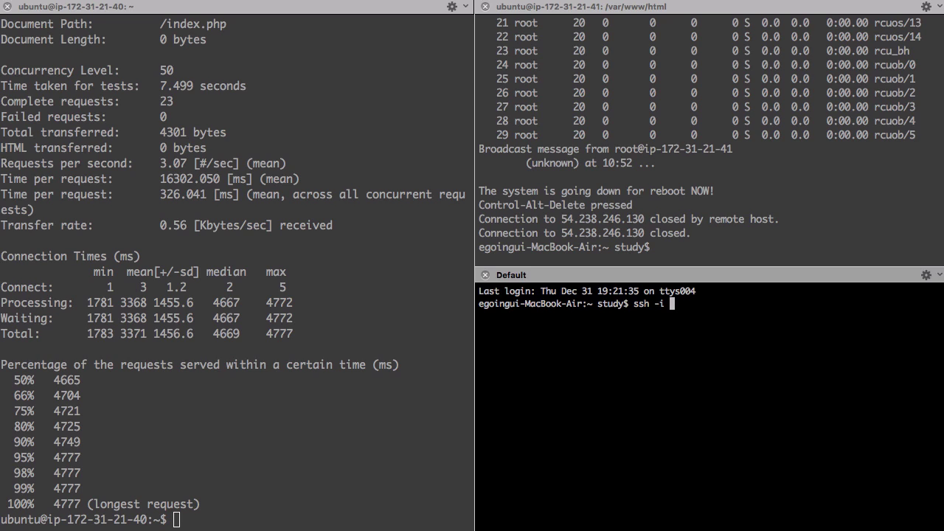
text( Doc)
key(Tab)
text(dev)
key(Tab)
text(k)
key(Tab)
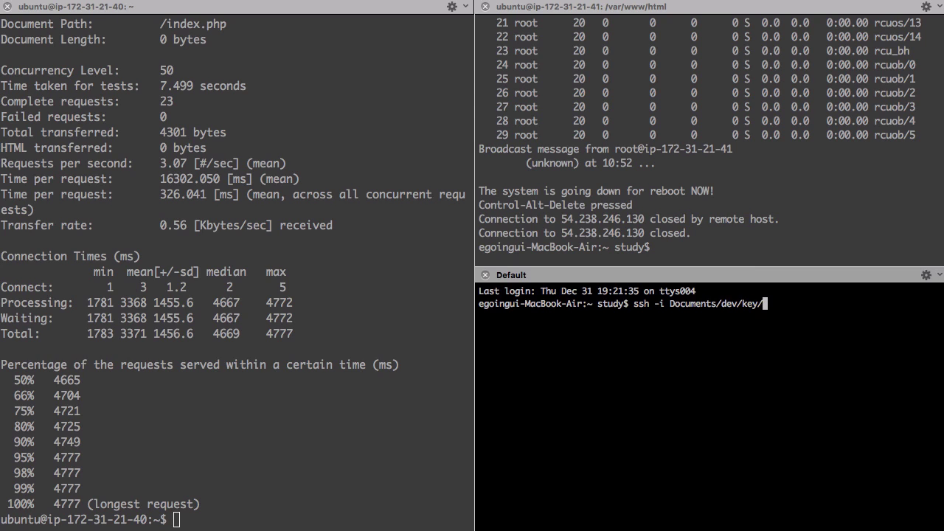
text(a)
key(Tab)
text(ubuntu@54.238.222.33)
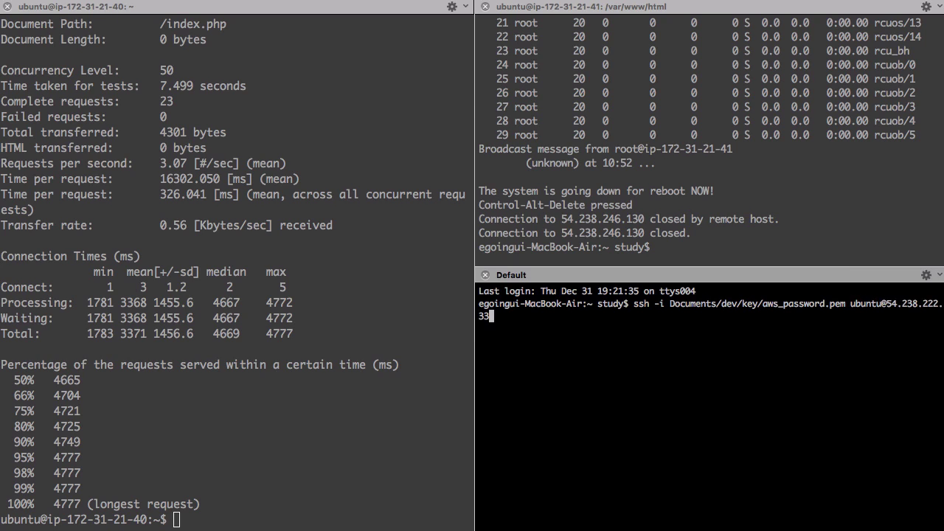
key(Return)
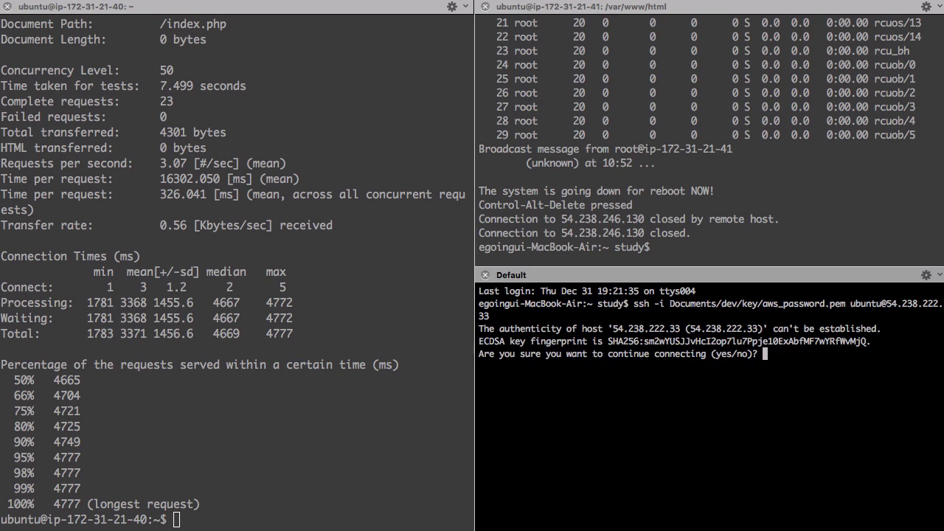
Step: Accept the new host's key fingerprint with yes to complete the SSH login to 웹서버2
text(yes)
key(Return)
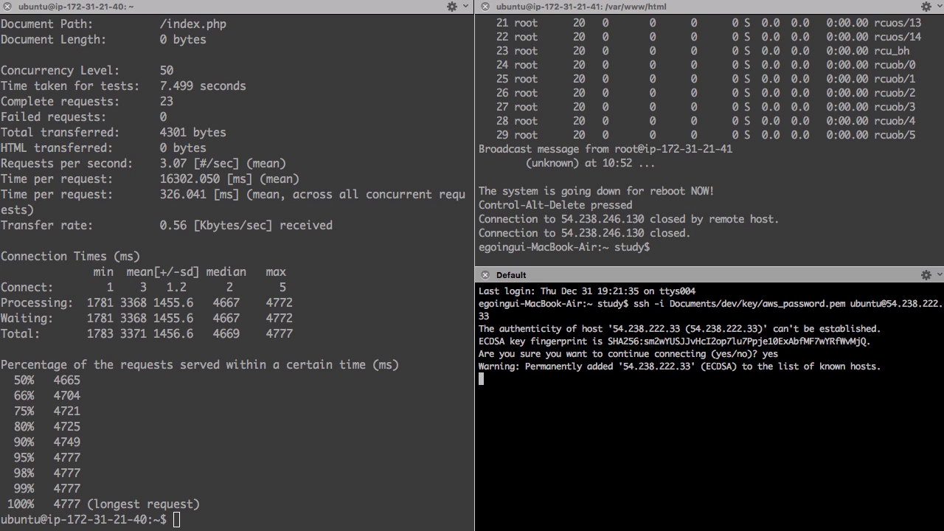
click(664, 221)
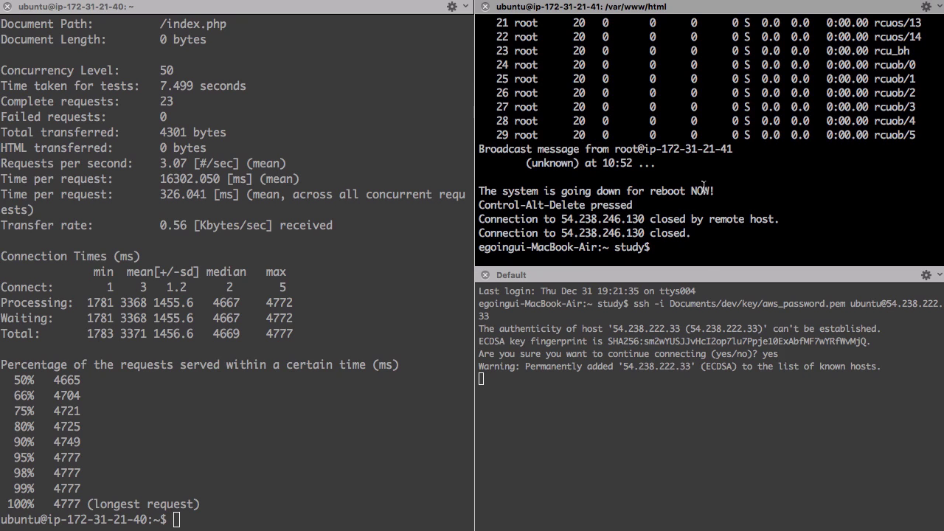
click(713, 351)
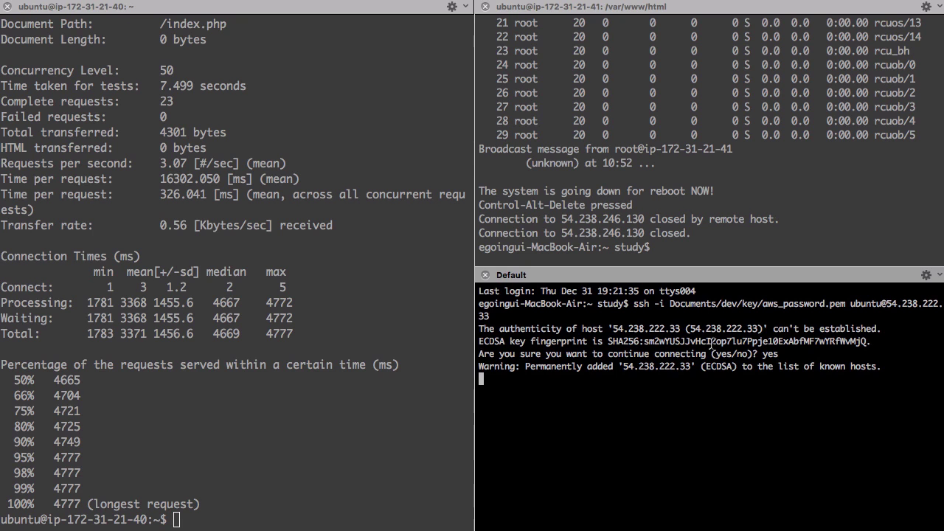
key(Return)
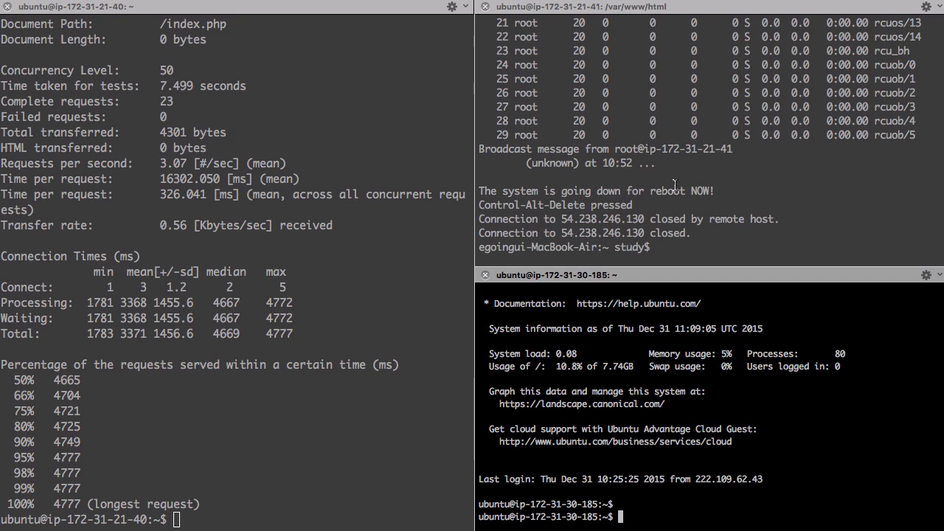
click(675, 154)
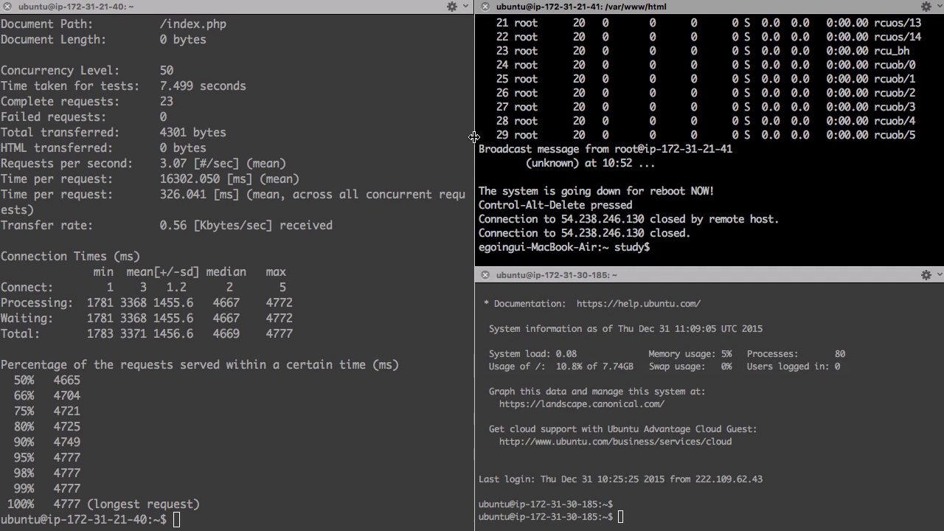
drag(475, 139, 418, 142)
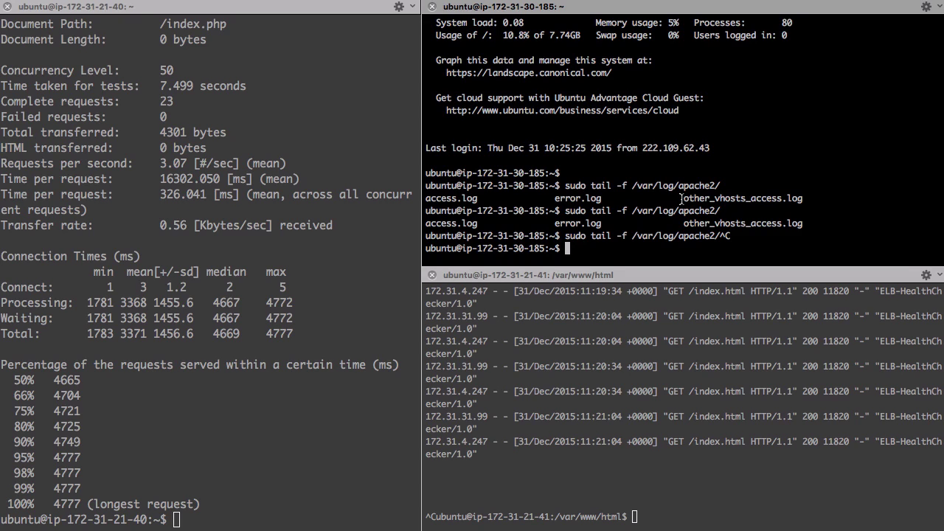
text(sudo tail -f /var/)
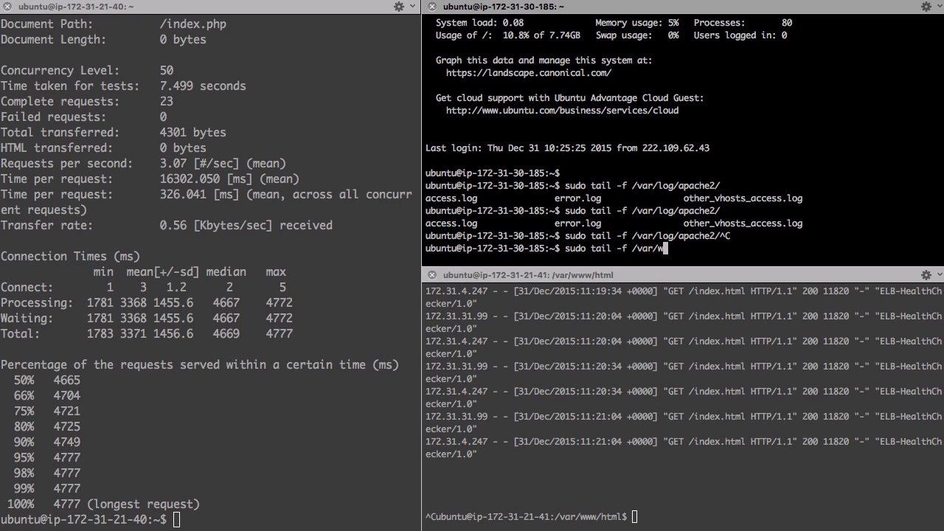
text(log/apache2/)
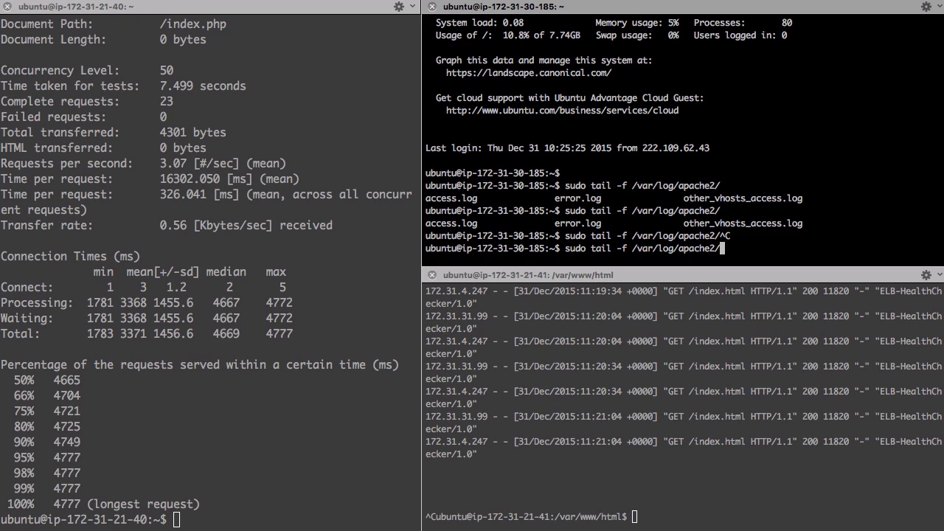
key(Tab)
key(Tab)
key(Tab)
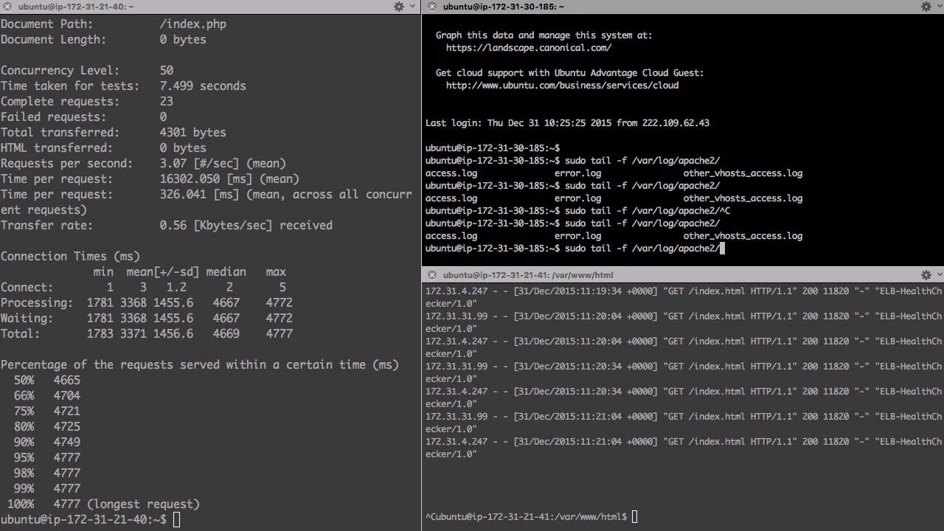
text(a)
text(cce)
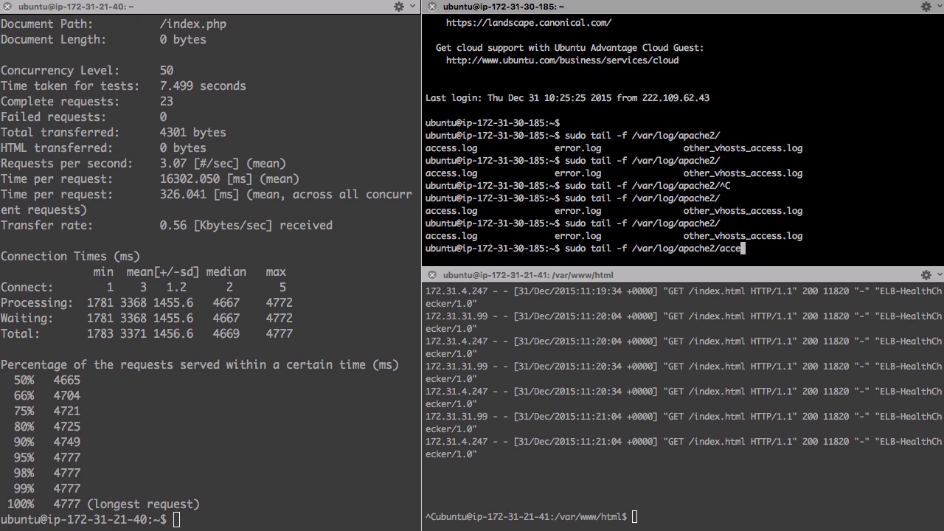
text(ss.log)
key(Return)
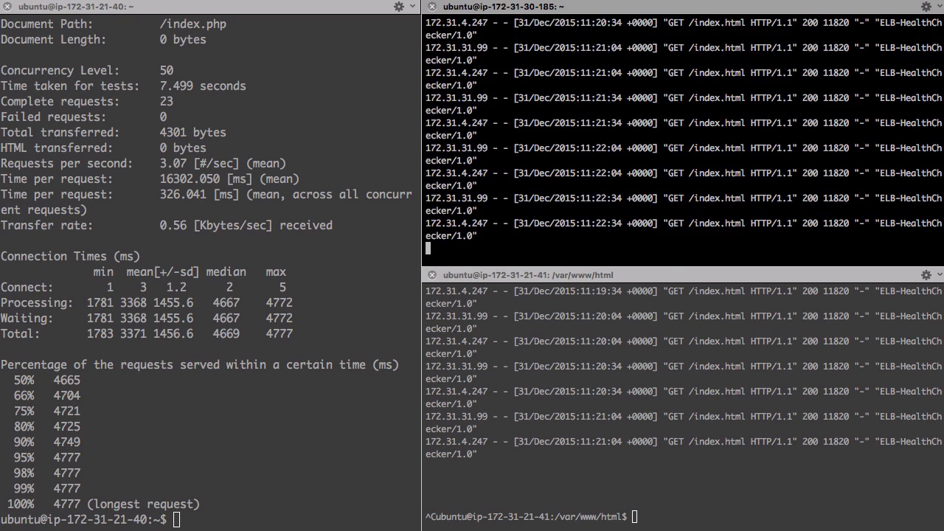
key(Return)
key(Return)
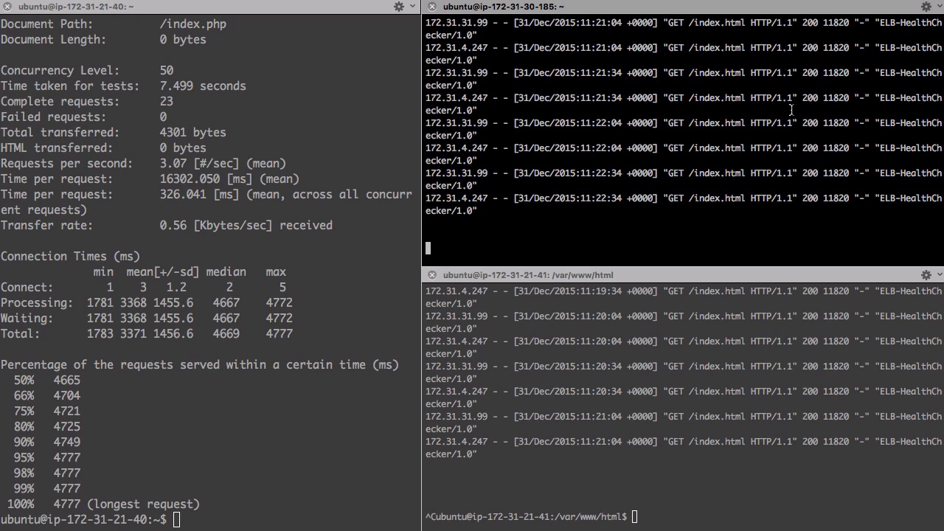
Step: Follow /var/log/apache2/access.log on the ip-172-31-21-41 web server with sudo tail -f
click(754, 367)
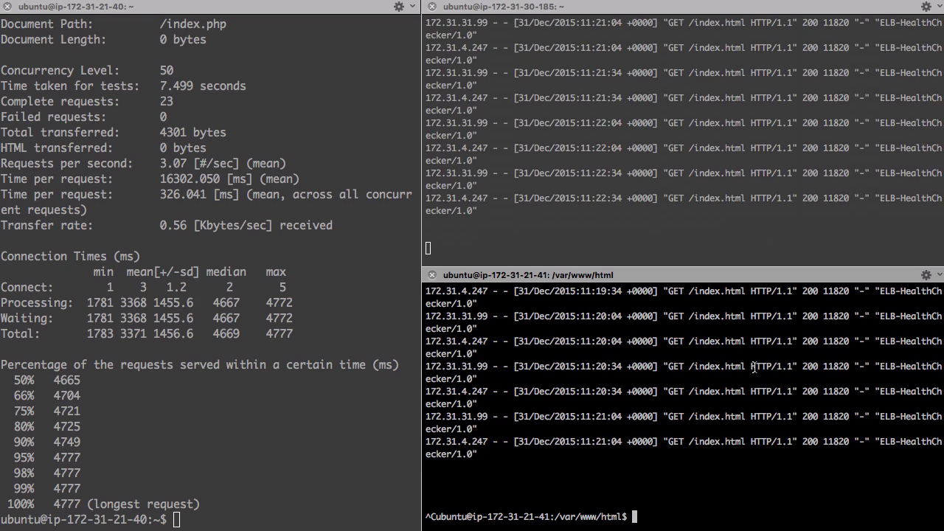
text(sudo tail -f /var/log/)
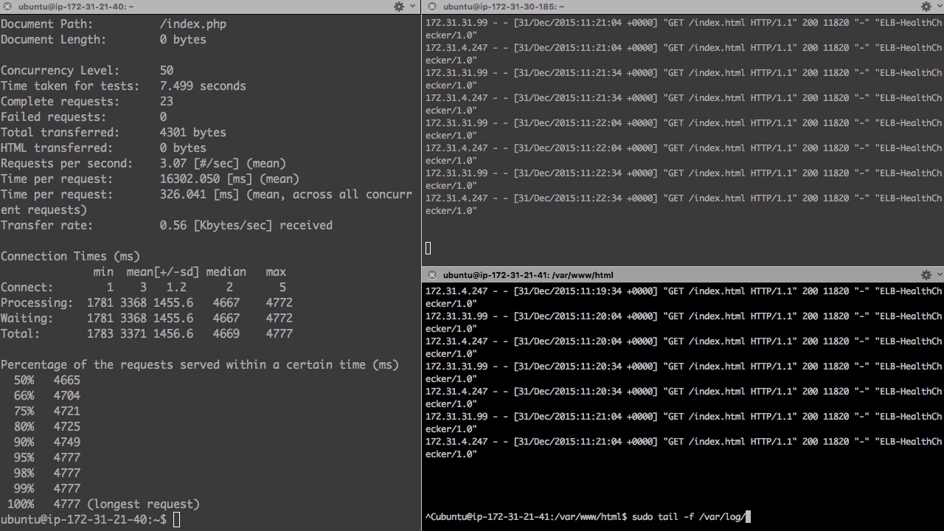
text(apache2/ac)
key(Tab)
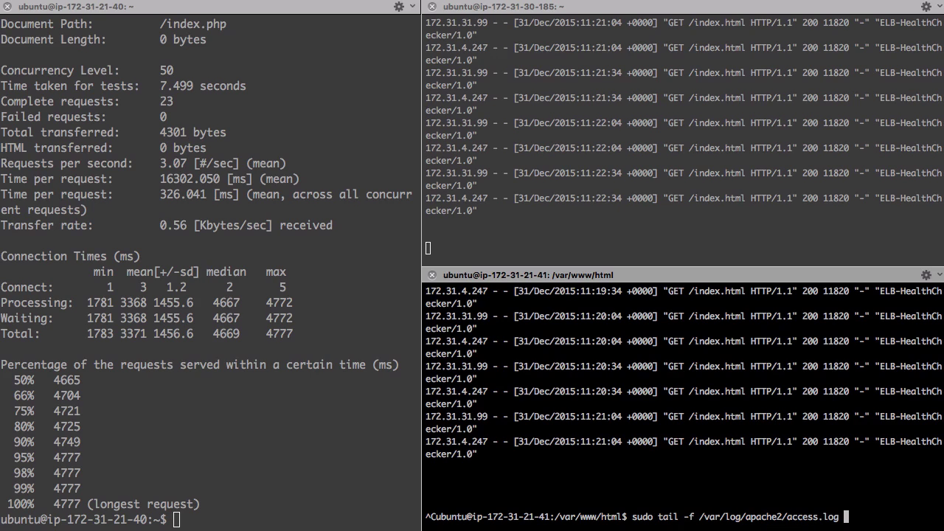
key(Return)
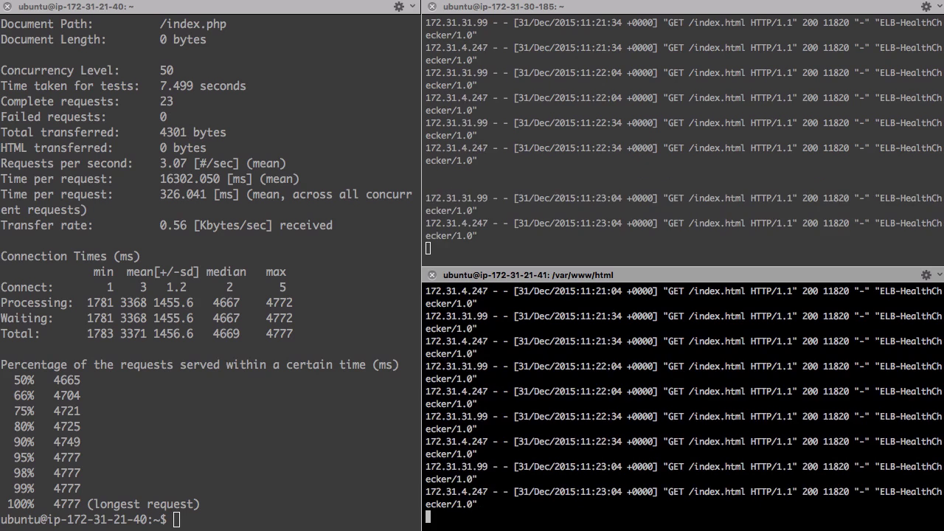
key(Return)
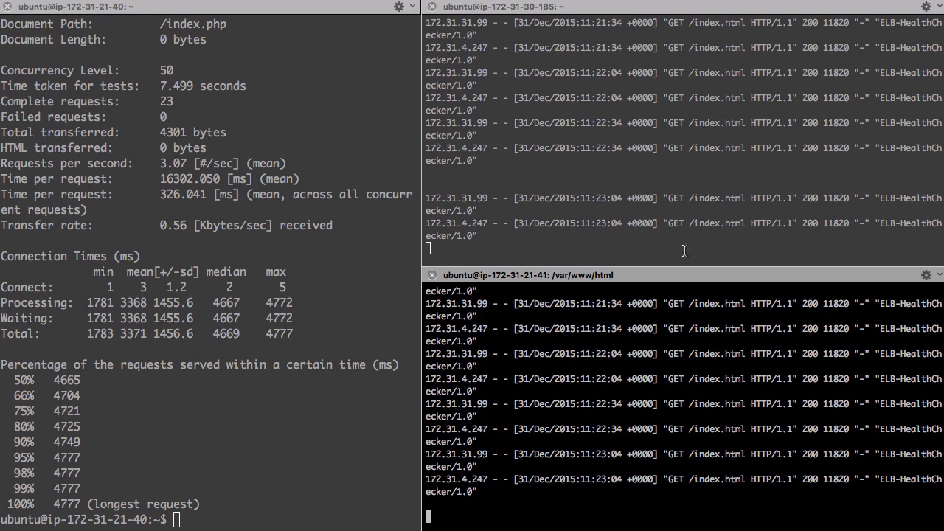
click(630, 169)
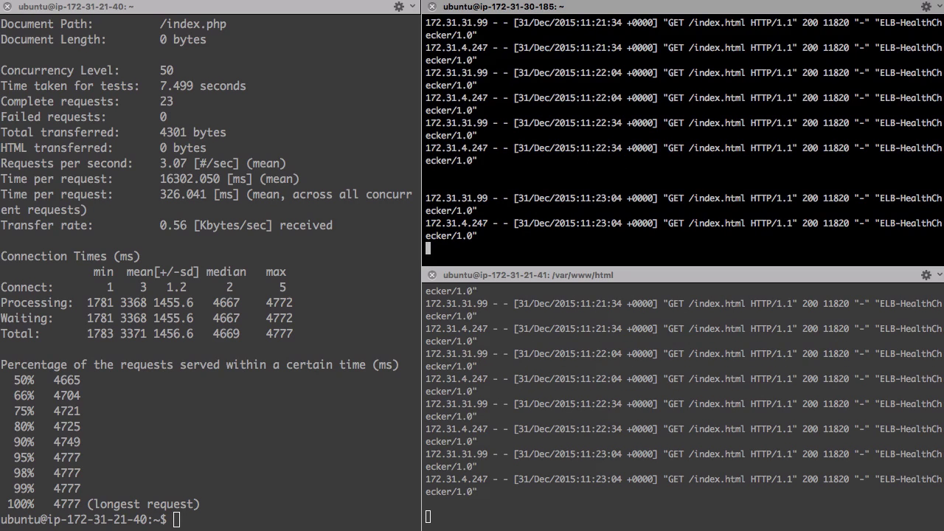
Step: Switch to the browser, narrow its window to expose both server log panes, and bring up the EC2 console
key(super+Tab)
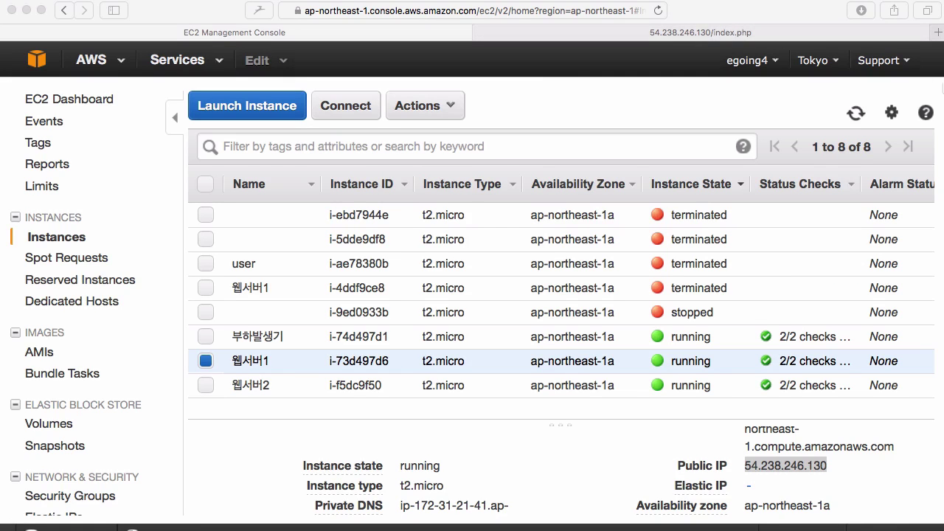
click(939, 92)
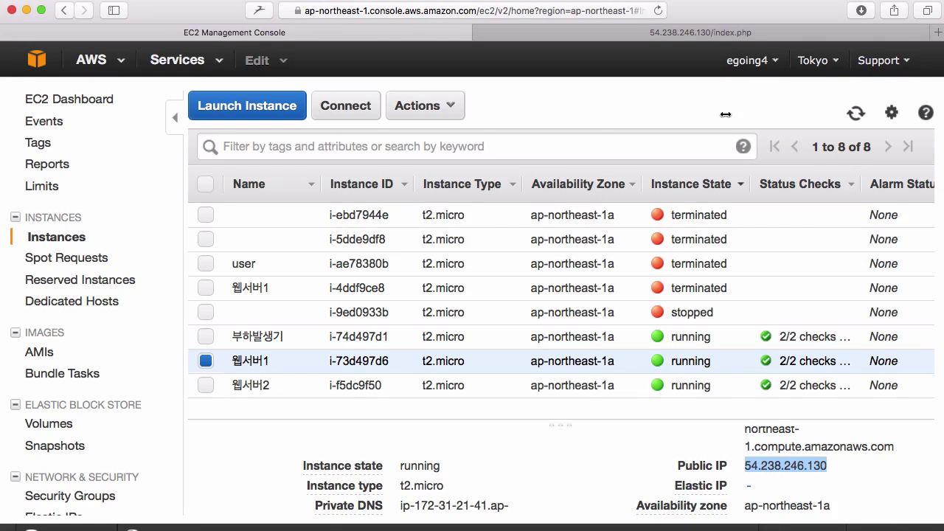
drag(726, 114, 421, 158)
click(336, 40)
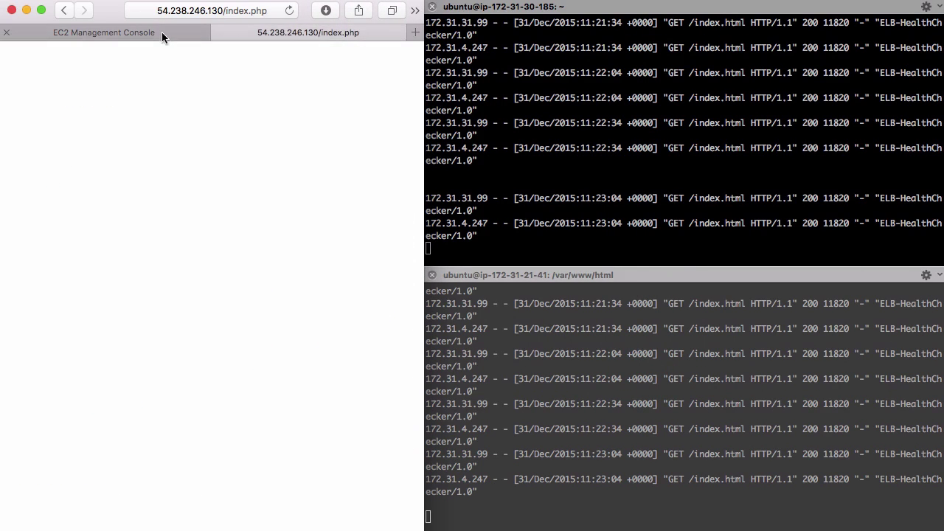
click(162, 32)
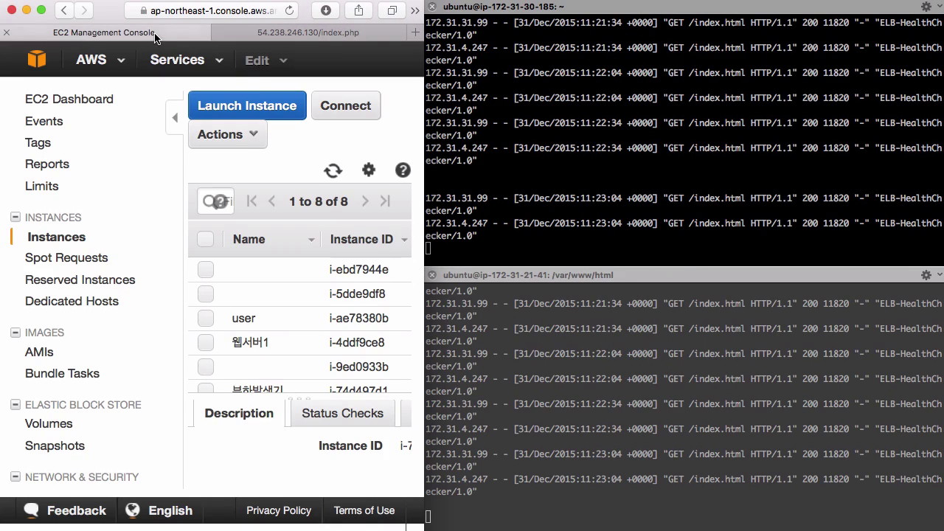
Step: Copy 웹서버1's public IP 54.238.246.130 from its instance details and narrow the browser beside the server log panes
click(175, 118)
drag(425, 135, 633, 143)
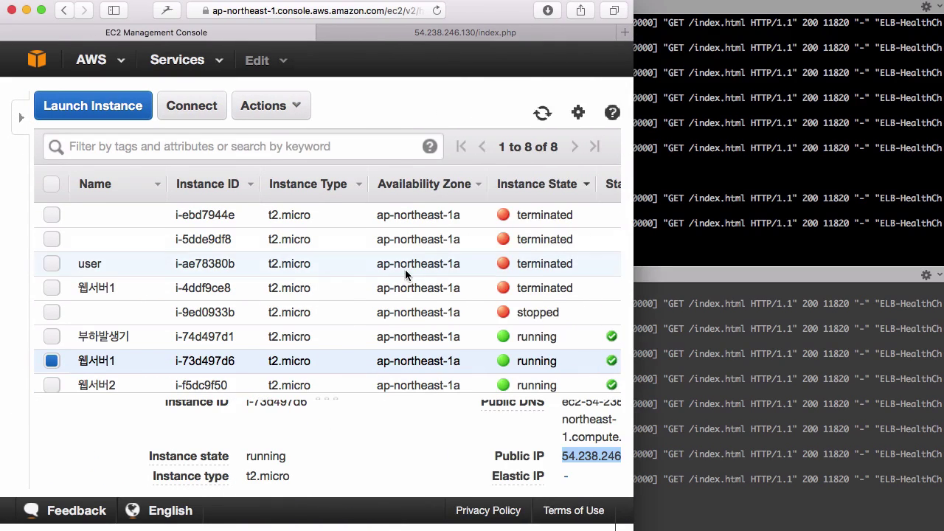
scroll(516, 439, down, 1)
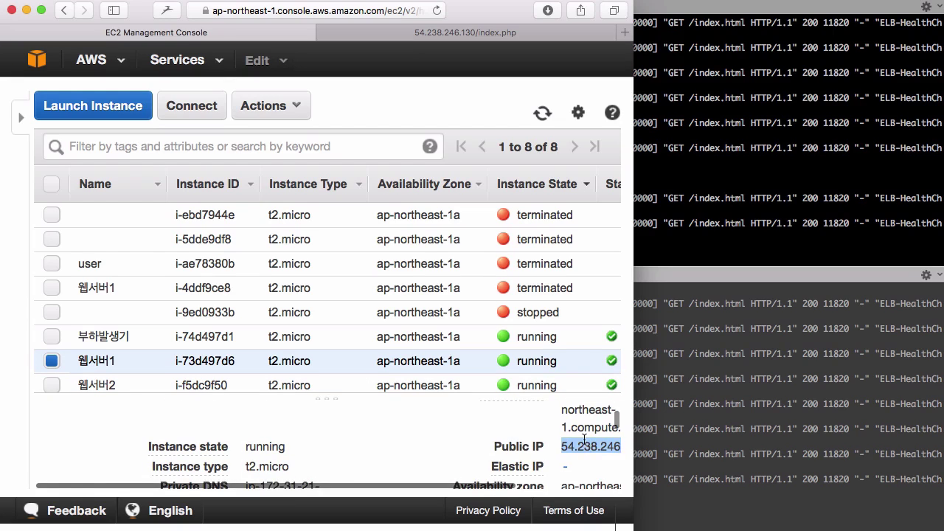
scroll(560, 440, right, 3)
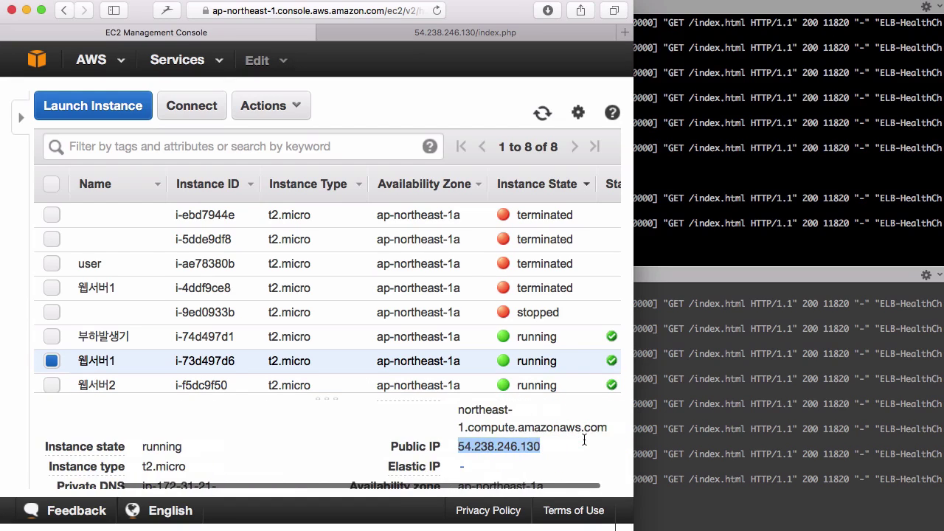
right_click(533, 445)
click(568, 488)
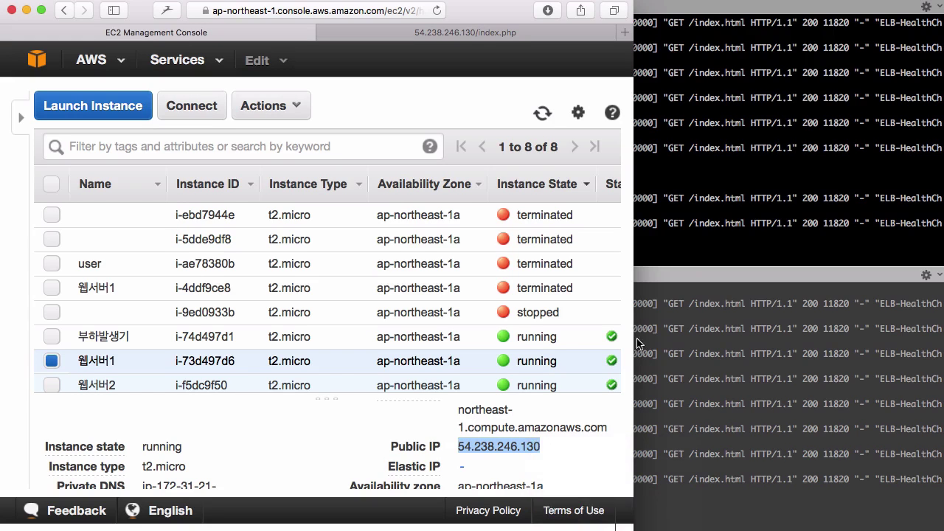
drag(633, 317, 425, 335)
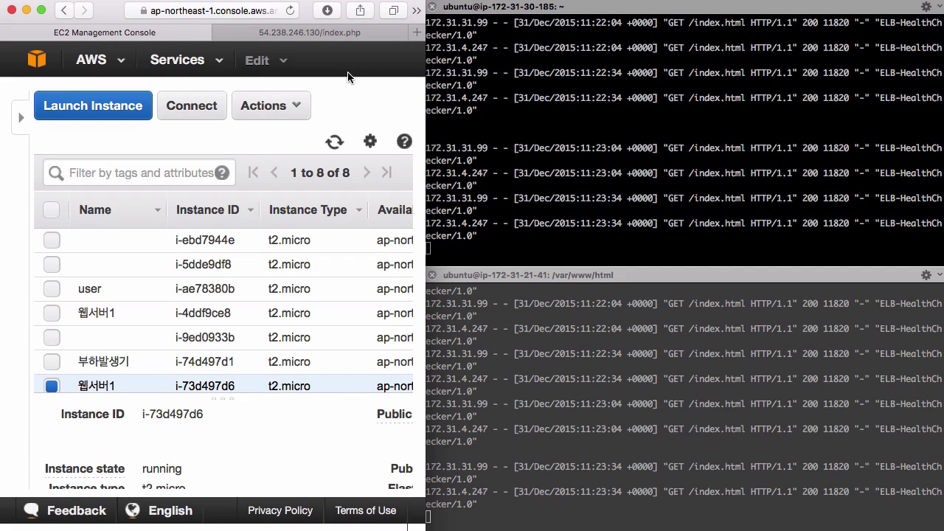
Step: Load 54.238.246.130/index.php in the second browser tab to send a request straight to 웹서버1
click(351, 34)
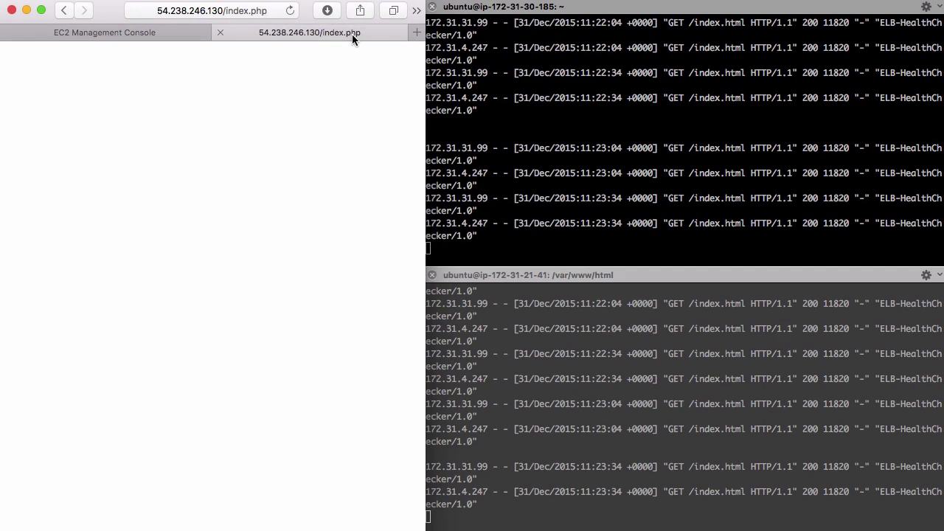
key(super+l)
text(54.238.246.130/)
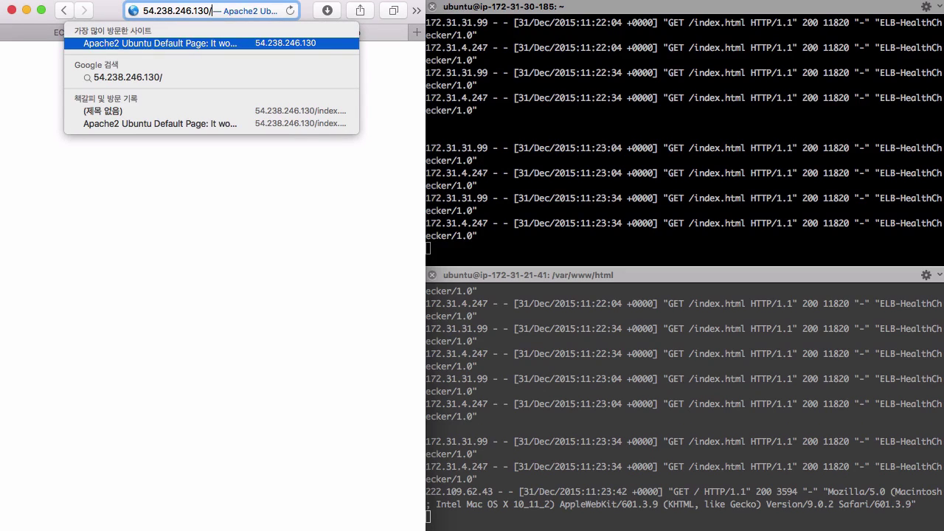
text(index.php)
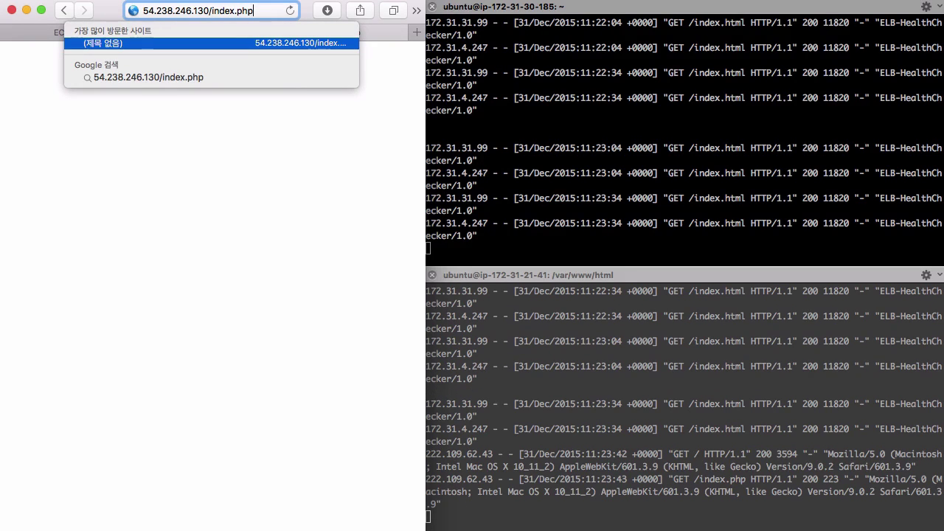
key(Return)
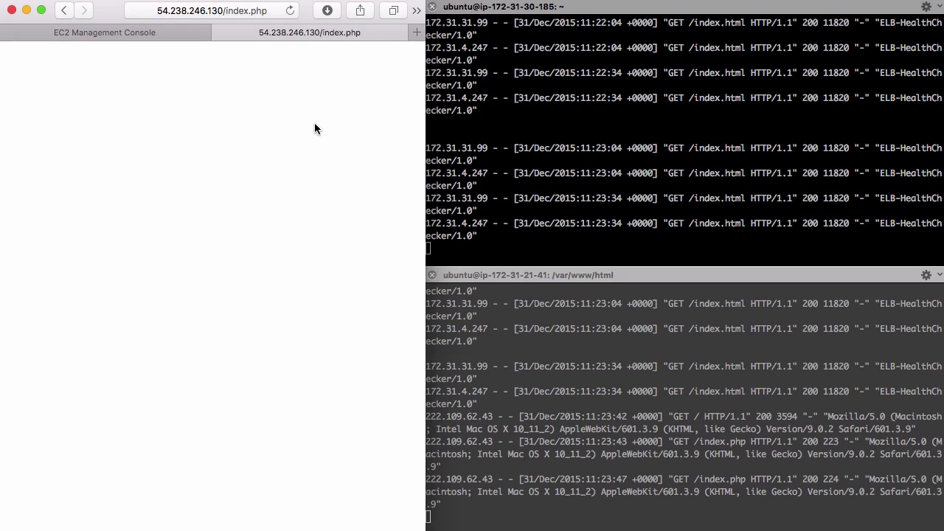
Step: Reload 54.238.246.130/index.php repeatedly while watching the access log on ip-172-31-21-41
key(super+r)
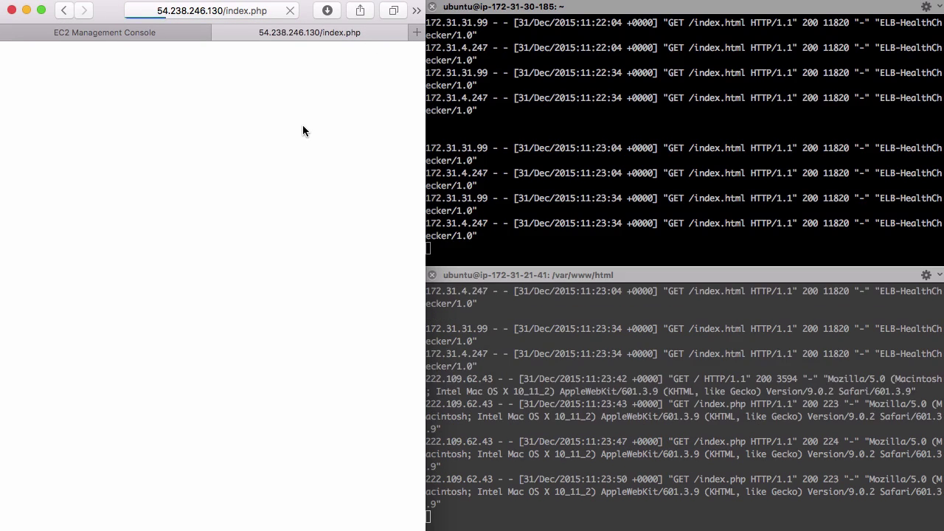
click(269, 13)
key(Return)
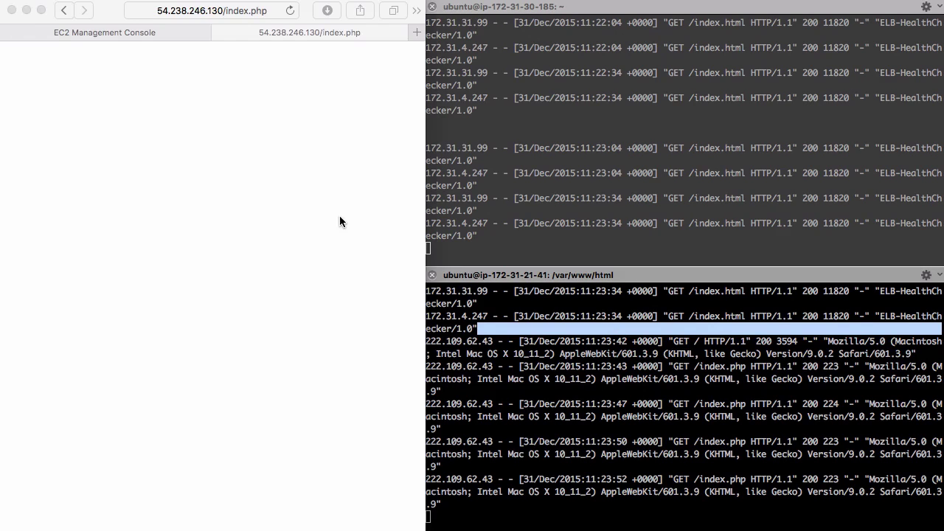
click(237, 212)
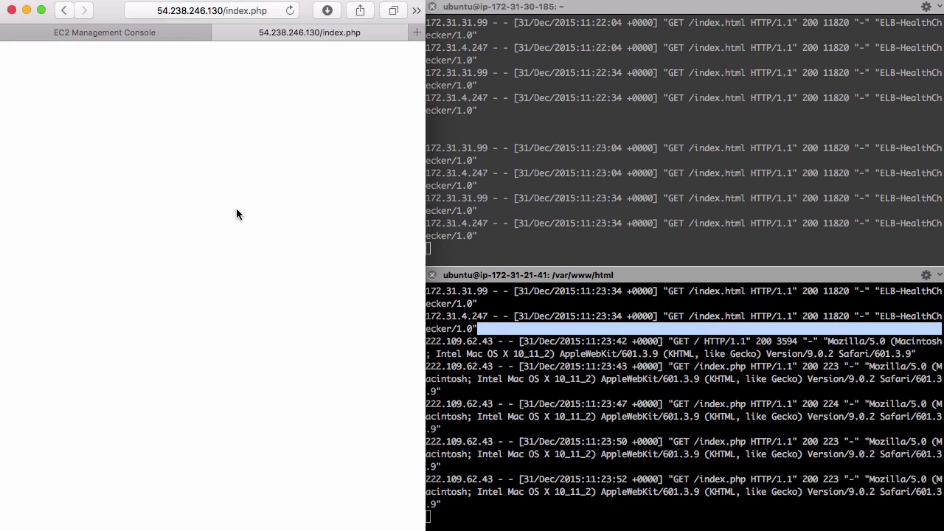
key(super+r)
click(290, 10)
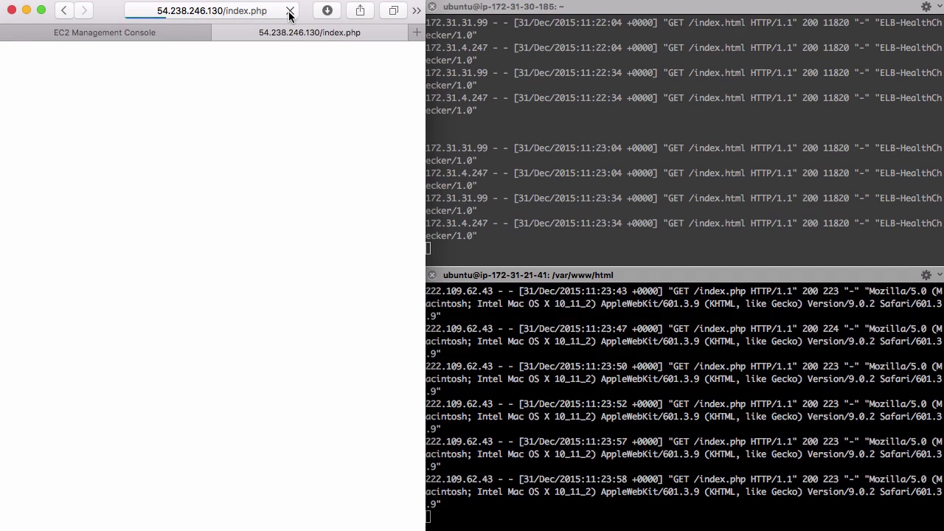
click(290, 11)
click(290, 10)
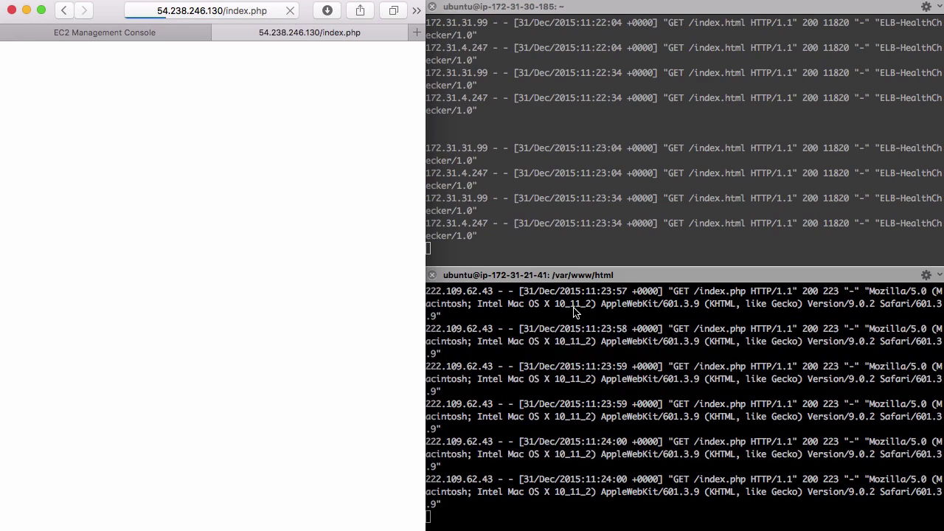
key(super+Tab)
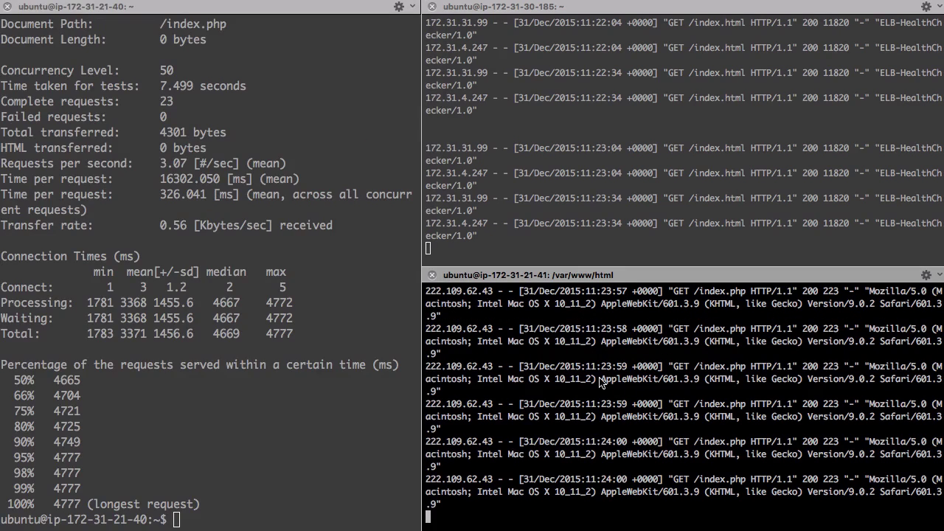
key(super+Tab)
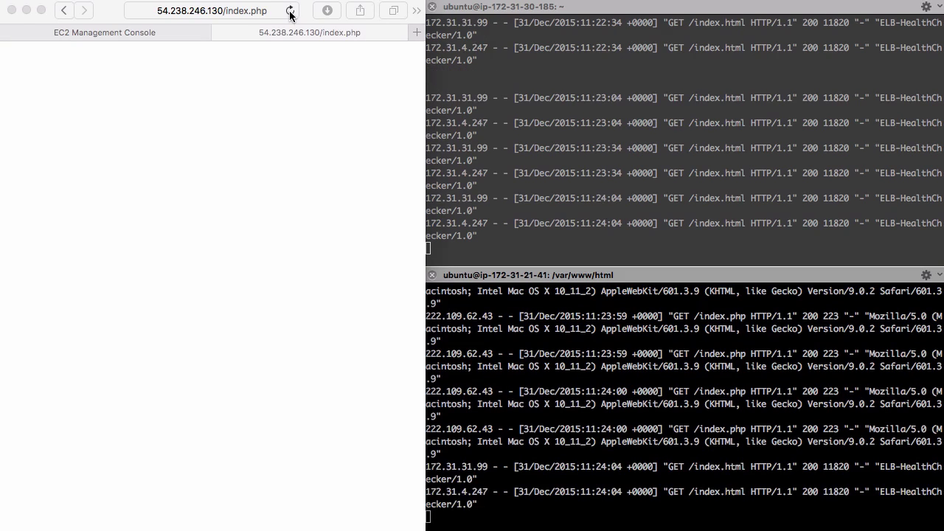
click(290, 10)
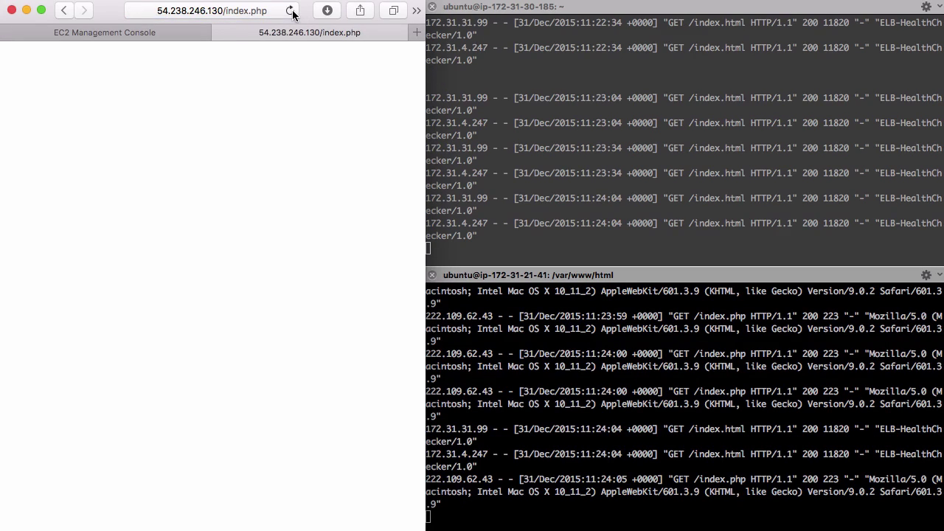
click(291, 12)
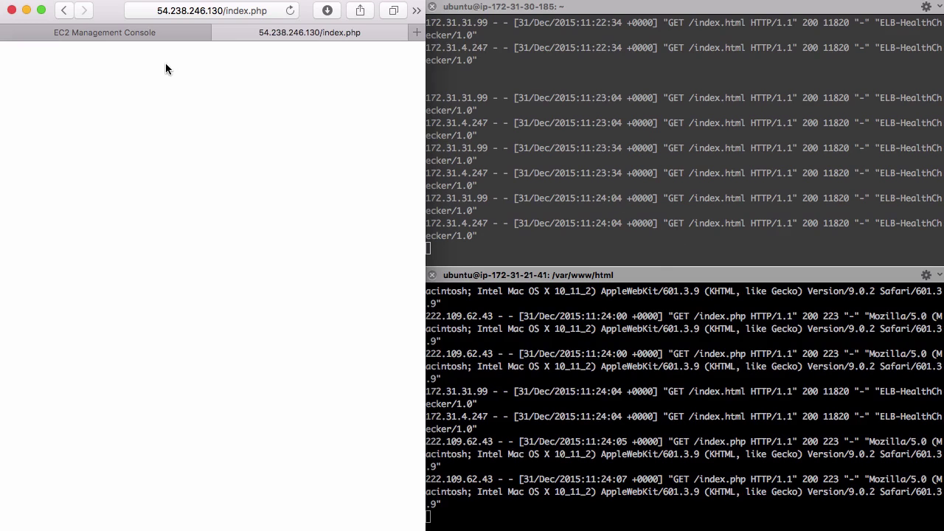
Step: Return to the EC2 instance list, select 웹서버2 and copy its public IP 54.238.222.33
click(131, 36)
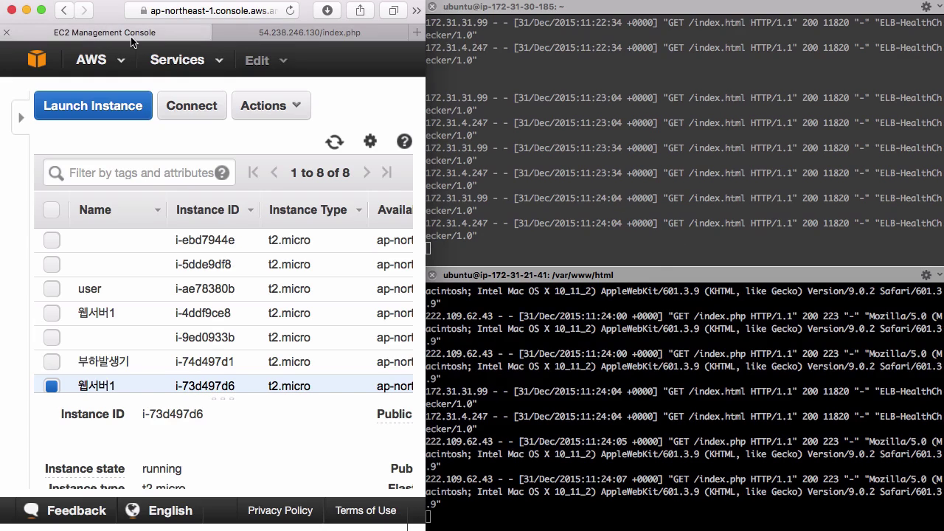
scroll(244, 374, down, 2)
click(251, 378)
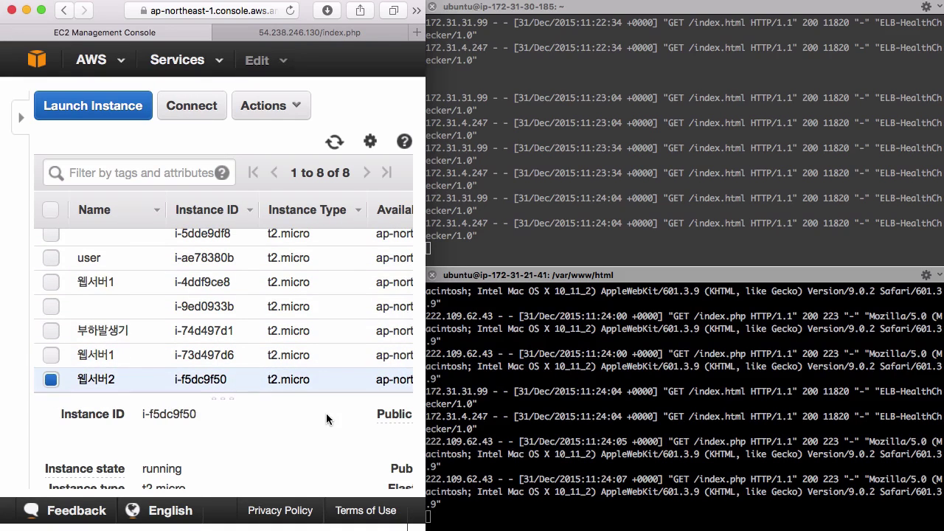
scroll(327, 419, down, 5)
scroll(327, 419, right, 3)
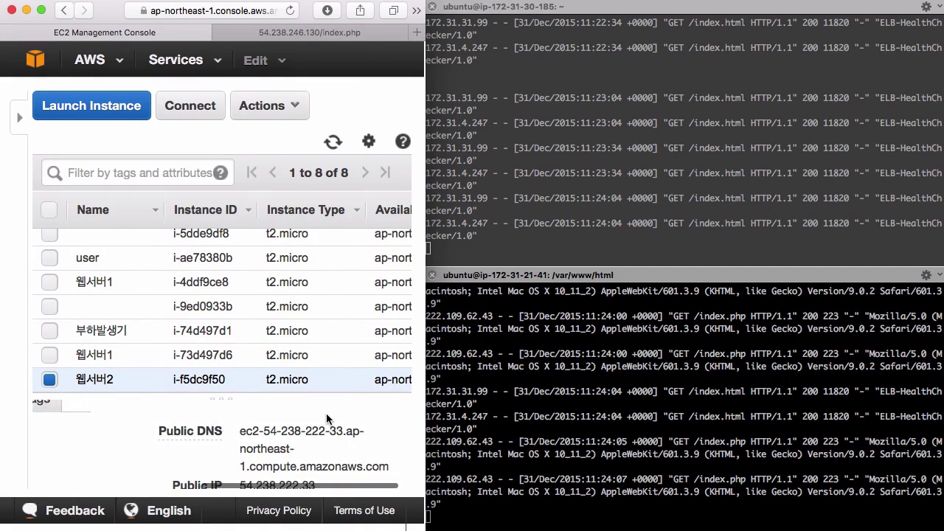
scroll(326, 419, down, 2)
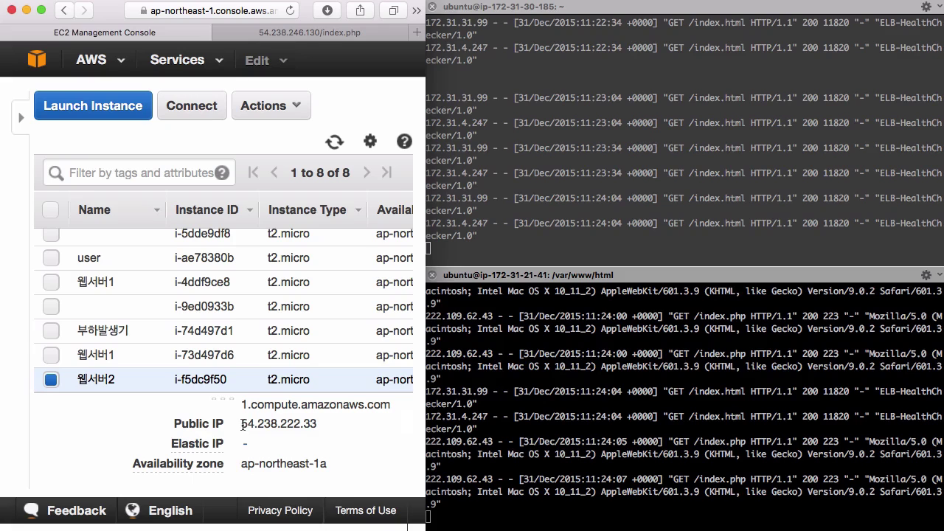
drag(243, 426, 333, 426)
key(super+c)
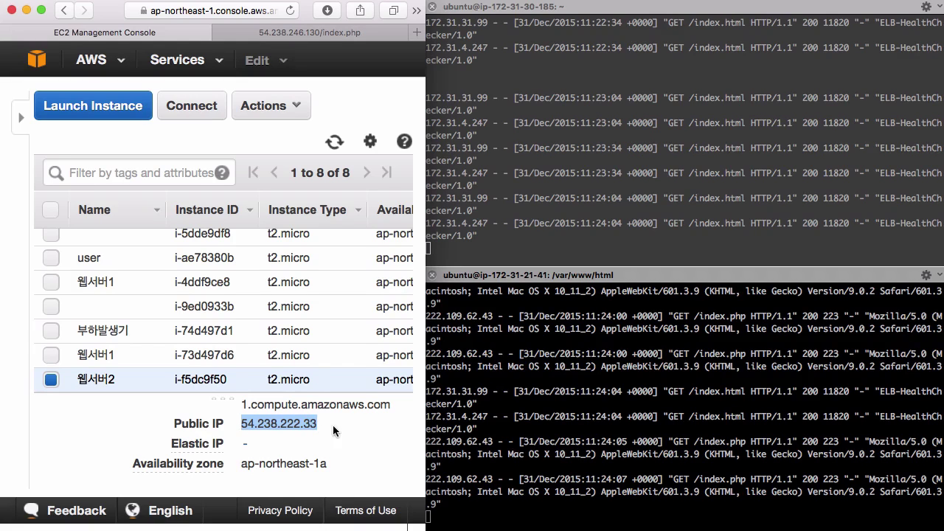
click(315, 31)
click(207, 10)
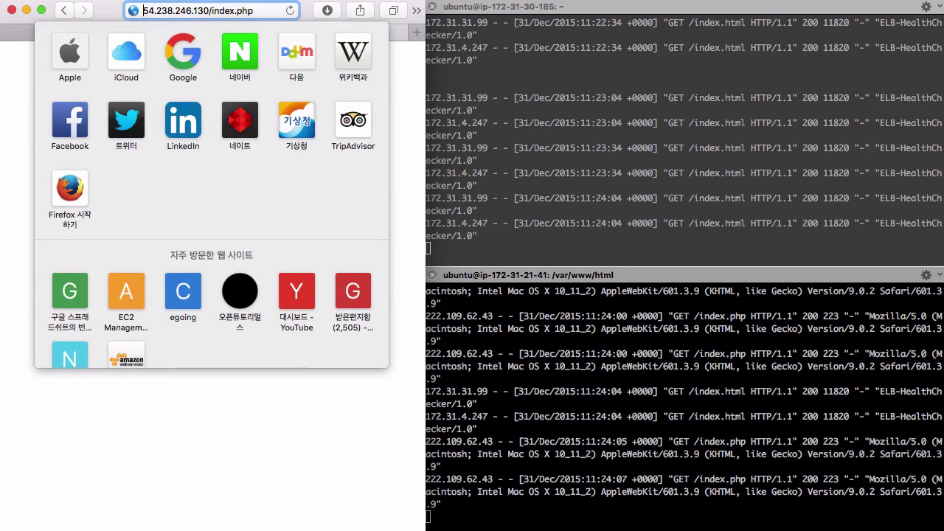
key(super+v)
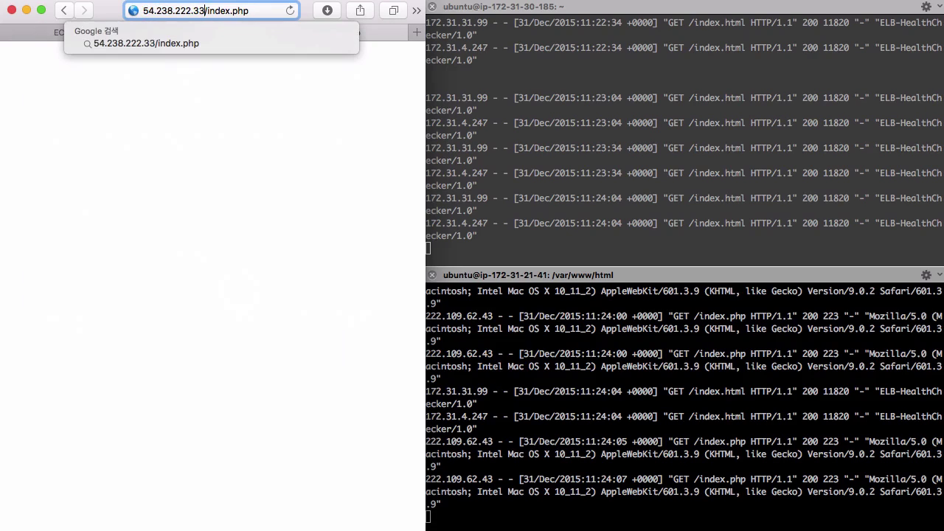
key(Return)
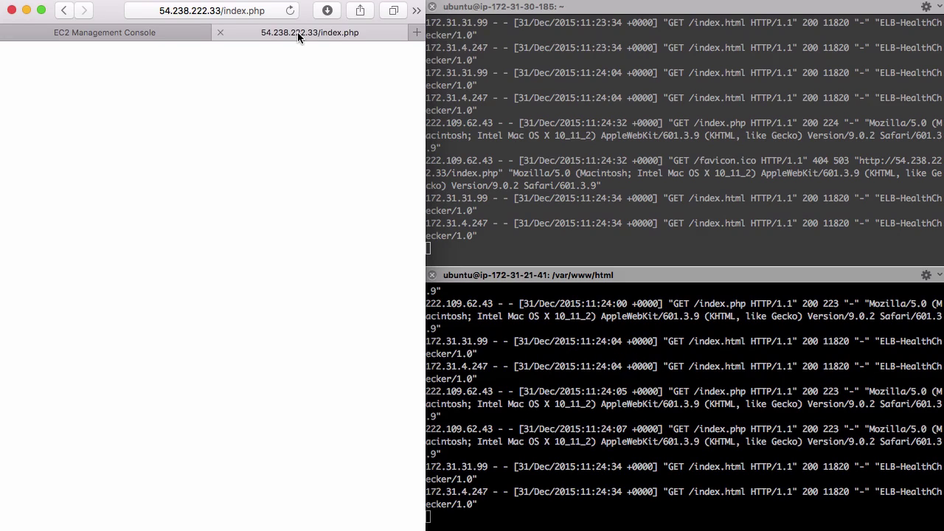
click(289, 10)
click(289, 11)
click(289, 10)
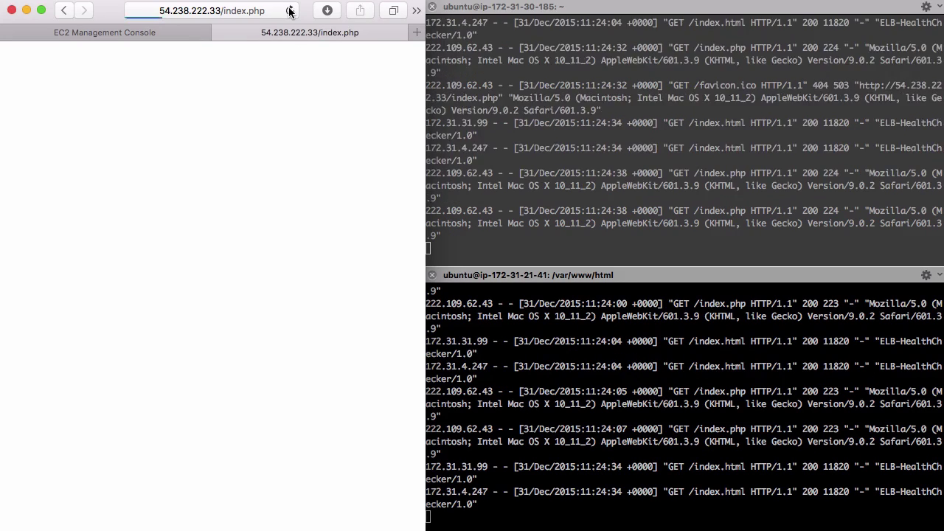
click(289, 10)
click(289, 10)
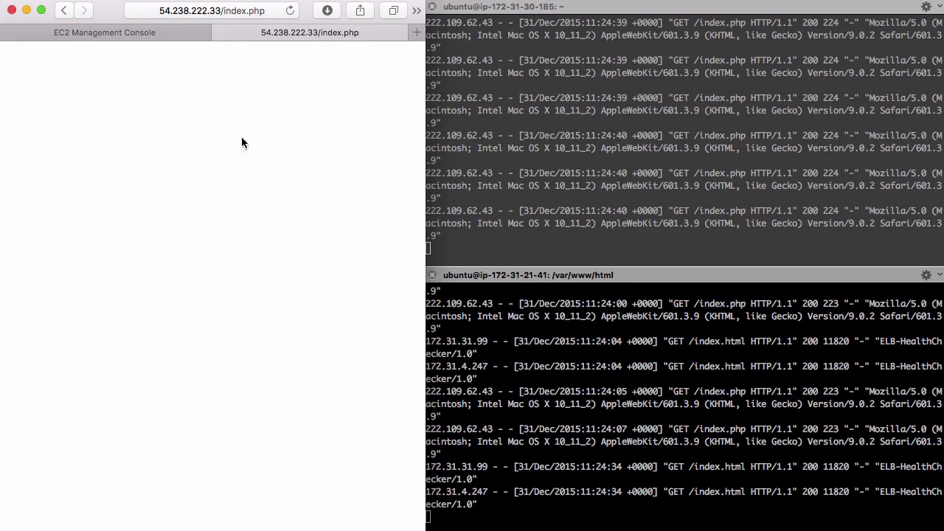
Step: Widen the browser on the EC2 console, open the load balancer list and copy the web-server load balancer's DNS name
click(140, 29)
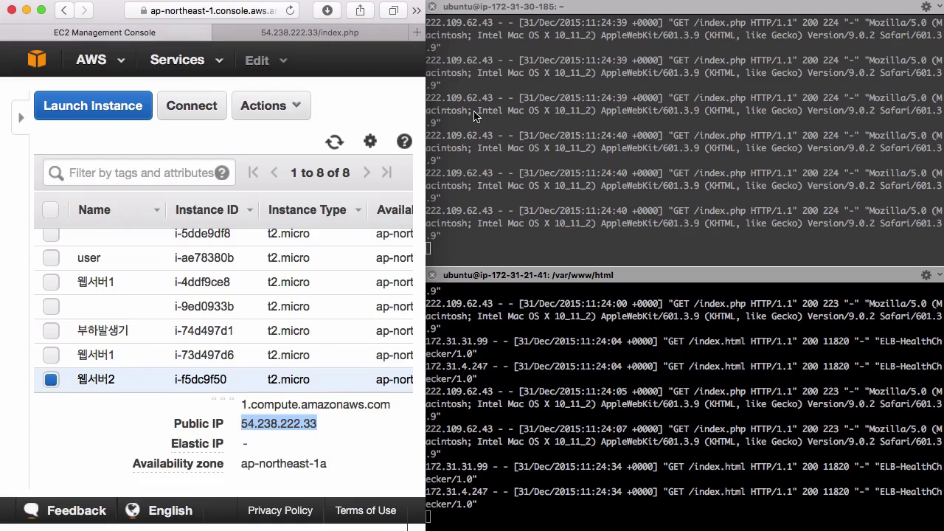
click(423, 108)
drag(425, 105, 692, 105)
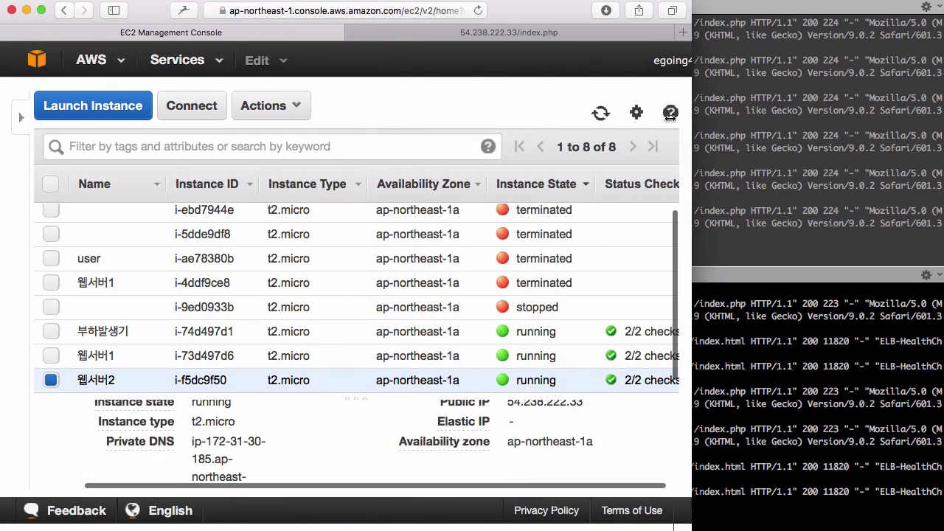
click(21, 117)
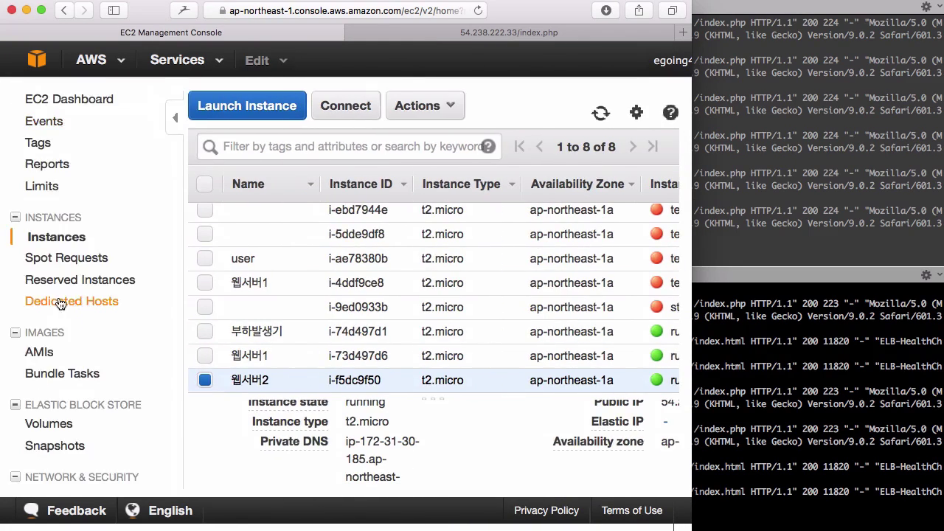
scroll(87, 399, down, 5)
click(87, 399)
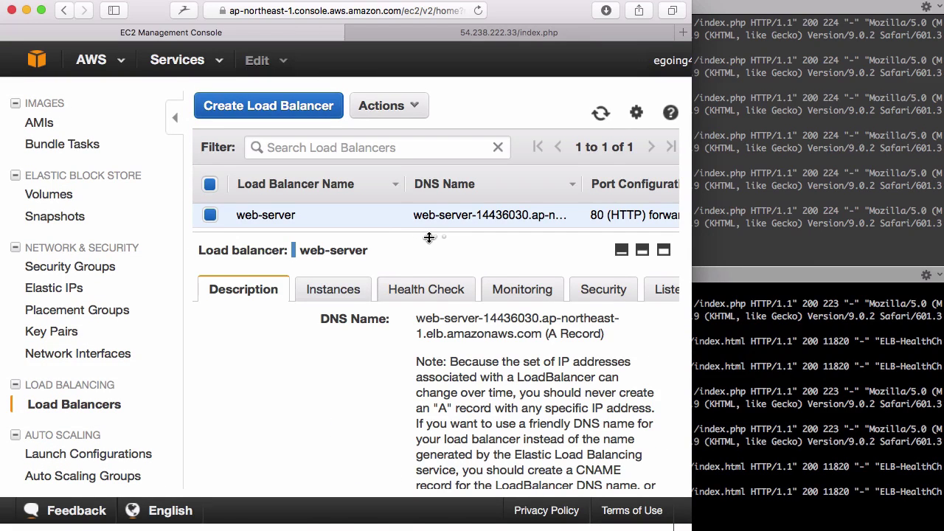
drag(419, 318, 542, 336)
key(super+c)
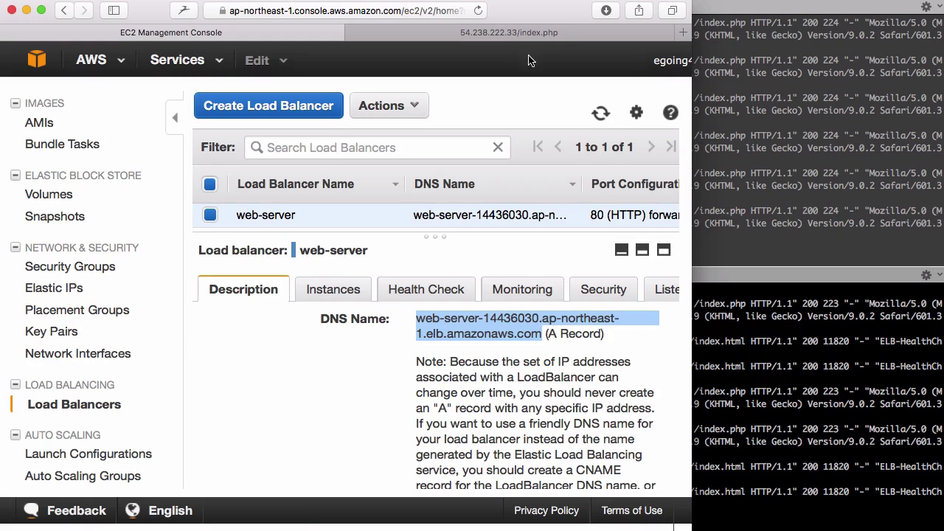
Step: Load index.php through web-server-14436030.ap-northeast-1.elb.amazonaws.com in the second browser tab
click(519, 30)
key(super+l)
key(super+v)
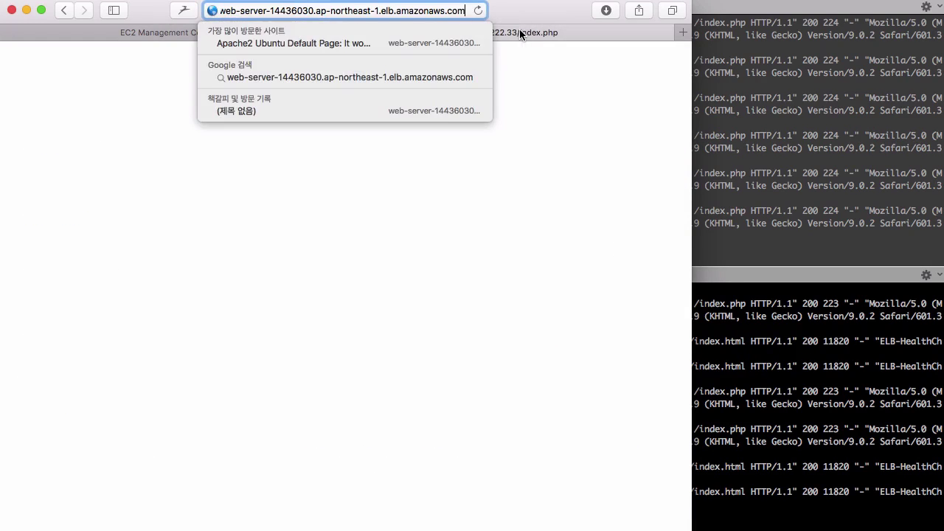
text(/index)
key(Return)
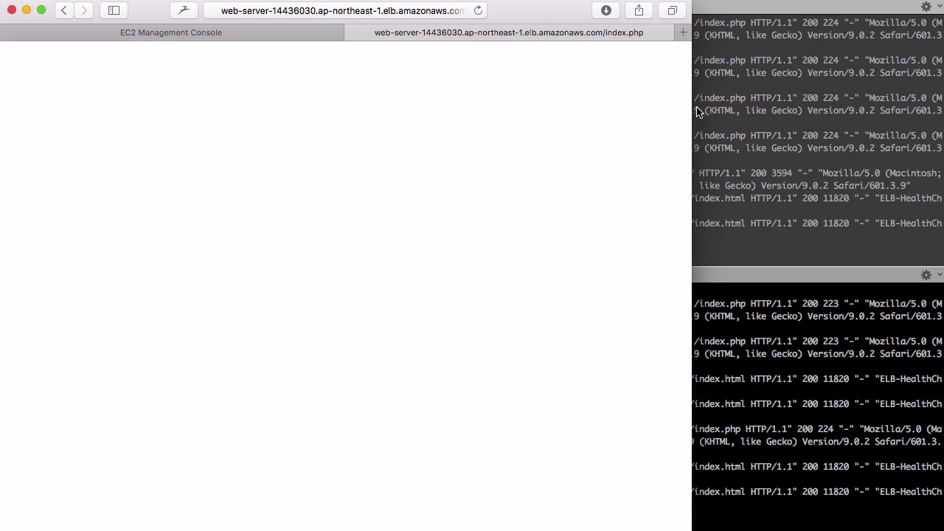
Step: Resize the browser window and the terminal split so the page and both server access logs are visible side by side
drag(694, 110, 489, 147)
key(super+Tab)
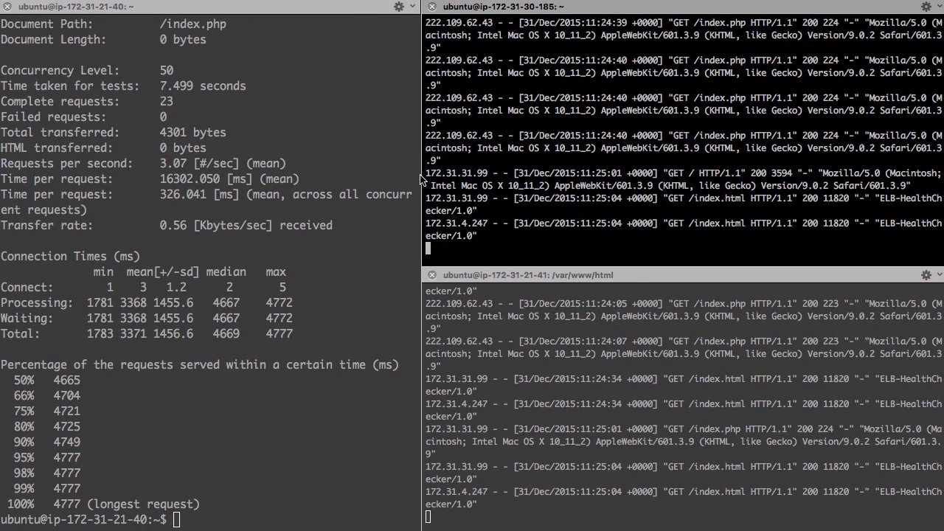
drag(423, 179, 530, 177)
key(super+Tab)
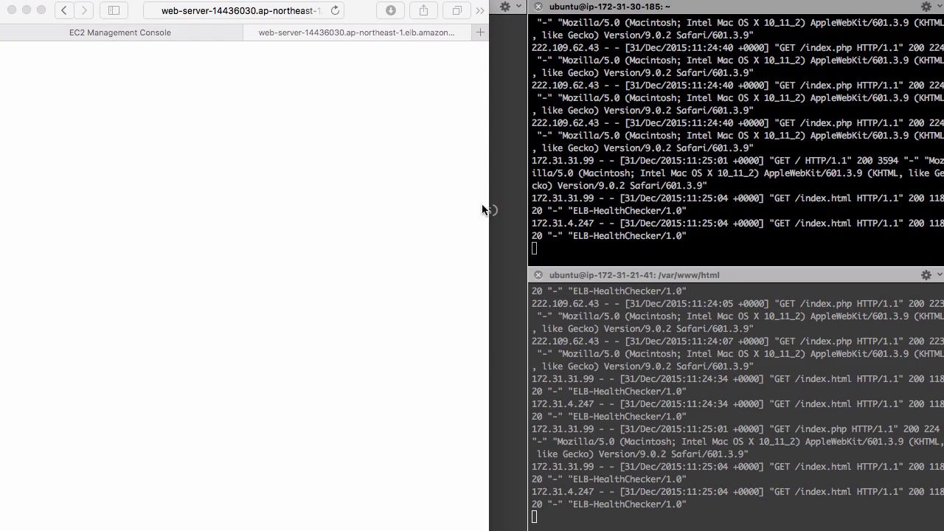
drag(487, 204, 526, 210)
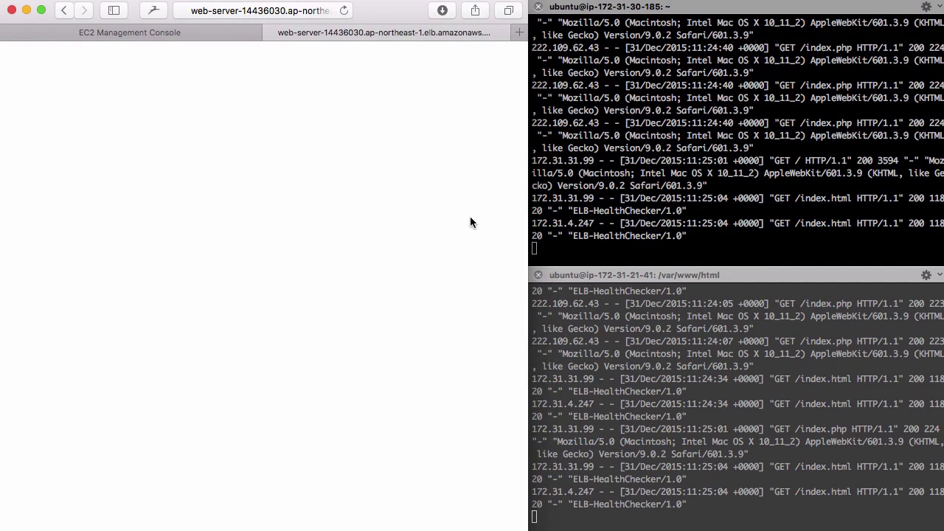
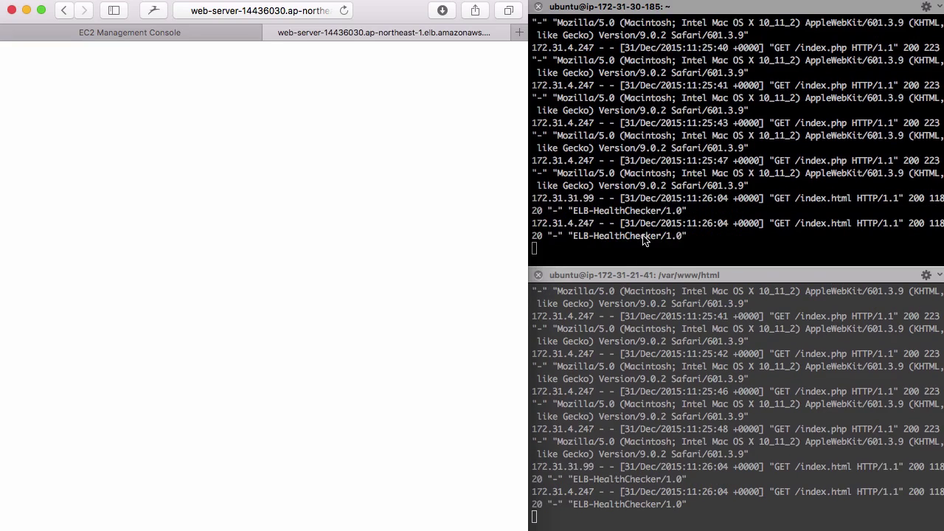
Step: Copy the load balancer's index.php address from the browser and switch to the ip-172-31-21-40 terminal
key(super+Tab)
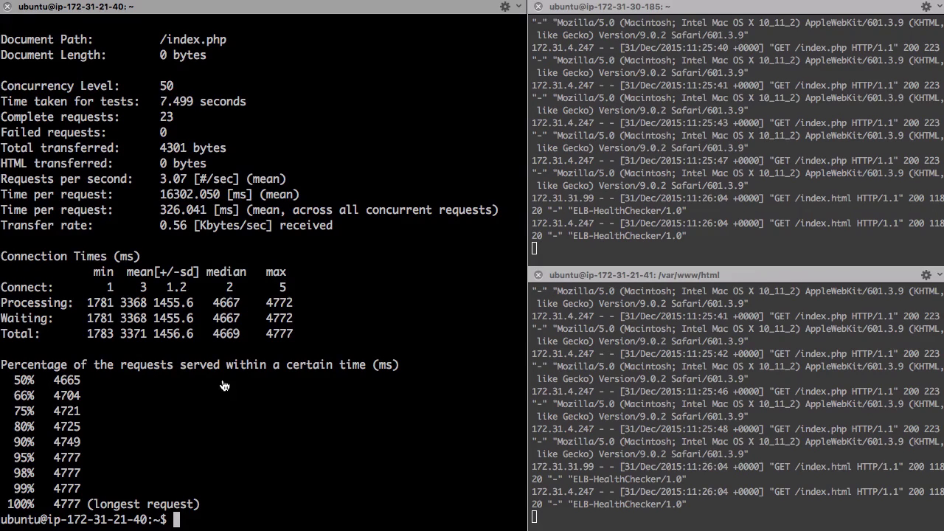
key(super+Tab)
click(251, 9)
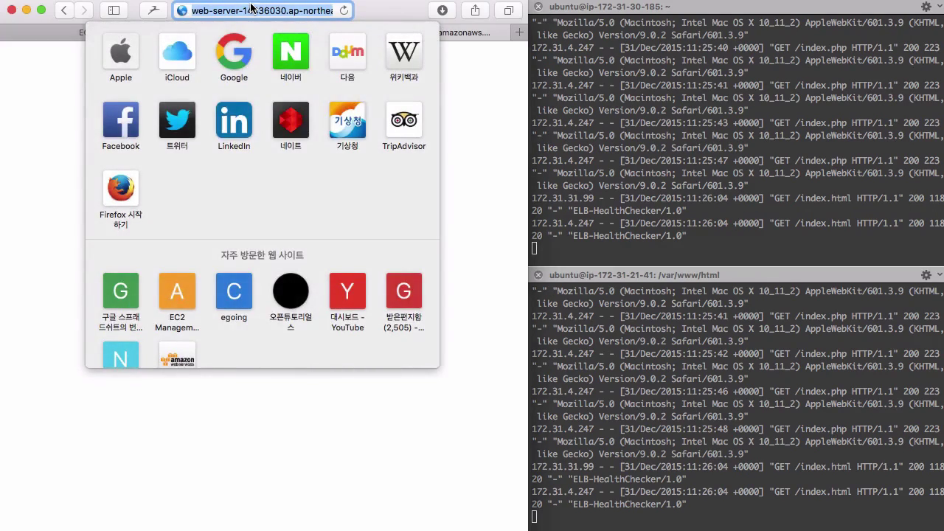
key(super+Tab)
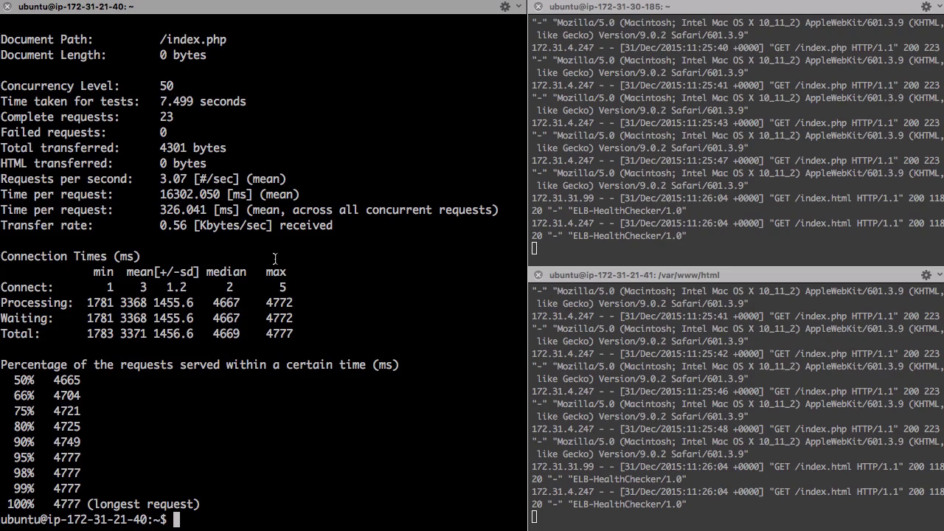
text(ab -n 100)
key(BackSpace)
key(BackSpace)
text(00 )
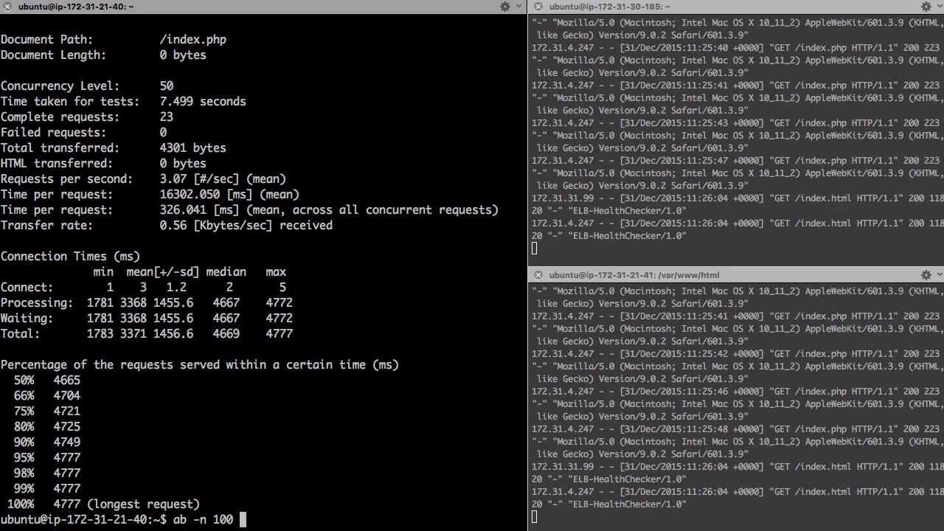
text(-c )
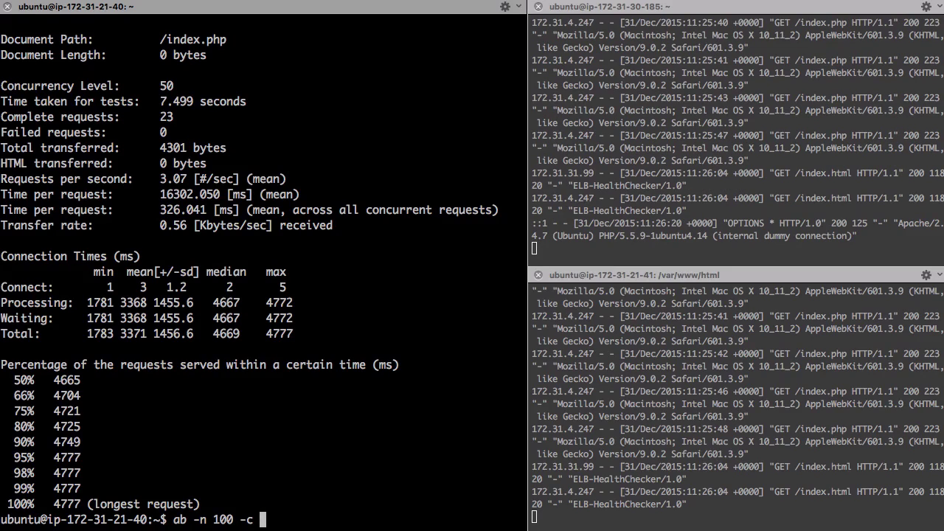
text(10)
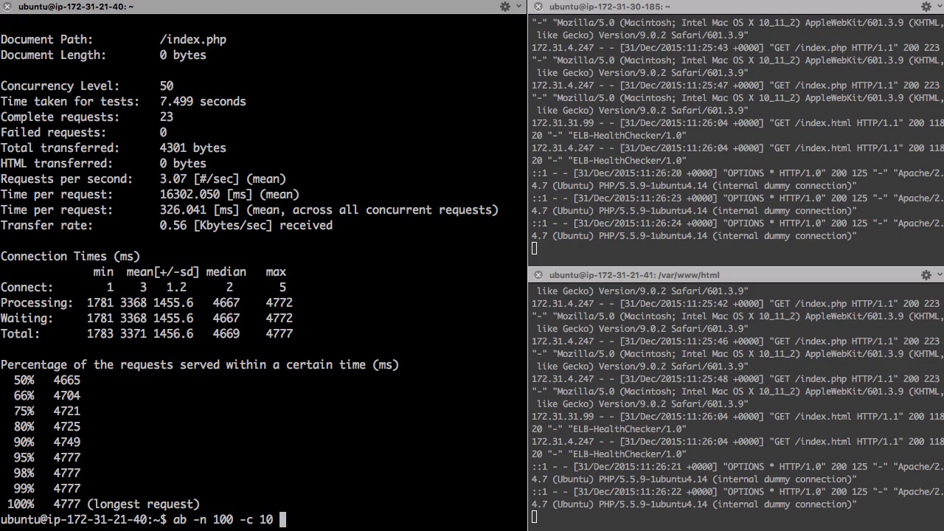
text(http://web-server-14436030.ap-northeast-1.elb.amazonaws.com/index.php)
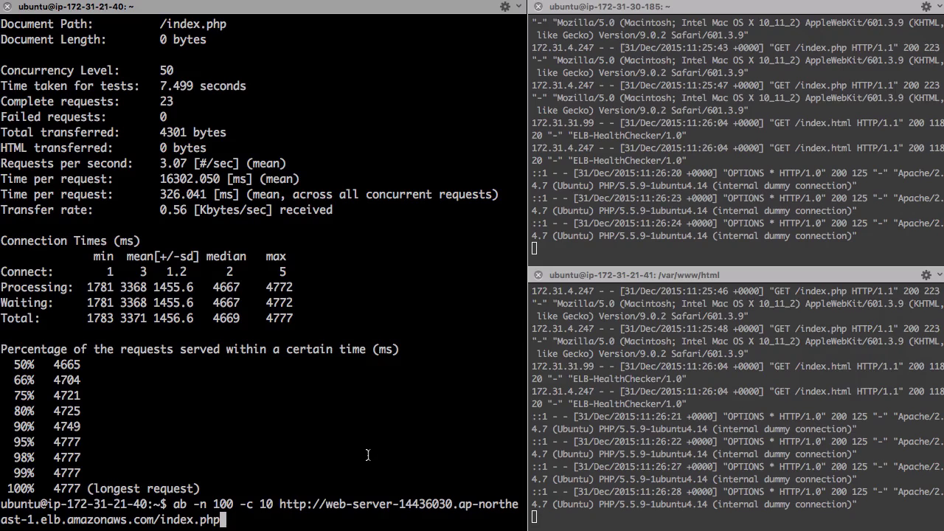
key(Return)
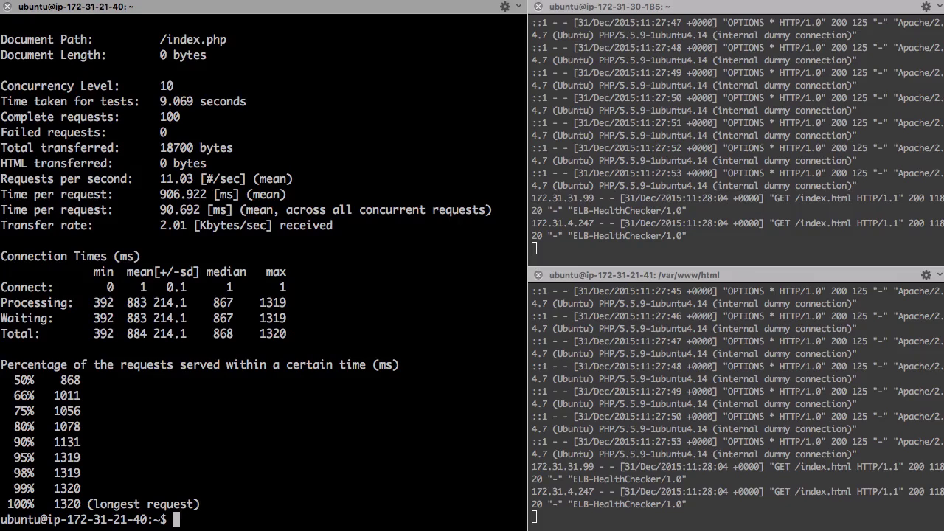
Step: Return to the web-server load balancer's description in the EC2 console and widen the browser window
key(super+Tab)
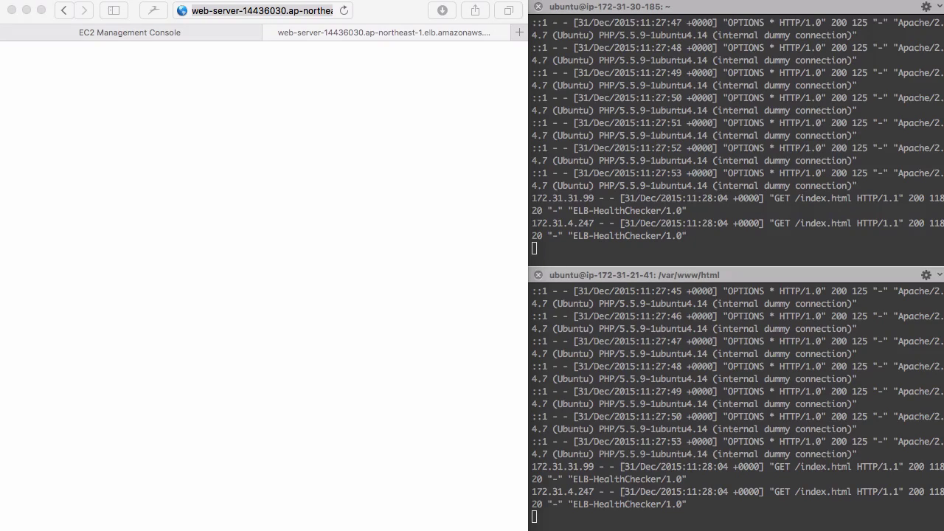
click(154, 36)
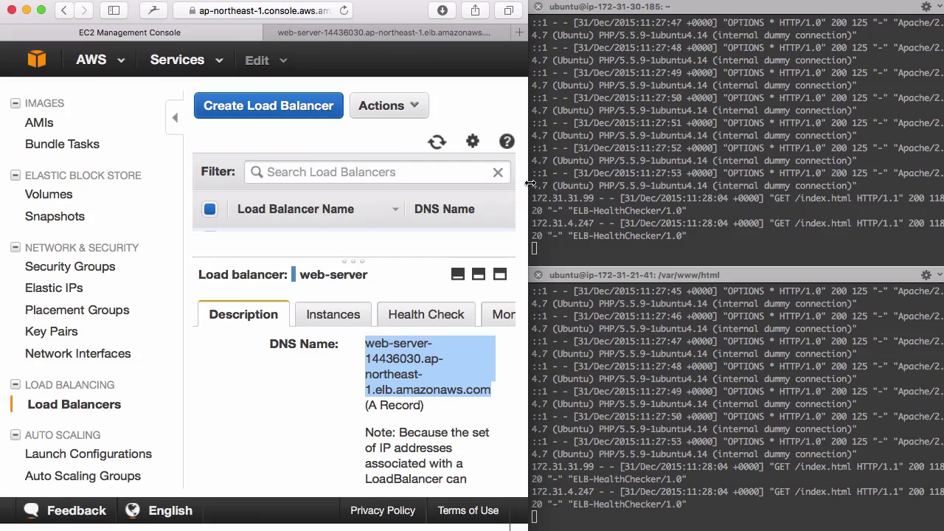
drag(529, 183, 844, 184)
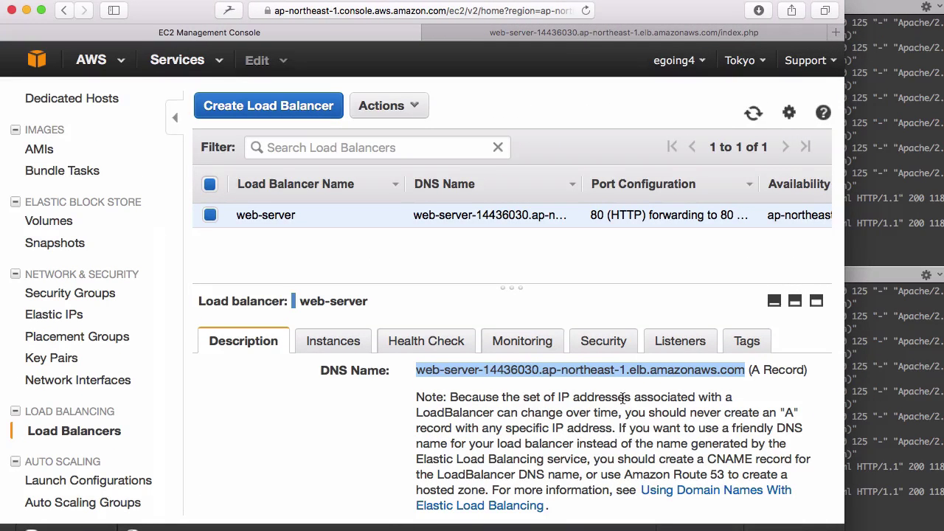